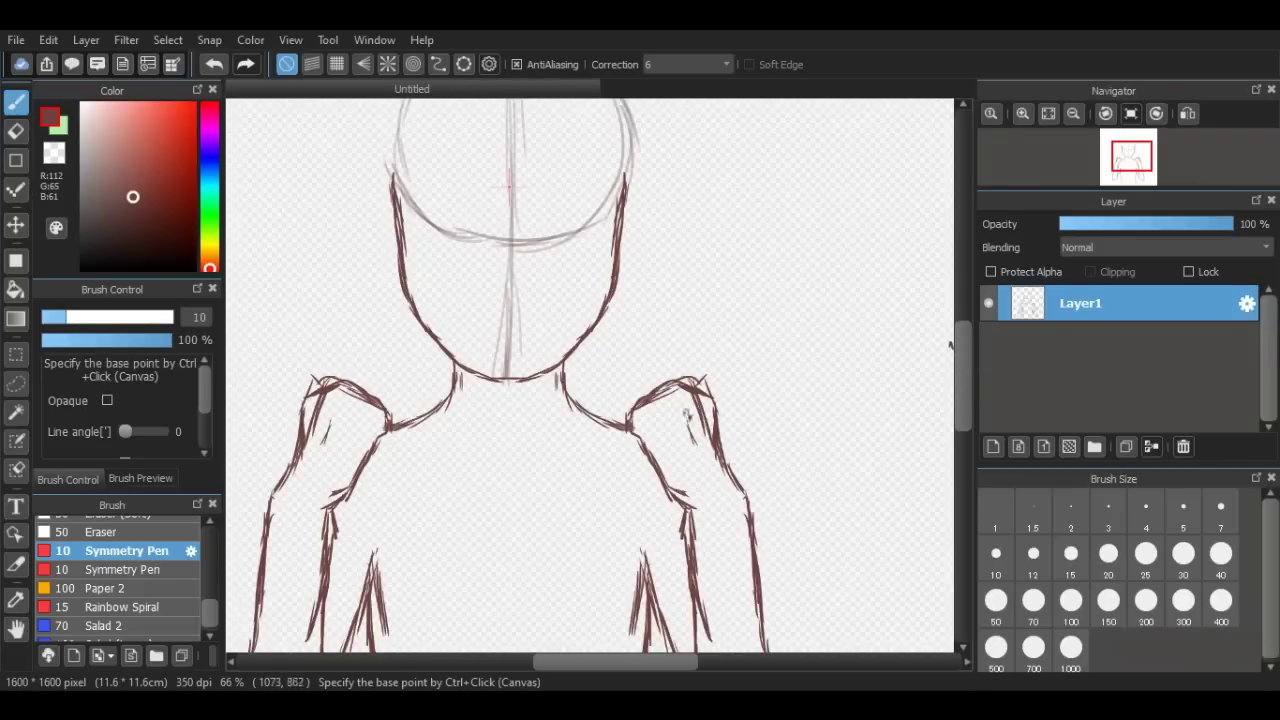
Sketch the outer head outline, hairline and both ears around the guide circle with the Symmetry Pen.
drag(950, 345, 957, 300)
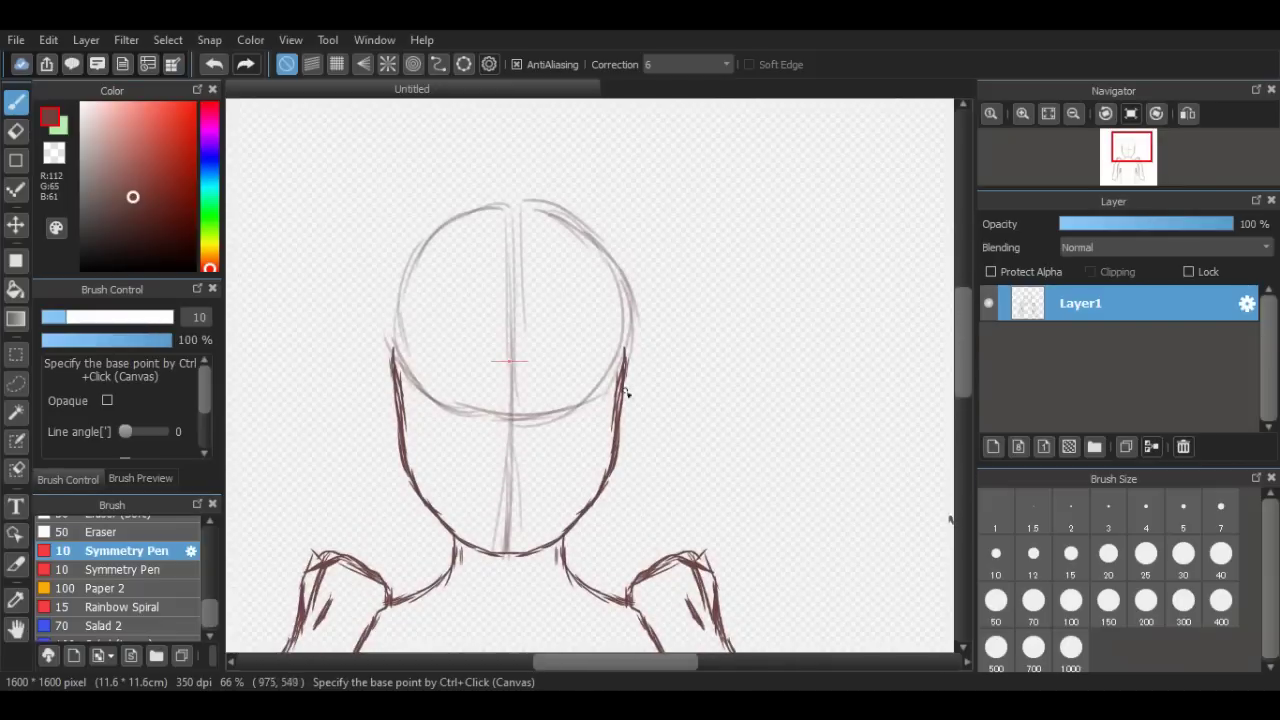
mouse_move(960, 344)
mouse_down()
mouse_move(960, 393)
mouse_move(960, 346)
mouse_up()
click(216, 67)
drag(626, 357, 632, 362)
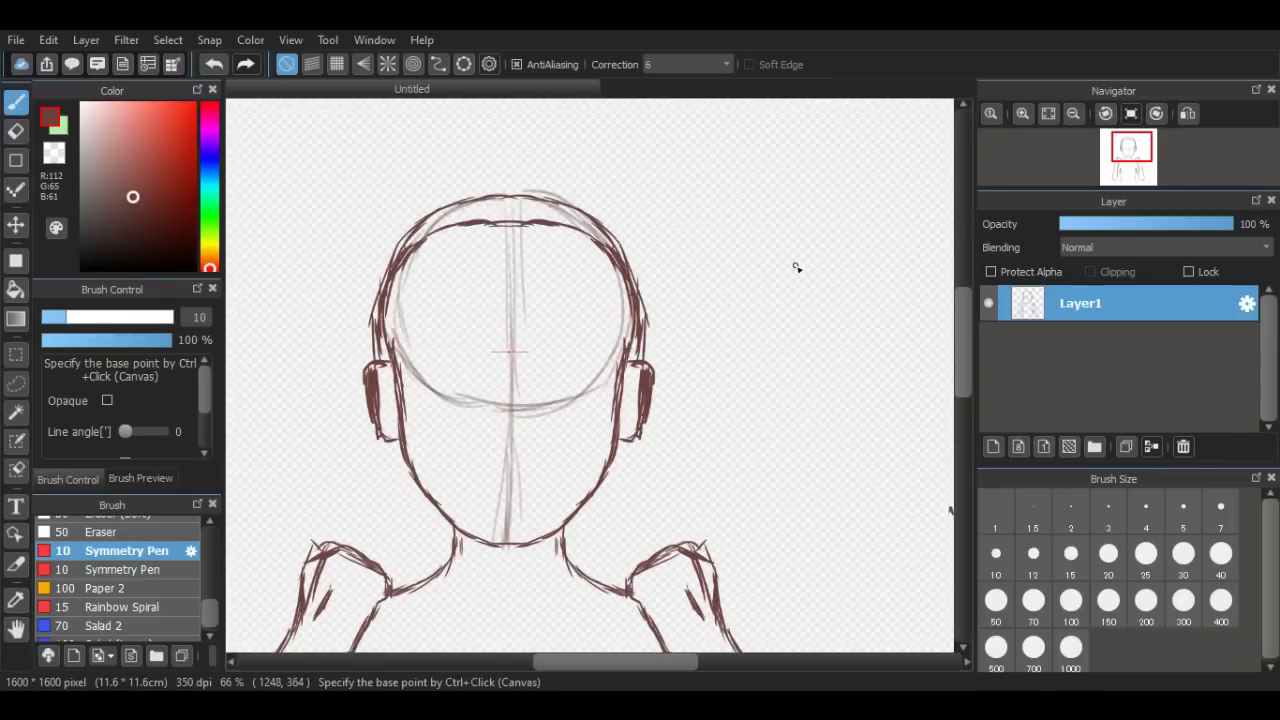
Sketch the shirt's rounded collar and the sleeve cuffs with mirrored strokes.
scroll(558, 383, down, 3)
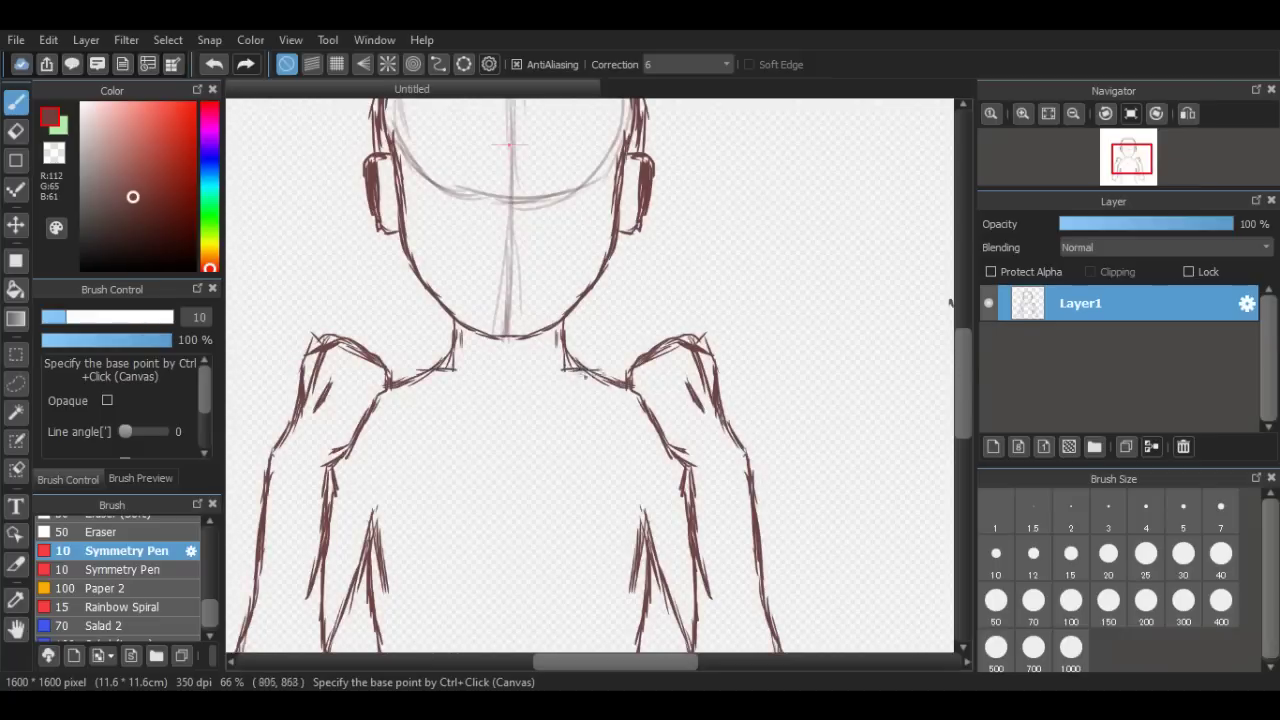
scroll(963, 391, down, 2)
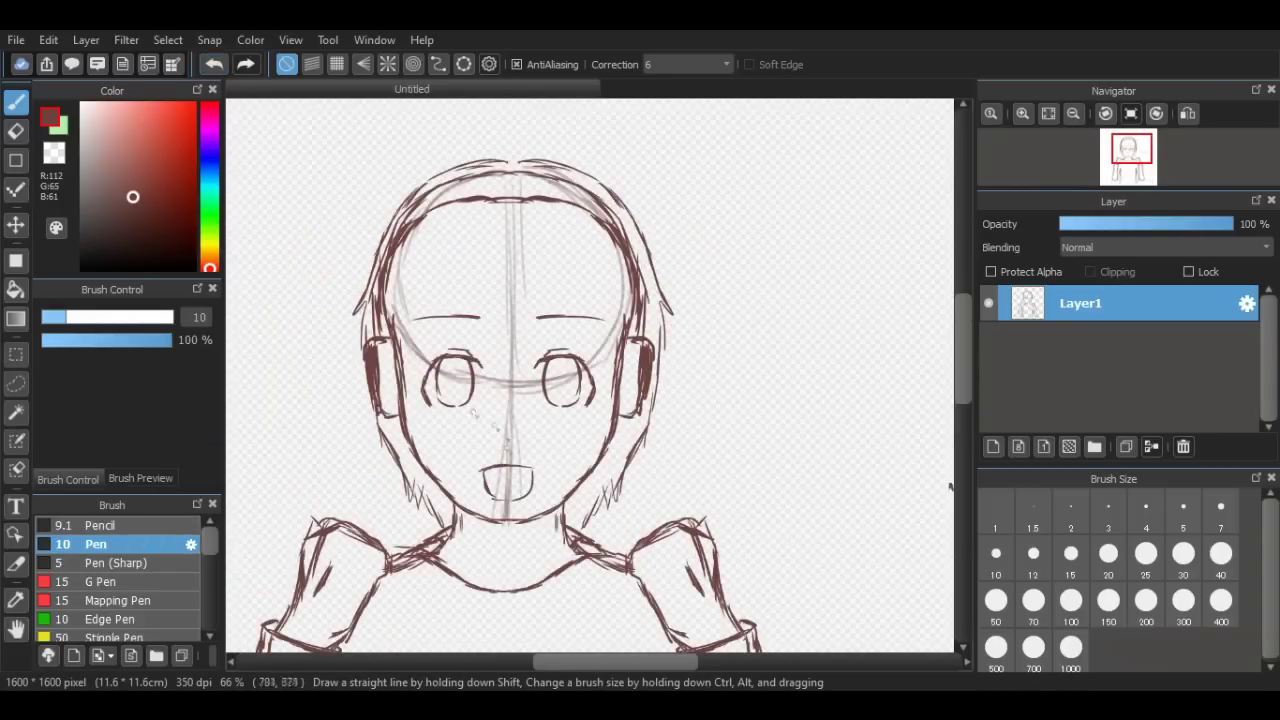
Undo the mouth and straight eyebrows, and redraw the eyebrows as curved arcs with the Symmetry Pen centred on the face.
click(213, 64)
drag(210, 541, 211, 607)
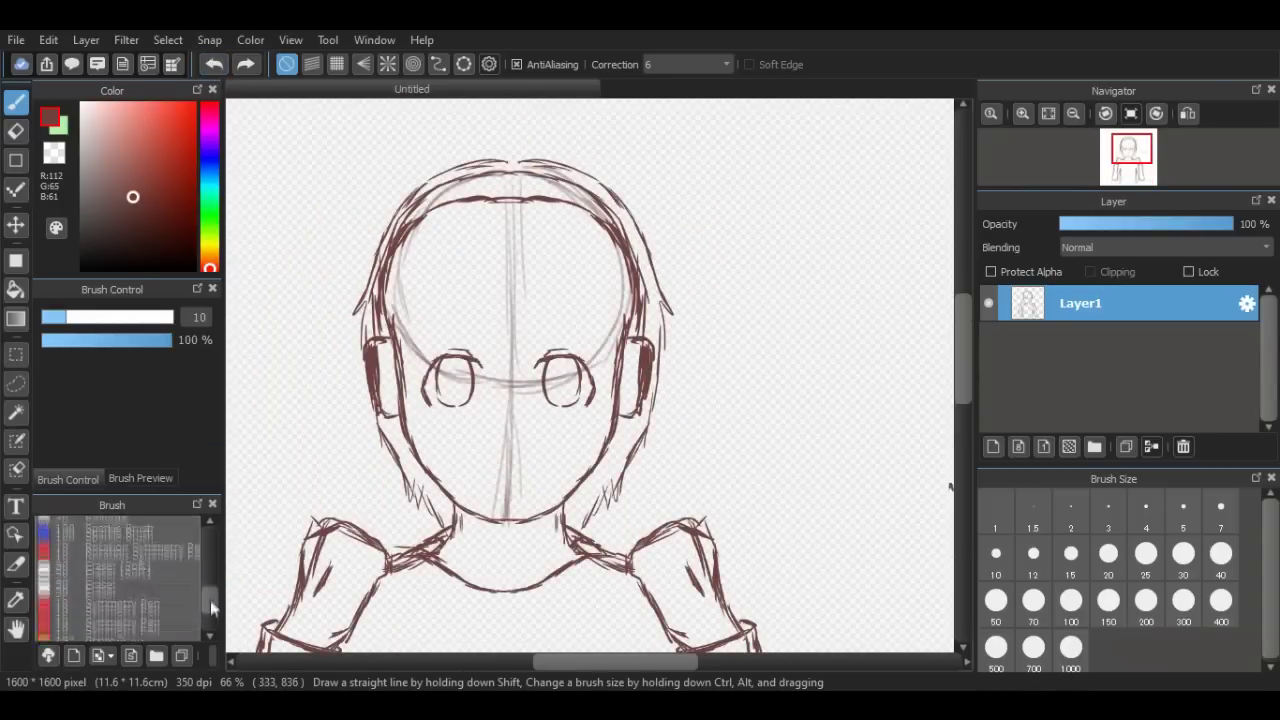
click(128, 567)
ctrl+click(513, 386)
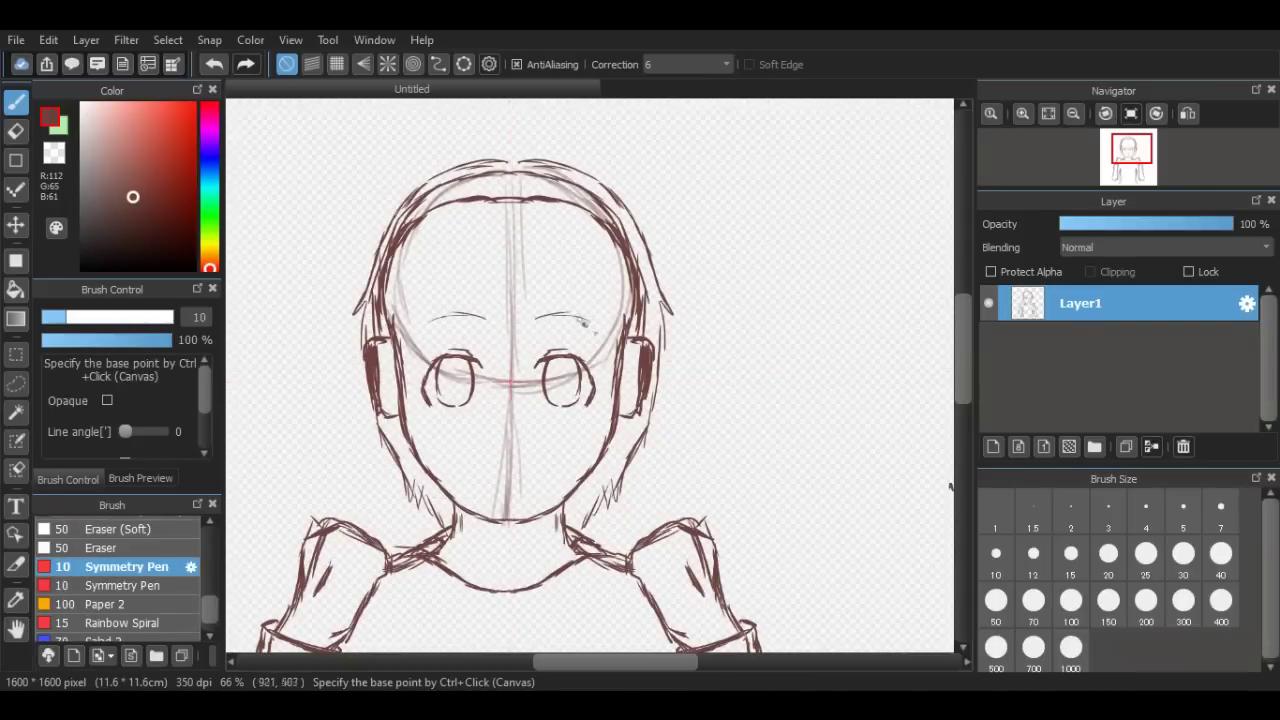
key(ctrl+z)
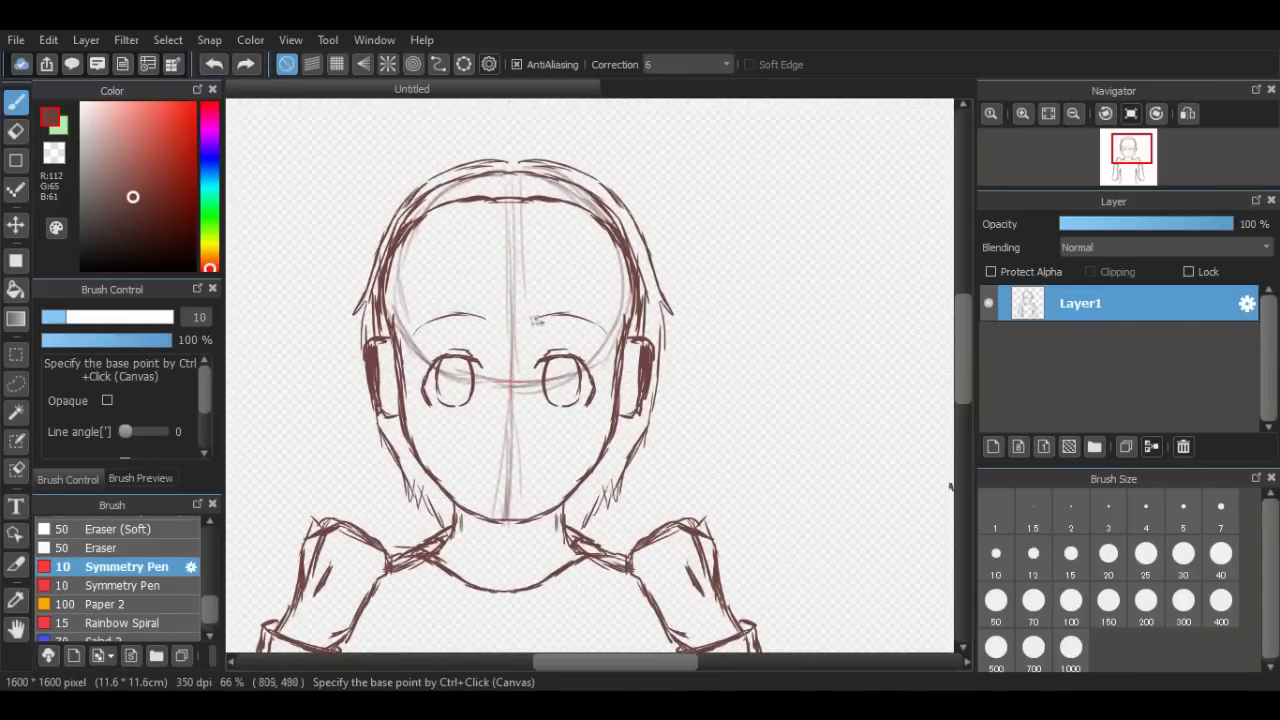
Draw the open mouth and loose strands of fringe across the forehead with the size 10 Pen.
scroll(215, 612, up, 5)
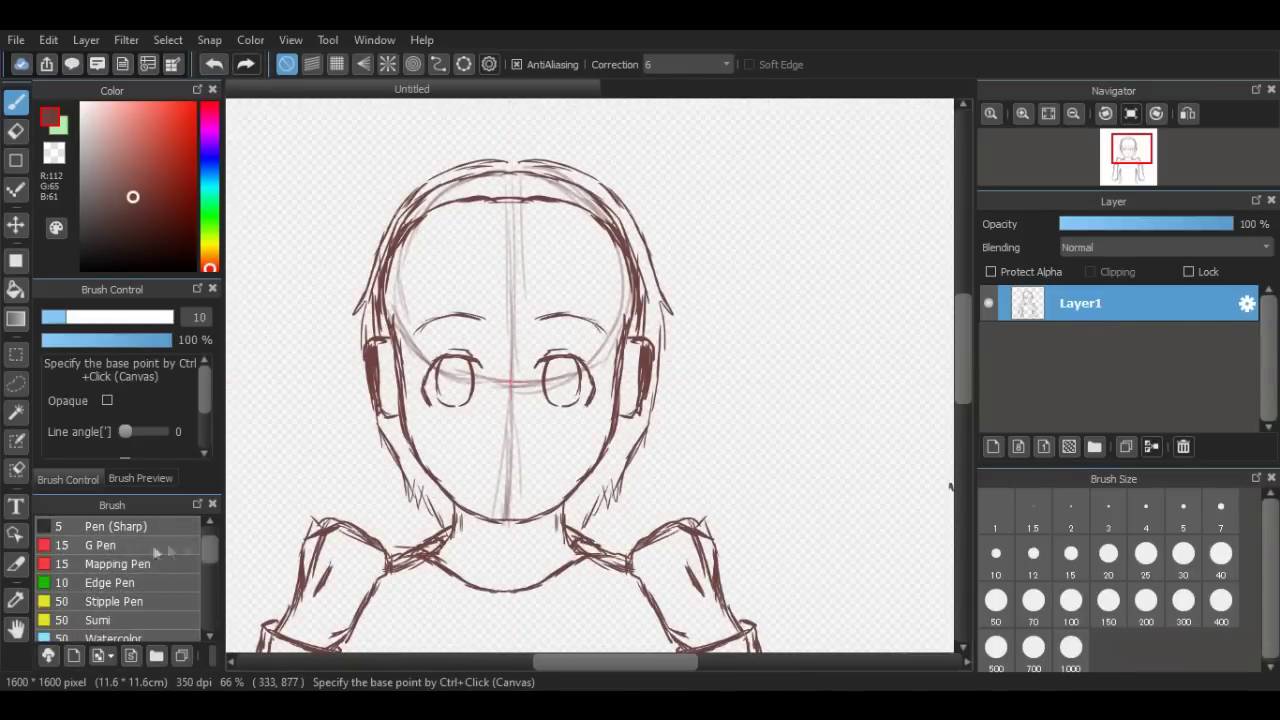
click(95, 544)
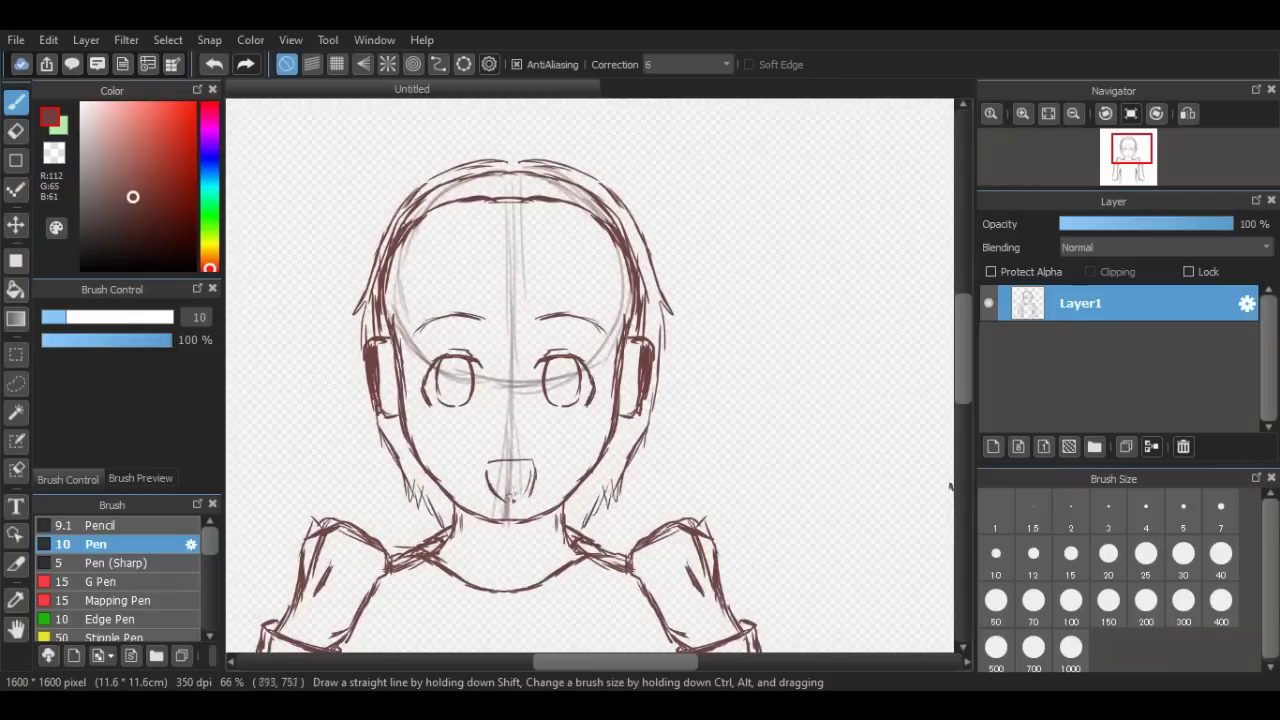
drag(456, 221, 406, 293)
click(208, 70)
drag(406, 239, 385, 296)
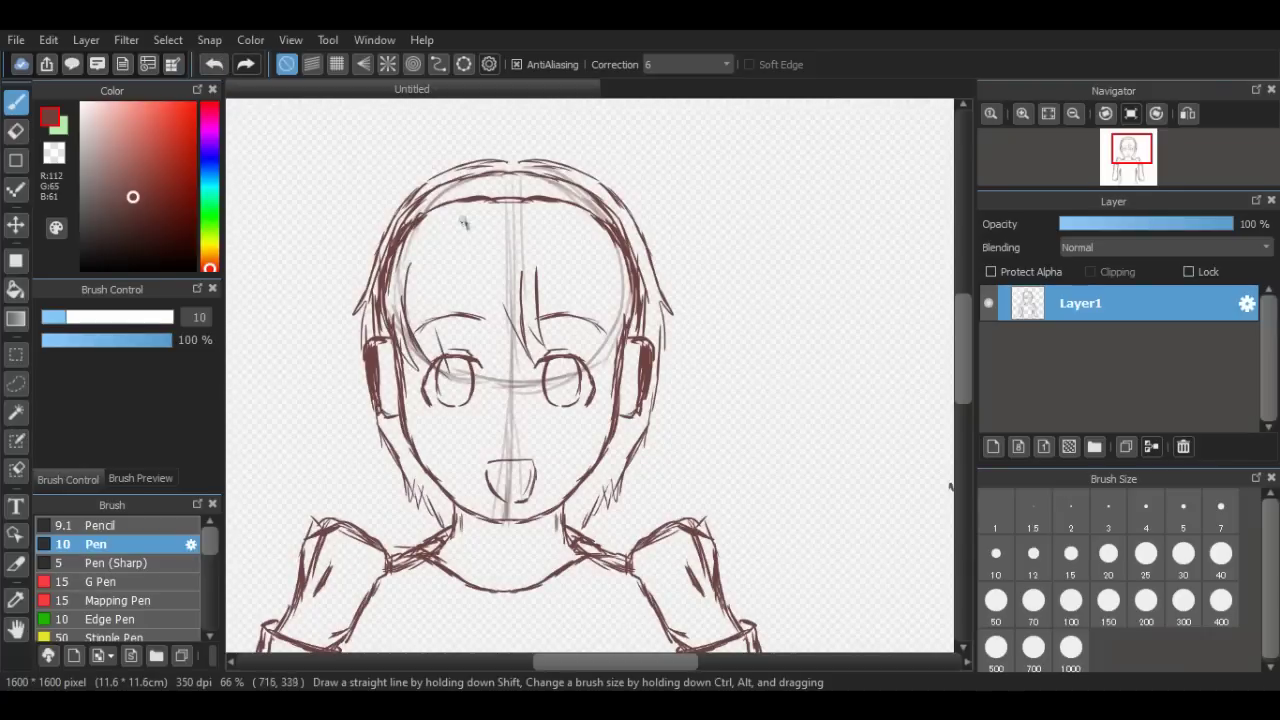
click(217, 66)
click(217, 66)
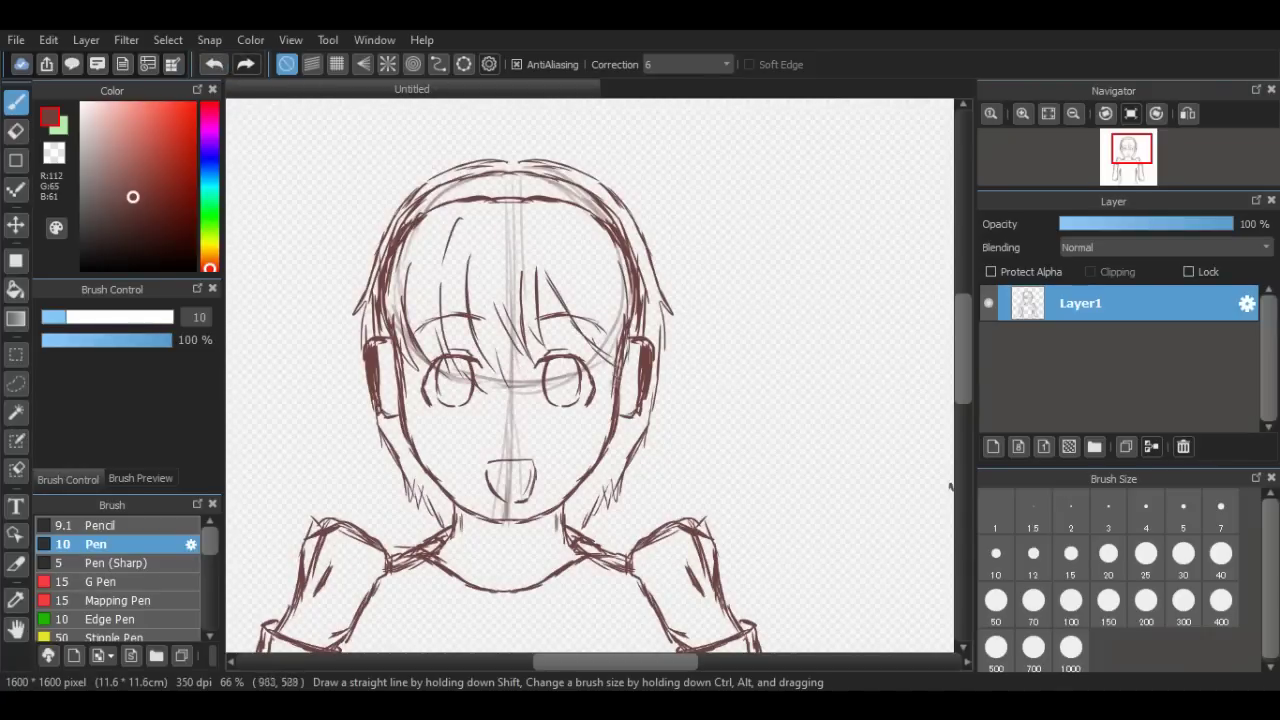
Erase the sketch lines inside the torso and draw a rectangular pocket with a flap on the shirt front.
scroll(628, 347, down, 5)
key(e)
mouse_move(398, 373)
mouse_down()
mouse_move(402, 297)
mouse_move(536, 278)
mouse_move(593, 336)
mouse_move(619, 309)
mouse_move(603, 280)
mouse_up()
drag(398, 468, 389, 560)
mouse_move(584, 406)
mouse_down()
mouse_move(620, 437)
mouse_move(629, 378)
mouse_move(627, 486)
mouse_up()
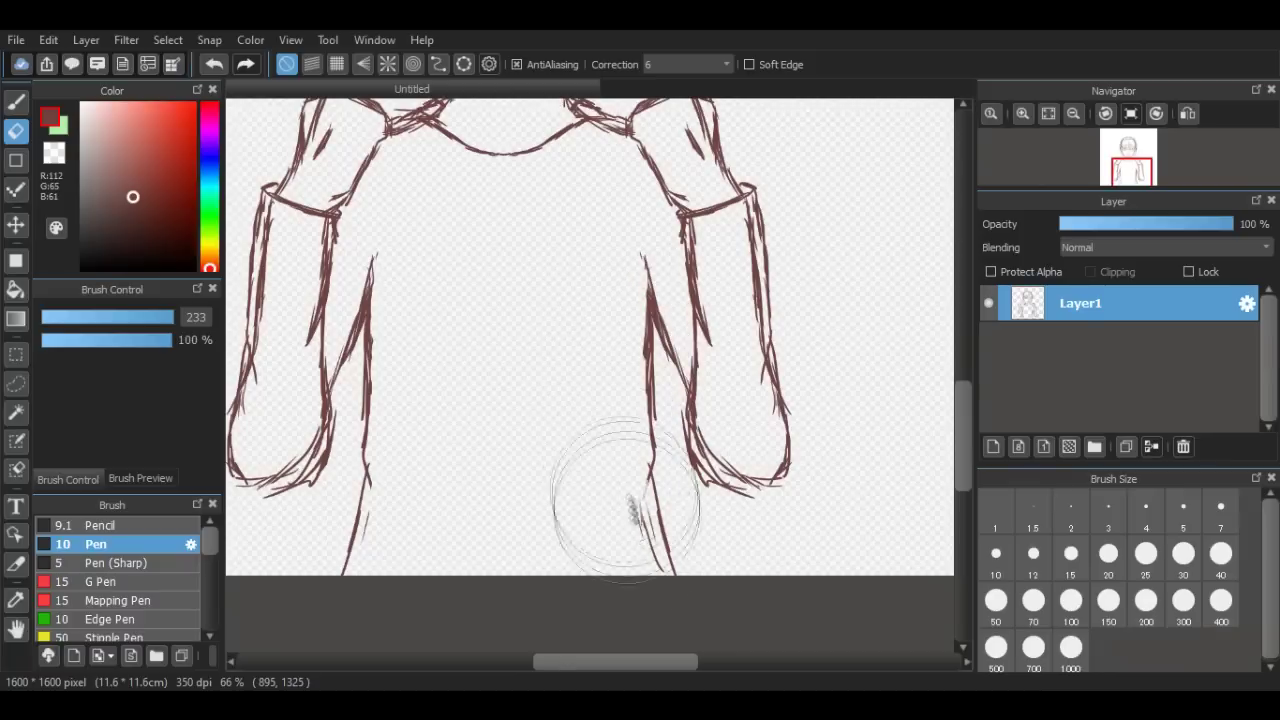
key(b)
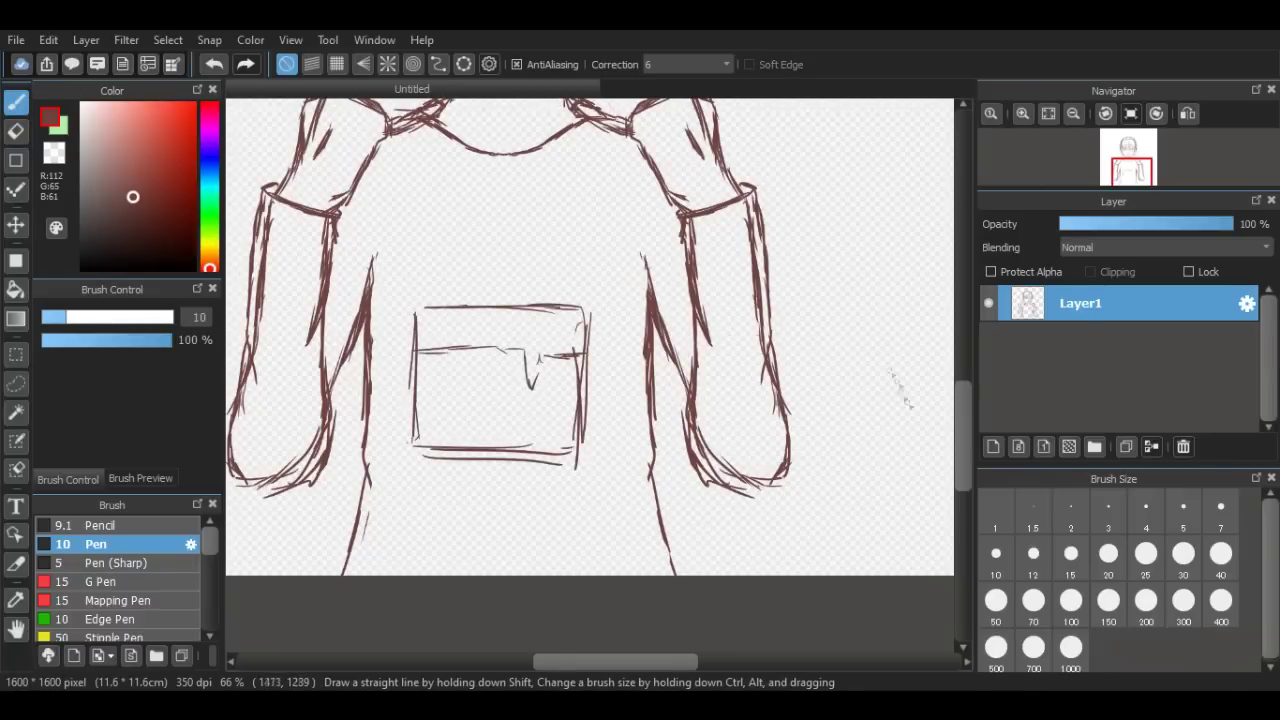
Handwrite "odo kentang" on two lines beside the head.
scroll(703, 249, up, 5)
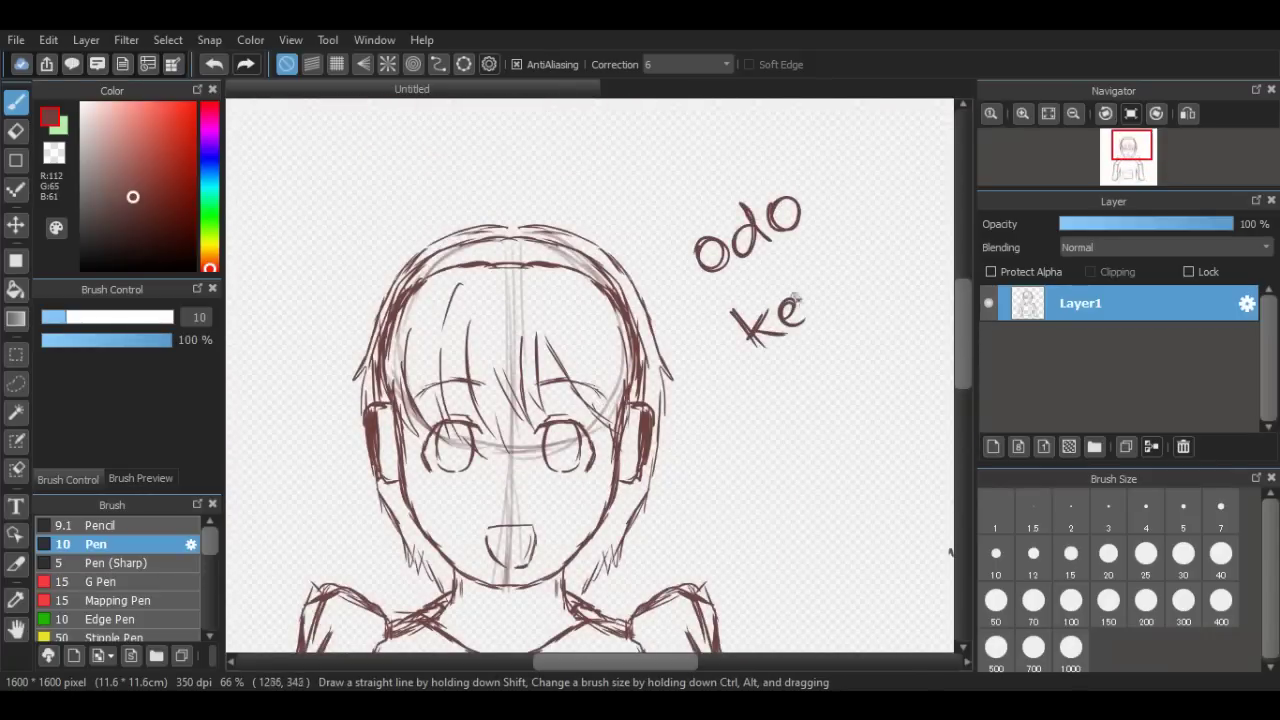
mouse_move(963, 348)
mouse_down()
mouse_move(959, 405)
mouse_move(965, 367)
mouse_up()
scroll(897, 577, down, 1)
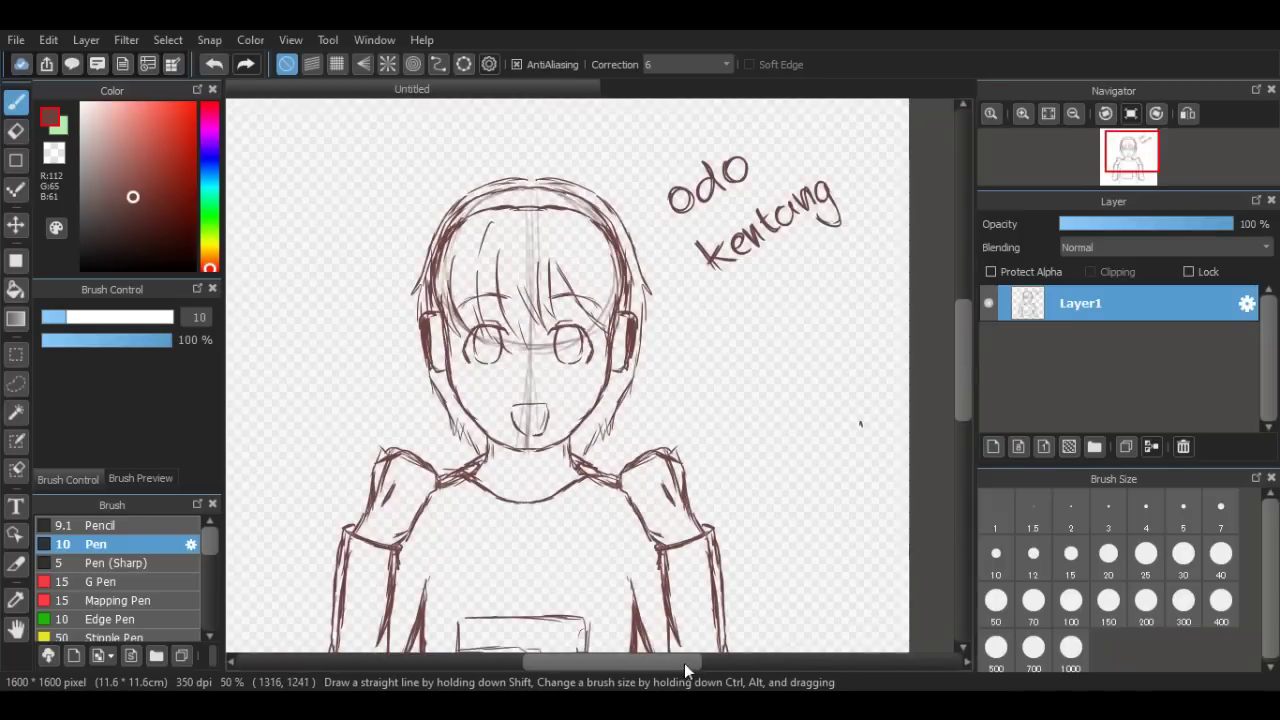
Add a new layer above the sketch and lower Layer1's opacity to 73%.
drag(685, 665, 665, 665)
mouse_move(960, 346)
mouse_down()
mouse_move(962, 380)
mouse_move(969, 341)
mouse_up()
click(993, 447)
click(1128, 342)
click(1187, 227)
Set up the Symmetry Pen for inking on Layer2, with its base point at the face's centre and size 11.1.
drag(620, 663, 637, 663)
drag(212, 550, 214, 626)
click(142, 557)
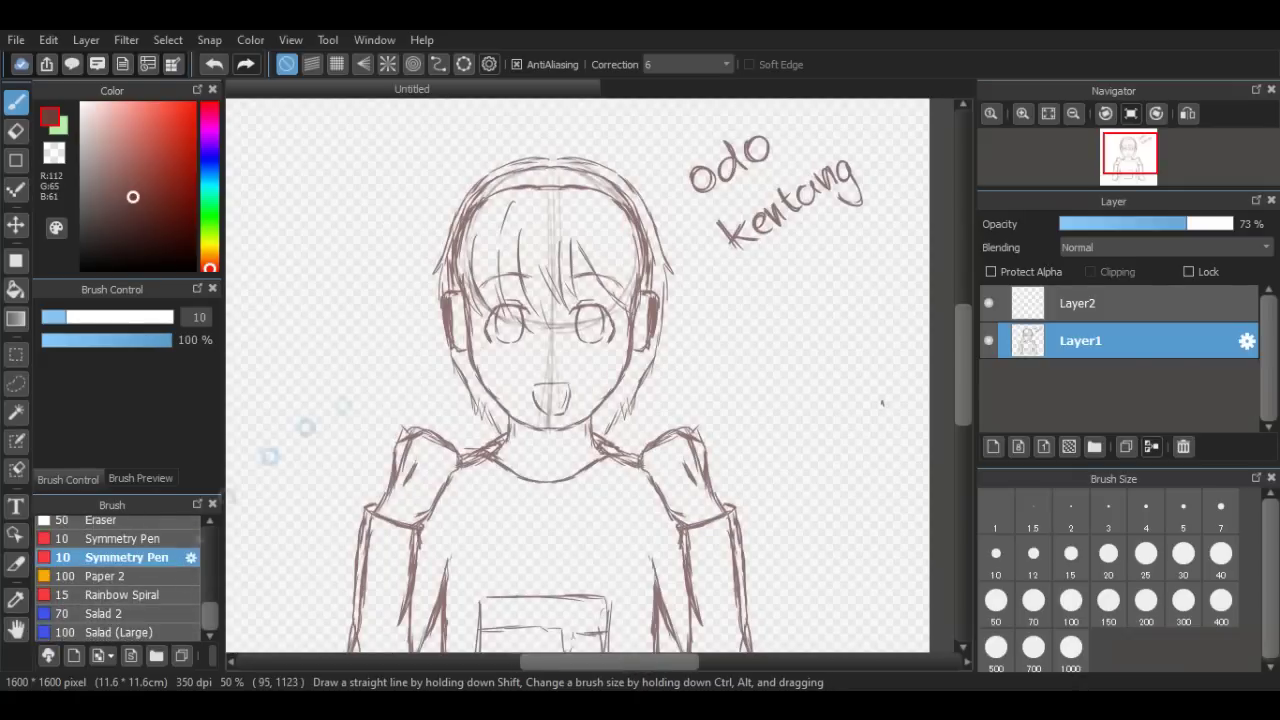
ctrl+click(552, 327)
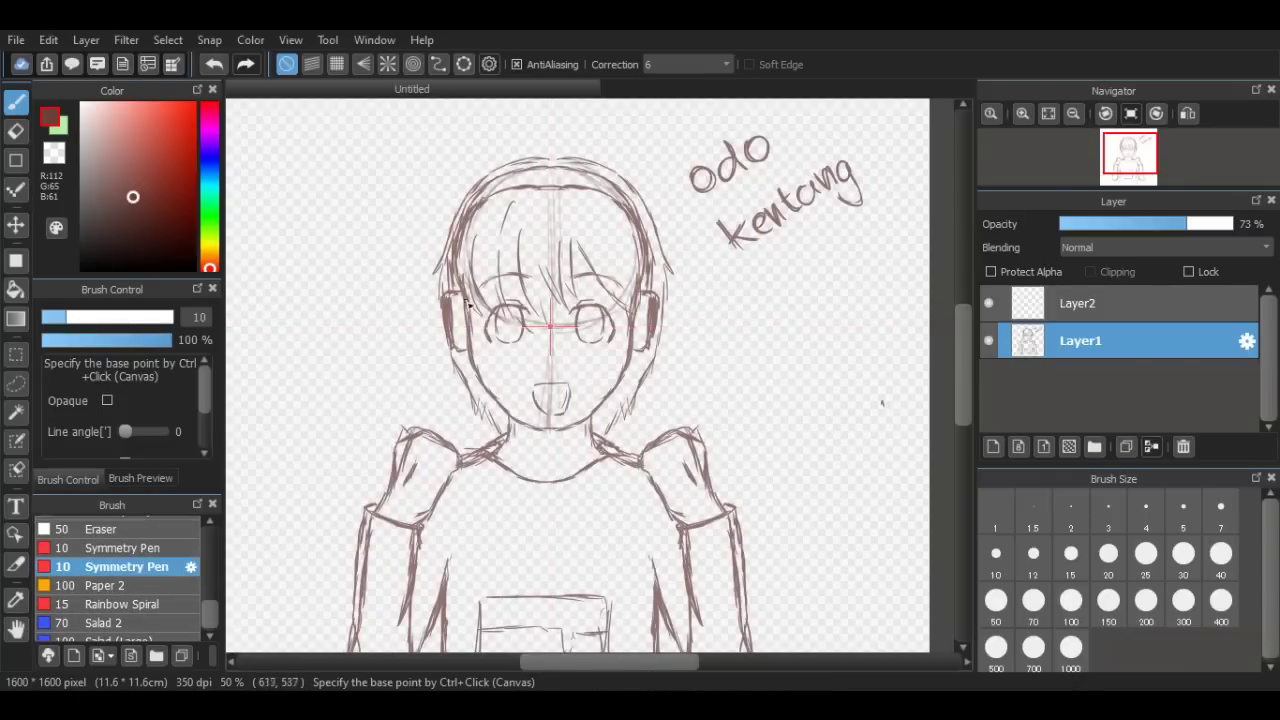
click(214, 64)
click(1067, 313)
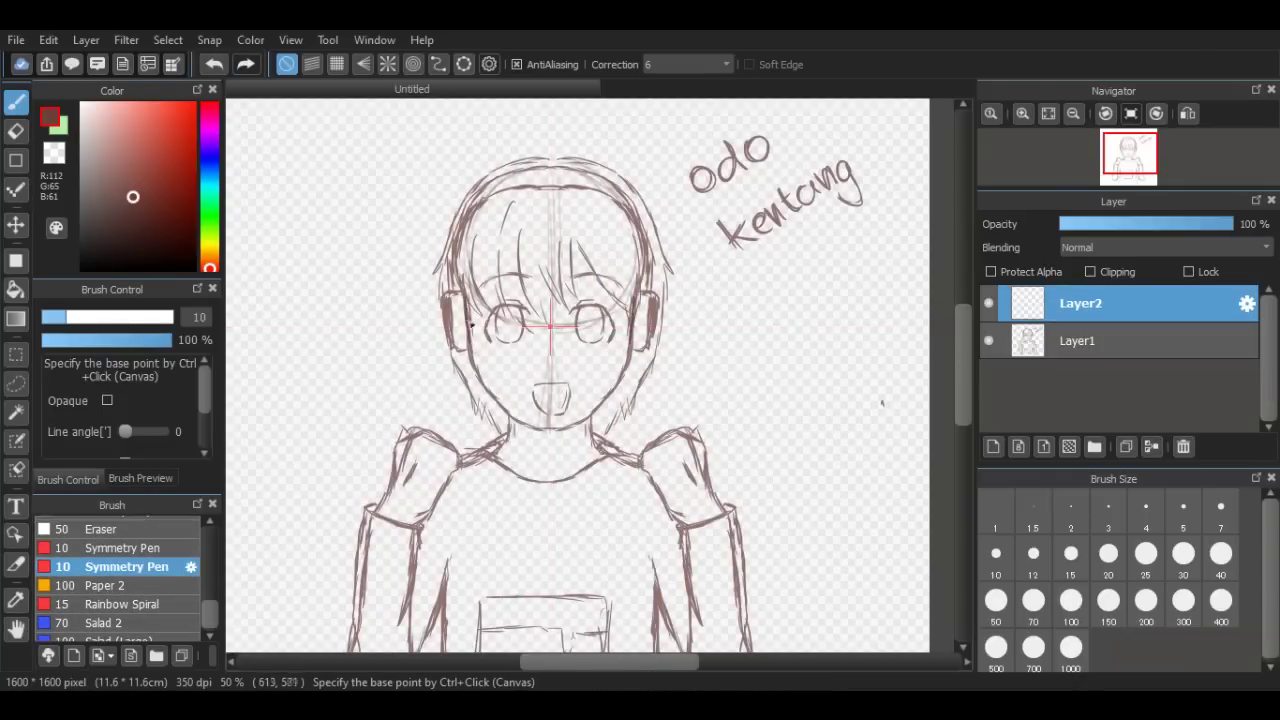
click(69, 320)
Fade Layer1 again and ink the face outline with mirrored strokes on Layer2, undoing the stray marks beside the head.
click(1150, 342)
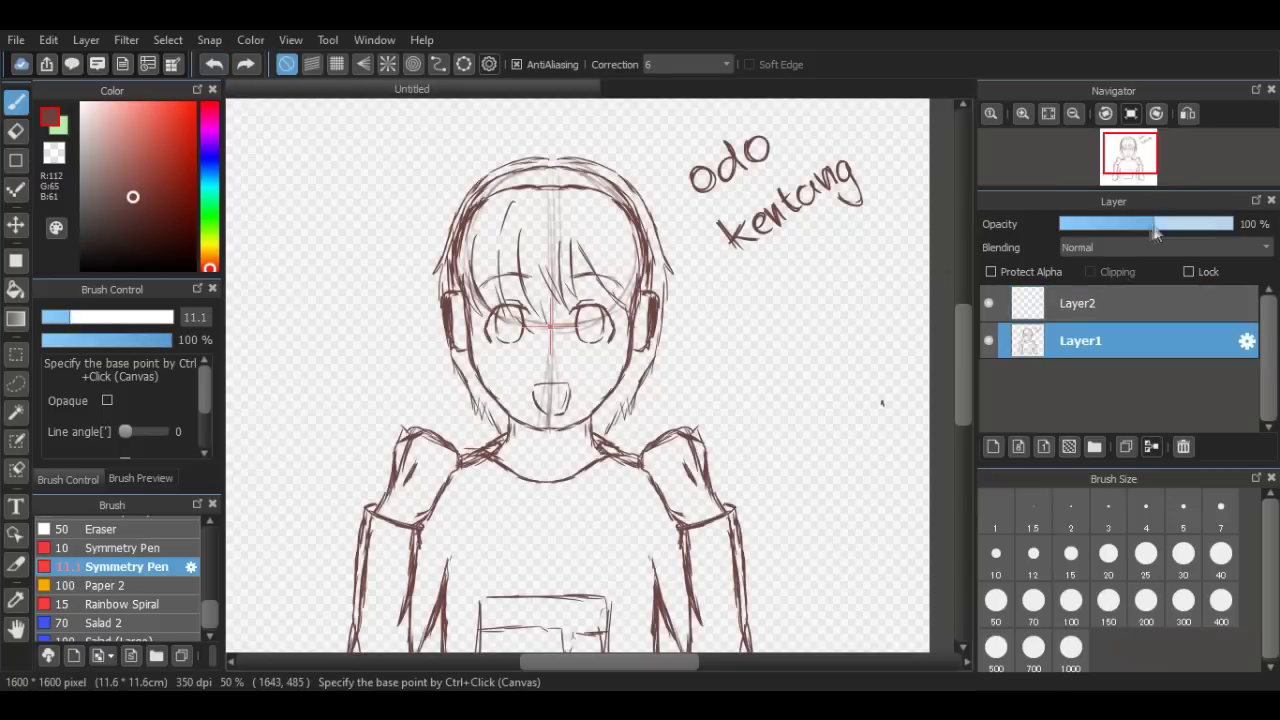
click(1178, 225)
click(1026, 305)
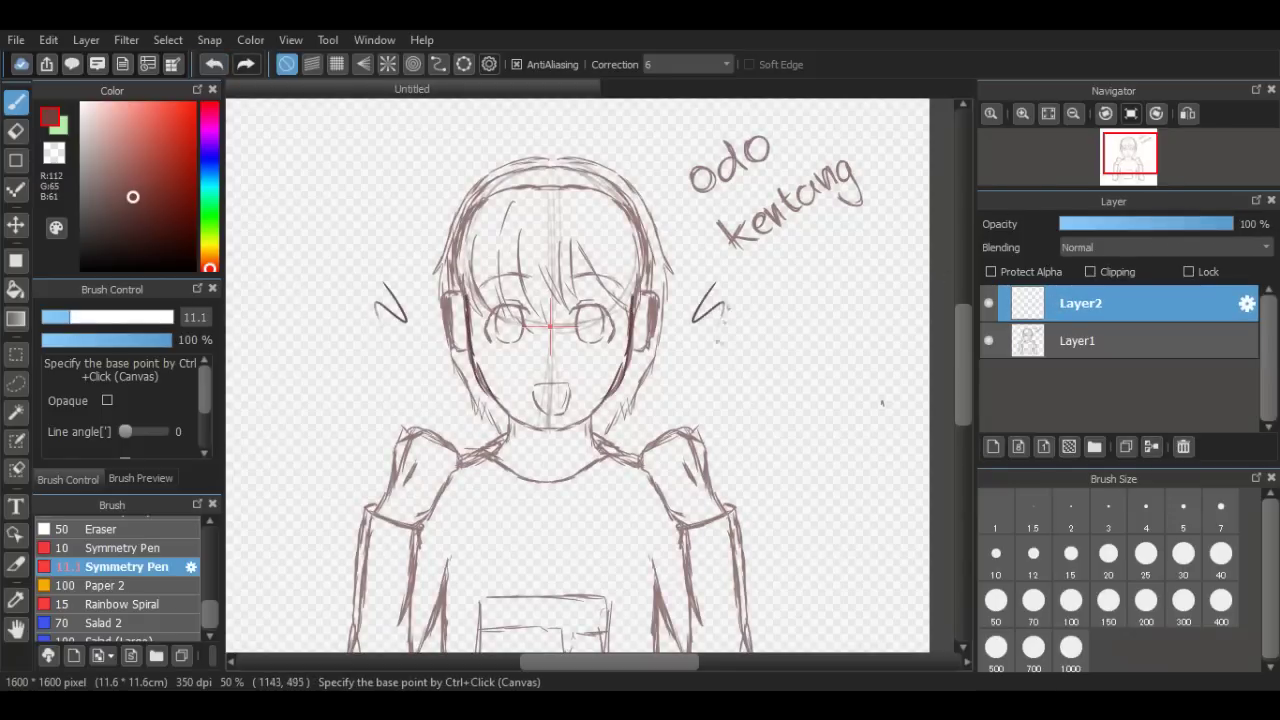
click(213, 64)
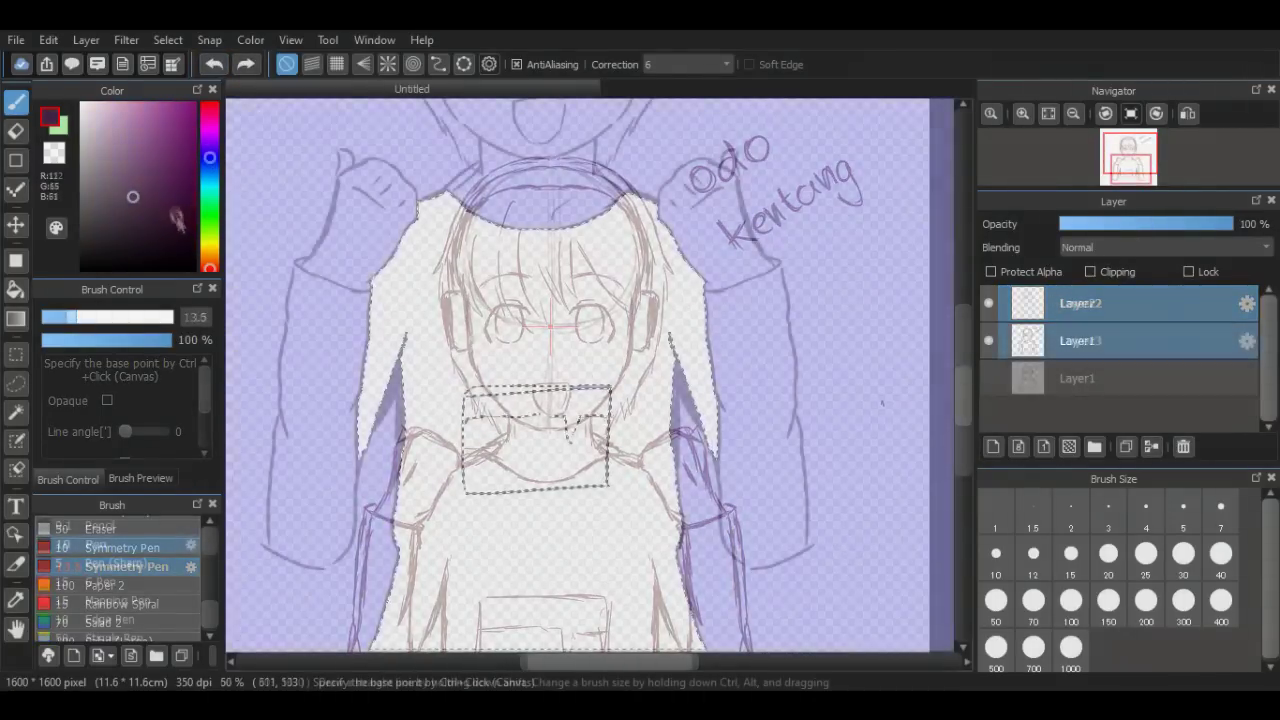
Fill the selected shirt area on Layer3 with dark blue R31 G51 B117, using the Pen at size 219.
drag(186, 178, 184, 212)
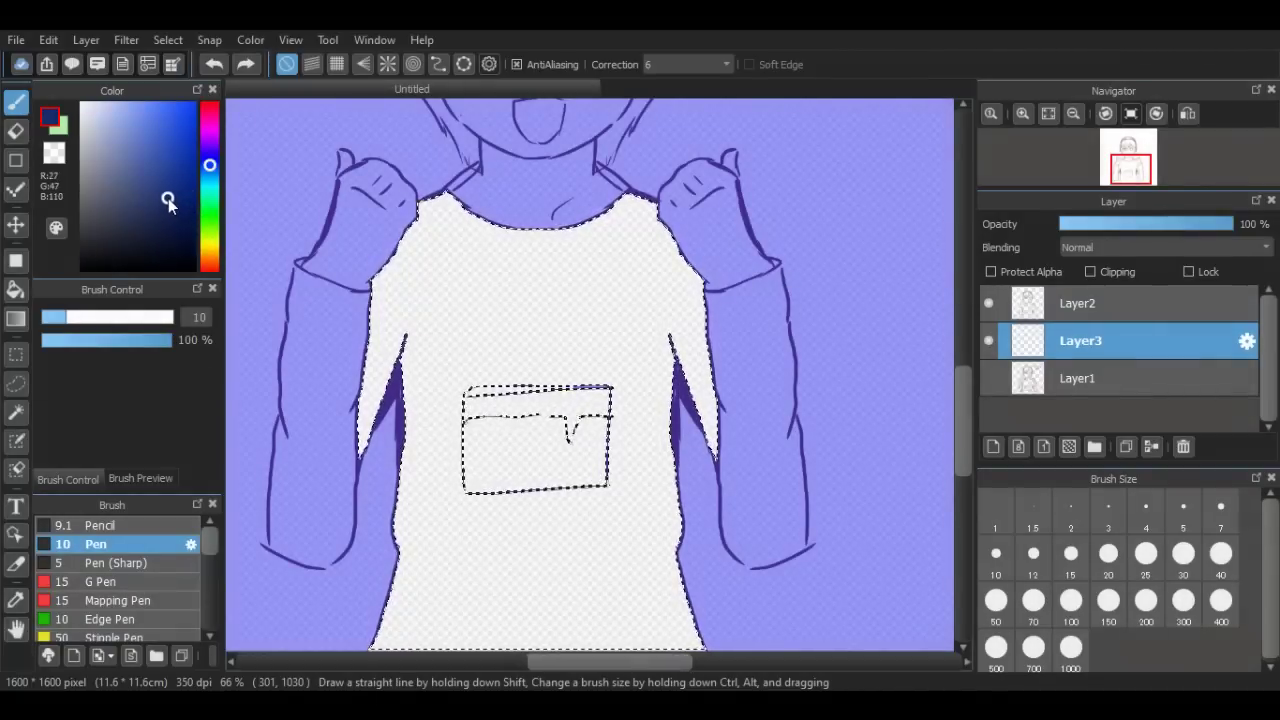
drag(84, 317, 175, 318)
drag(352, 236, 465, 215)
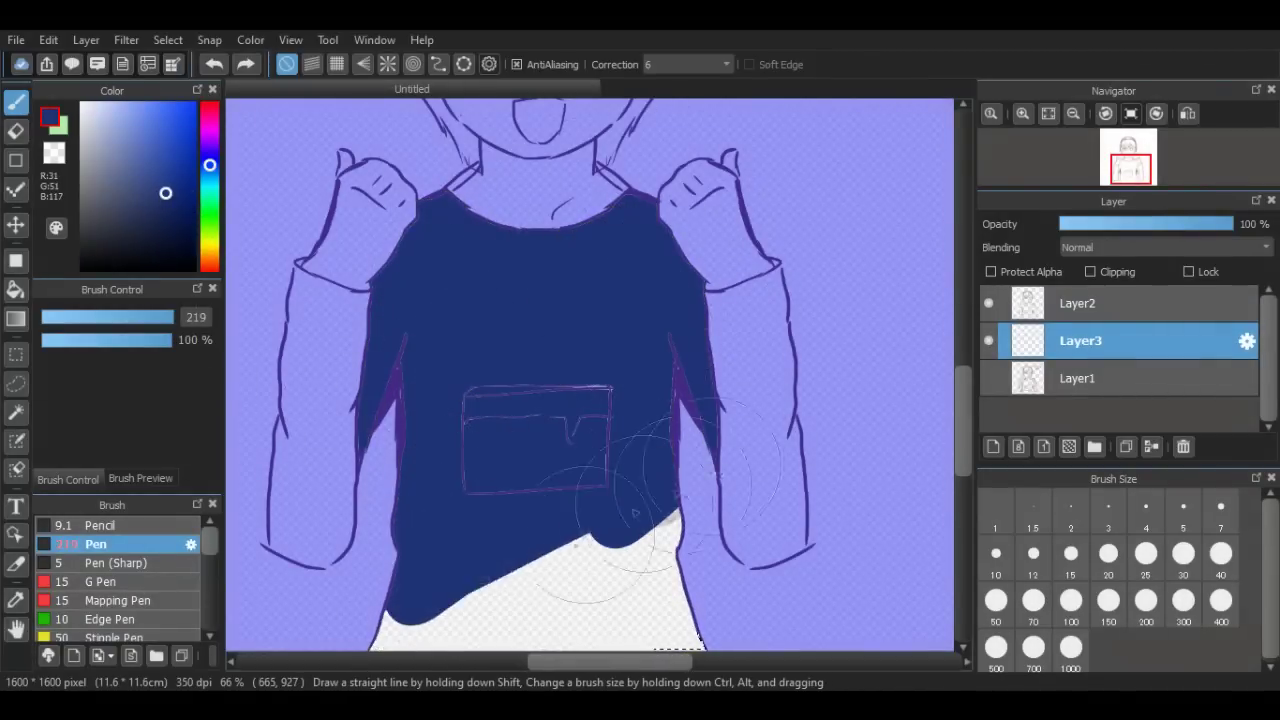
scroll(665, 500, down, 3)
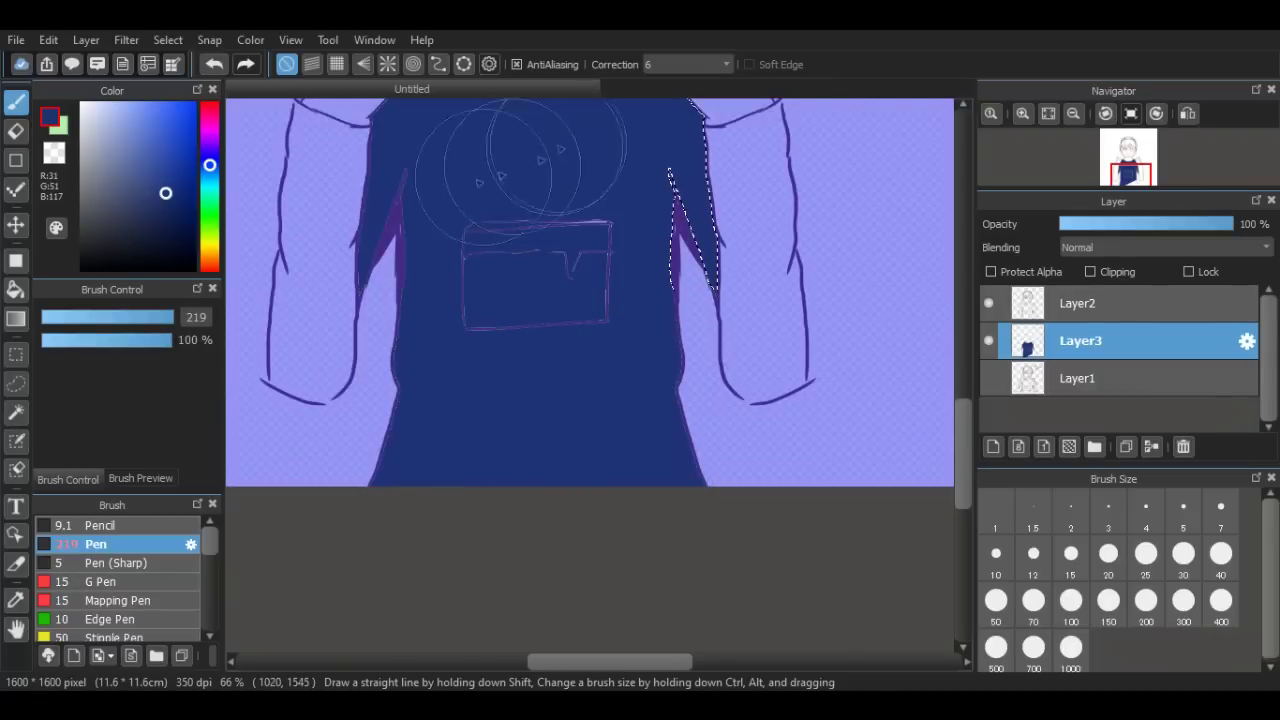
Paint shadows in dark navy R18 G31 B74 along the shirt's shoulder and both underarm edges, redoing misplaced strokes.
drag(963, 449, 963, 414)
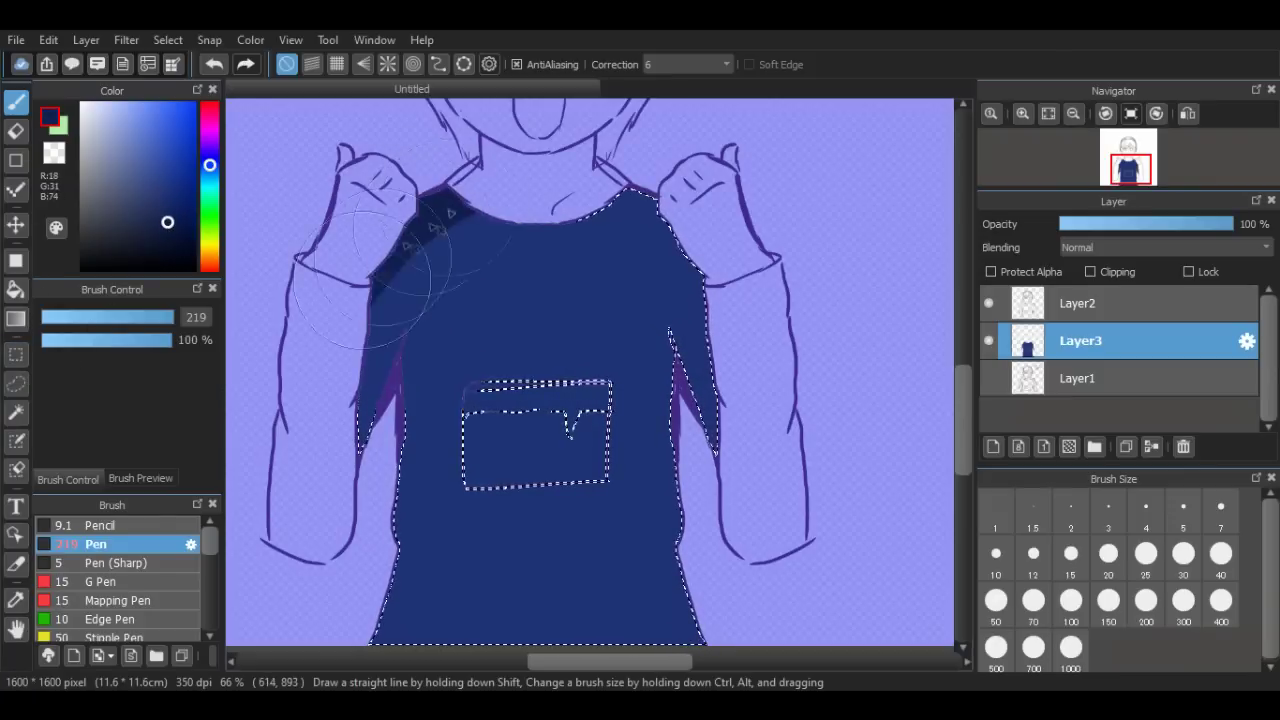
key(ctrl+z)
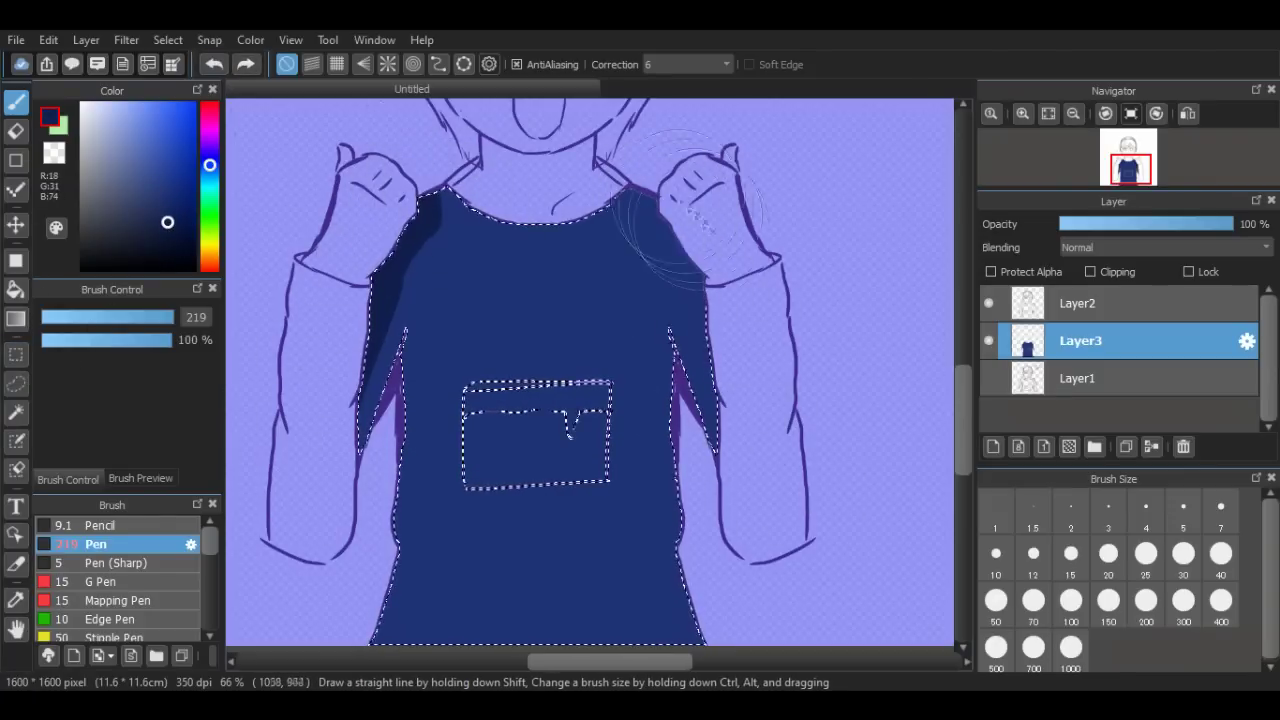
drag(692, 210, 735, 420)
click(989, 379)
click(989, 379)
key(ctrl+z)
drag(692, 365, 745, 420)
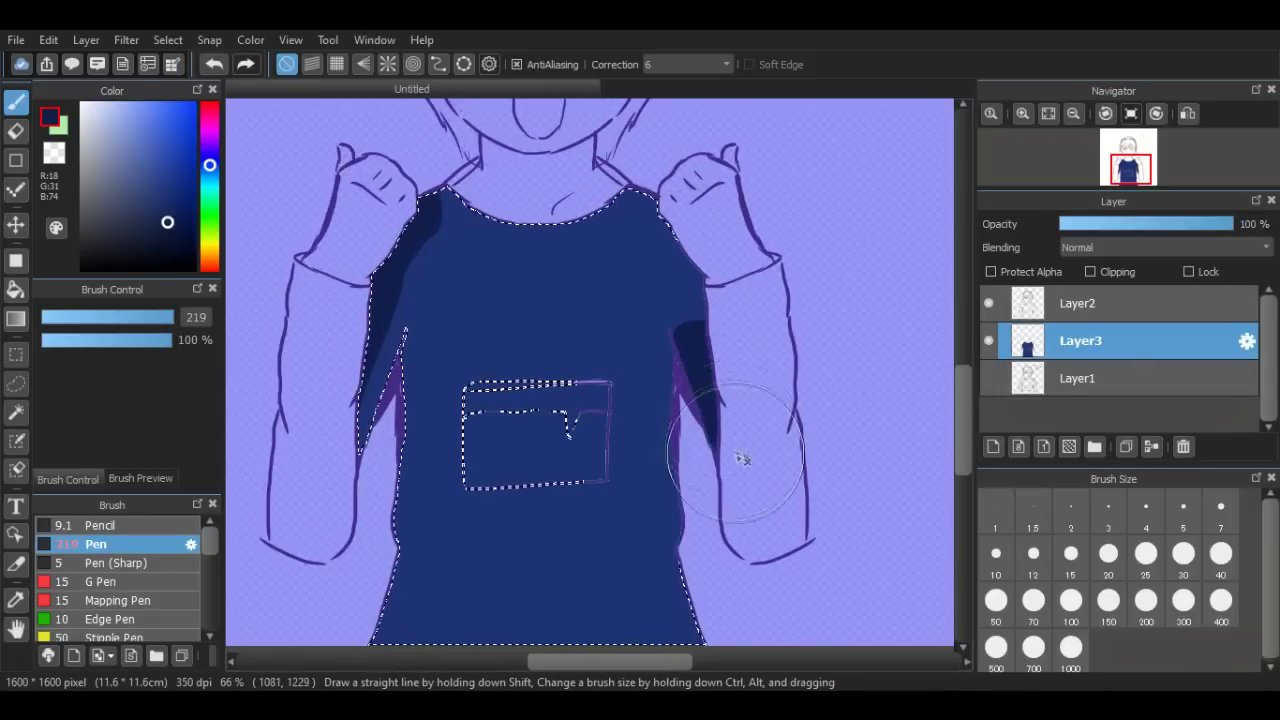
Paint navy shadows diagonally across the shirt pocket and on the corner of the lower hem.
scroll(741, 459, down, 4)
drag(625, 205, 425, 320)
scroll(655, 430, up, 4)
drag(965, 429, 965, 440)
Try slightly lighter blues for highlights on the upper shirt, ending with R26 G48 B123.
drag(167, 214, 151, 195)
drag(637, 168, 604, 184)
key(ctrl+z)
click(172, 189)
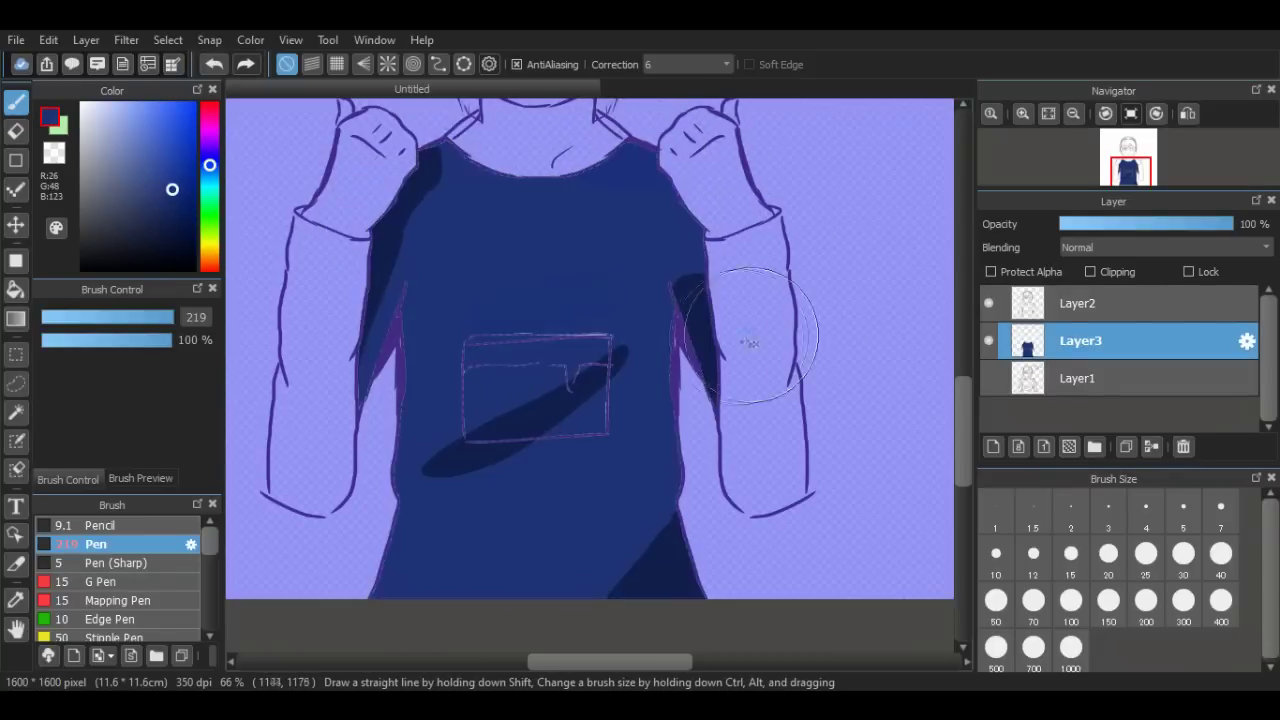
Start colouring the pocket flap dark green R36 G77 B21 with the Pen at size 27.
click(210, 223)
click(177, 218)
click(485, 357)
key(ctrl+z)
click(1022, 114)
click(1022, 114)
click(180, 219)
drag(180, 219, 165, 220)
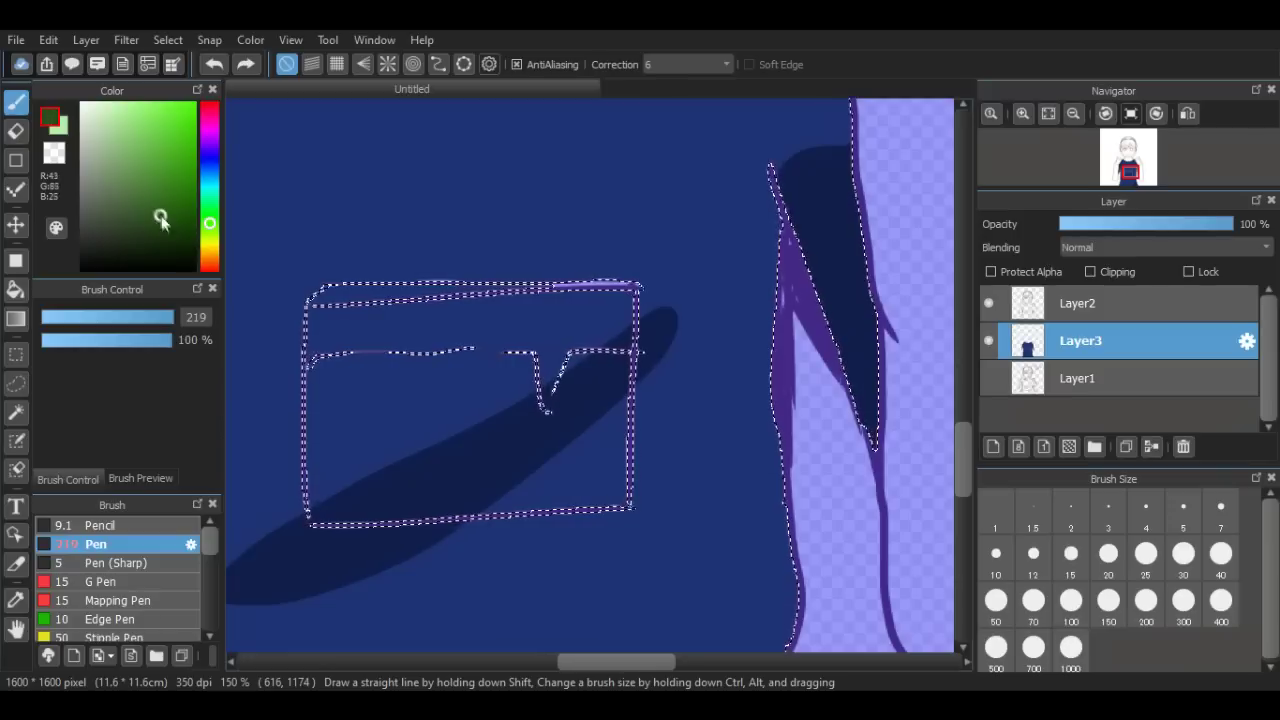
click(112, 317)
drag(388, 328, 376, 334)
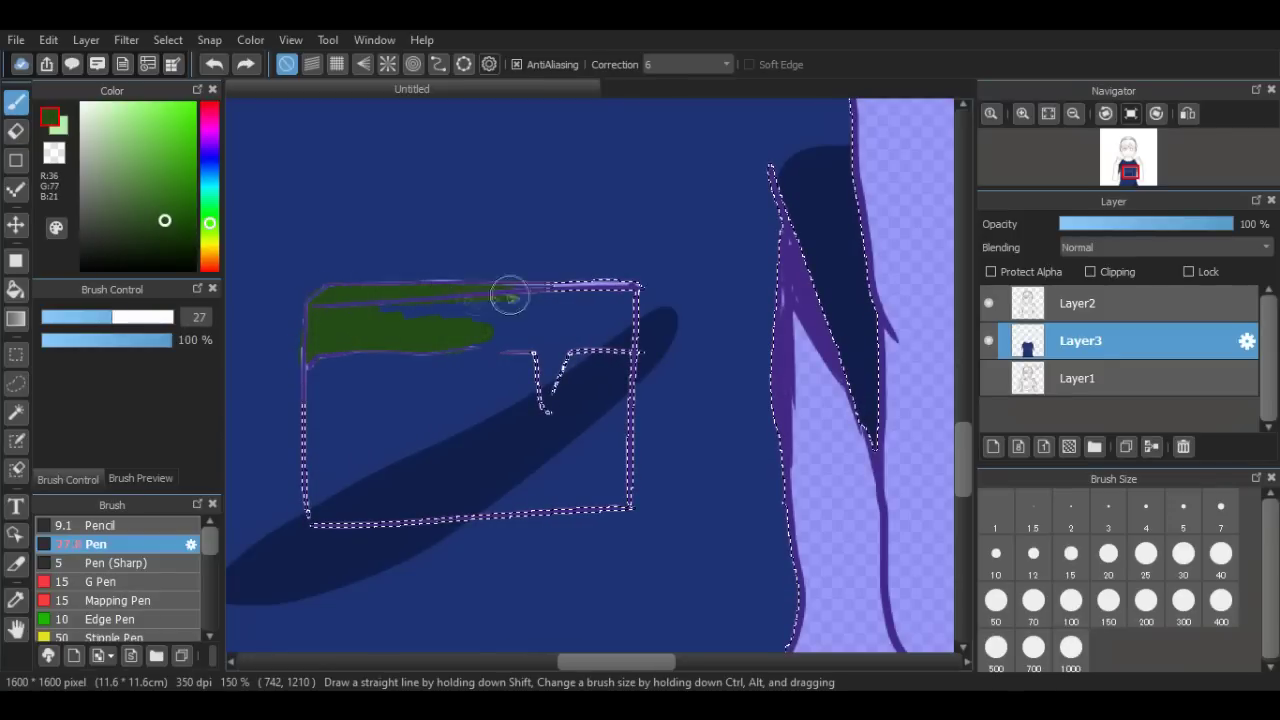
Undo the latest green strokes and repaint the whole pocket flap, including its pointed tab, in the same dark green.
key(ctrl+z)
key(ctrl+z)
key(ctrl+z)
key(ctrl+z)
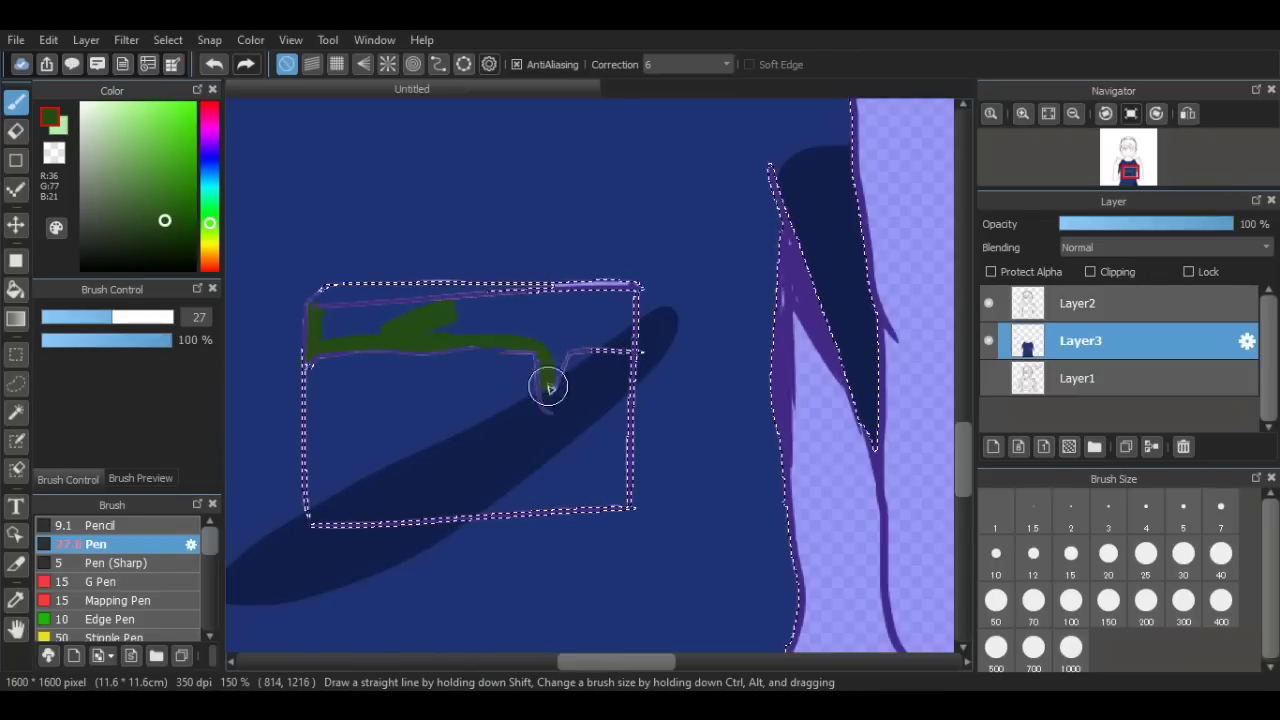
drag(553, 285, 530, 284)
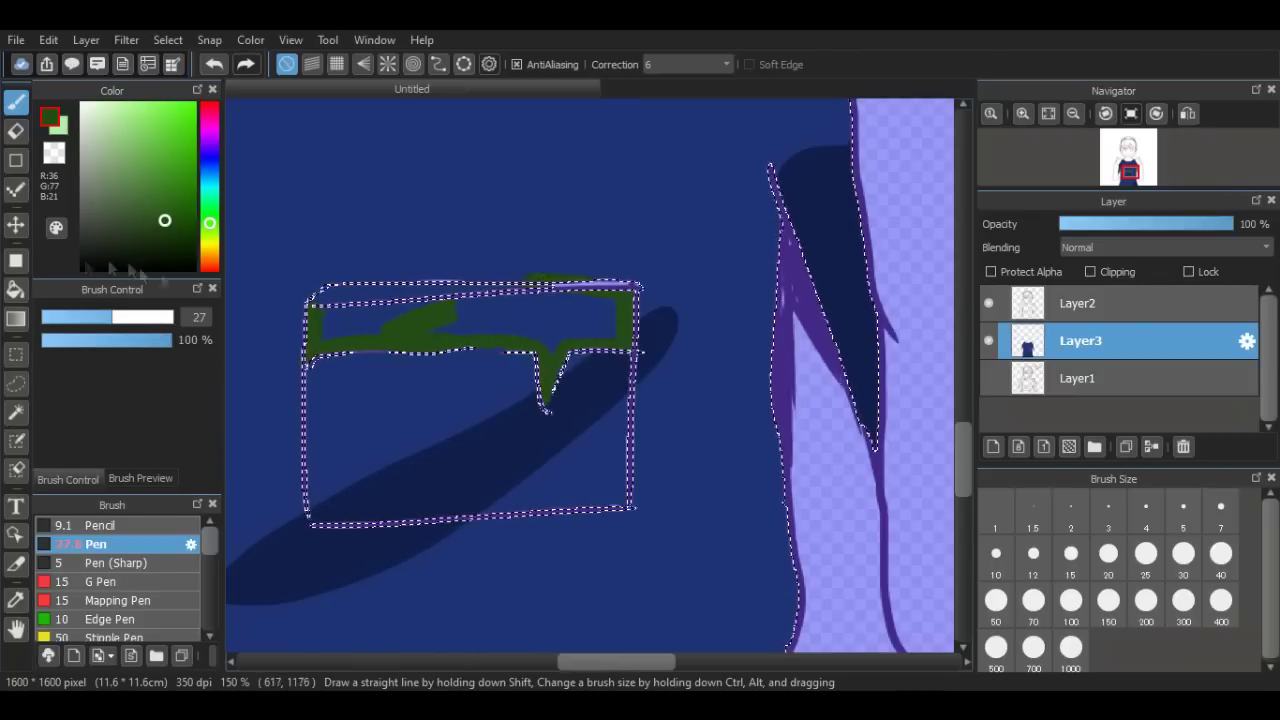
drag(314, 308, 331, 298)
drag(501, 292, 605, 340)
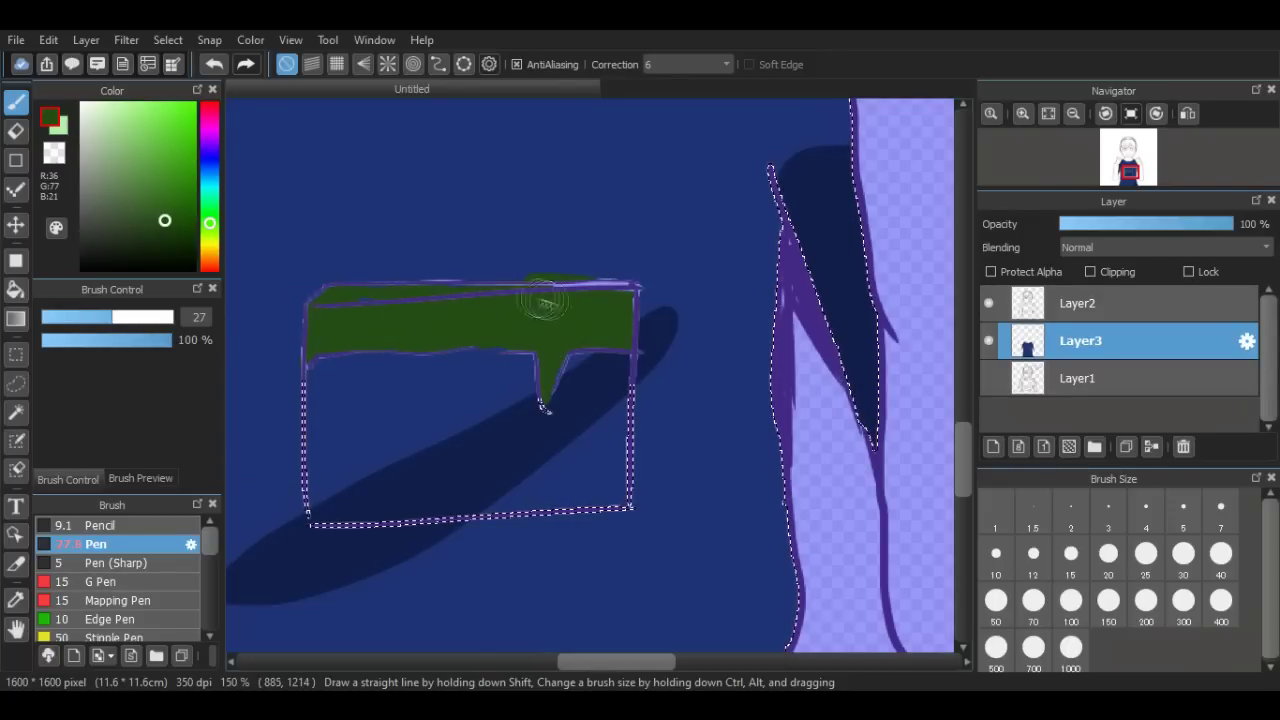
drag(322, 300, 449, 303)
Paint the pocket flap's upper strip lighter green R49 G105 B28 and shade the flap's right end with R33 G64 B21.
click(166, 202)
drag(322, 299, 344, 291)
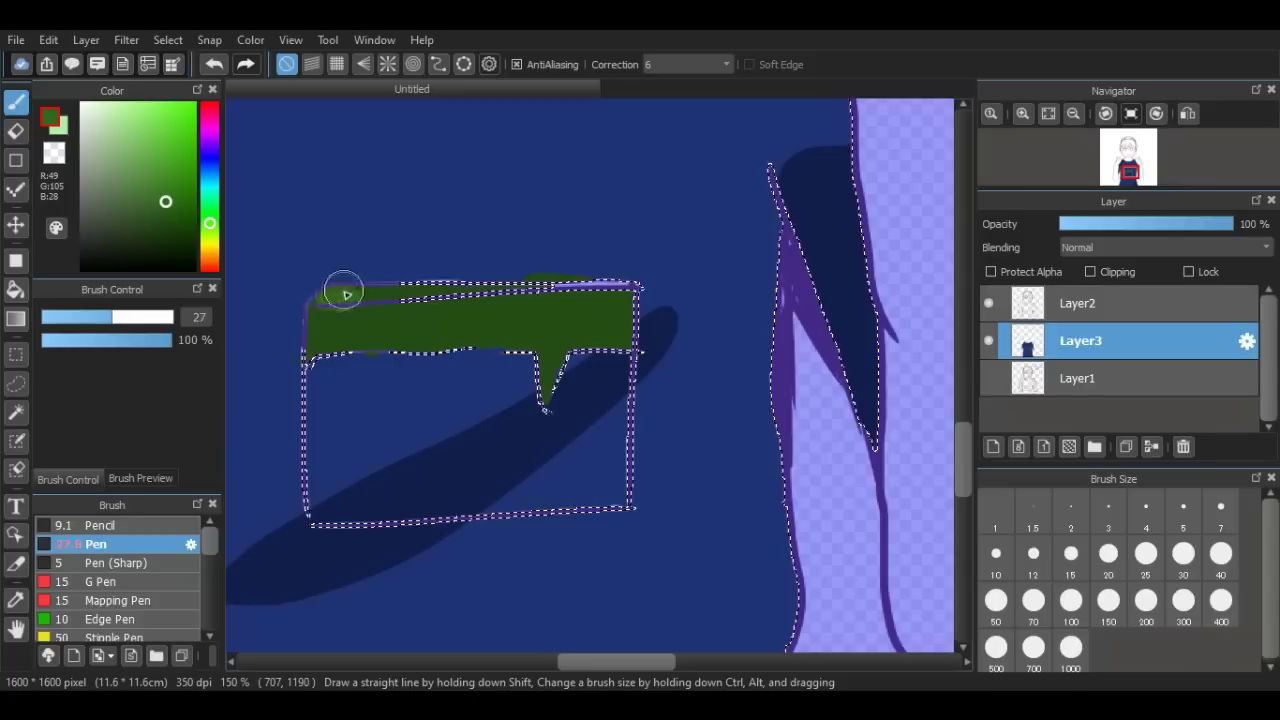
alt+click(549, 366)
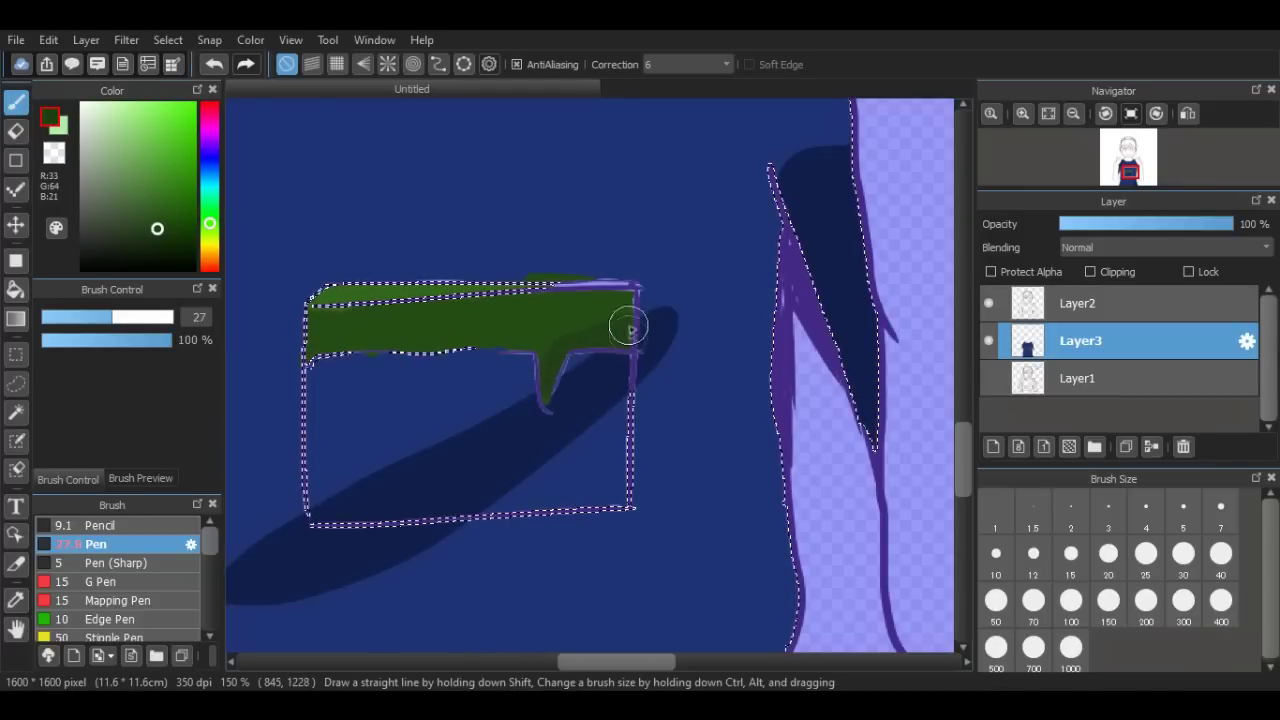
click(15, 411)
click(207, 70)
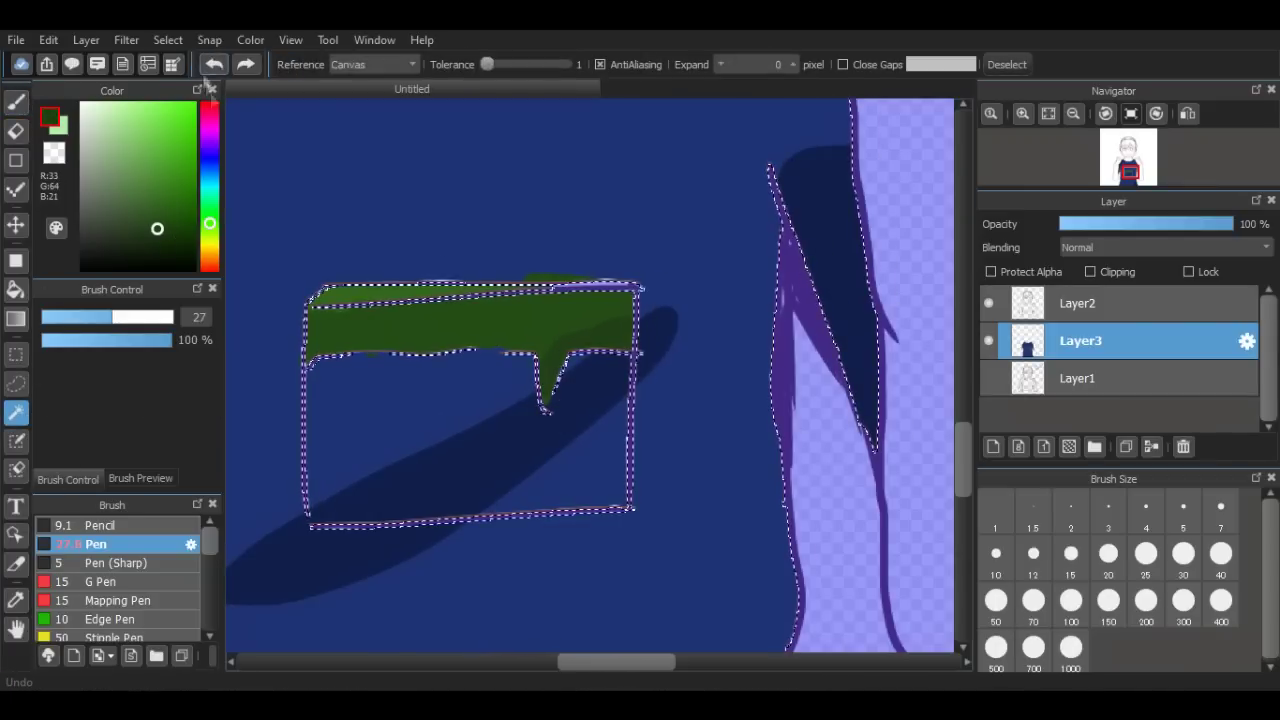
Paint the pocket body below the flap brown R103 G49 B9 and shade its corners with darker brown R82 G44 B15.
click(15, 101)
click(209, 260)
click(186, 202)
drag(338, 388, 316, 368)
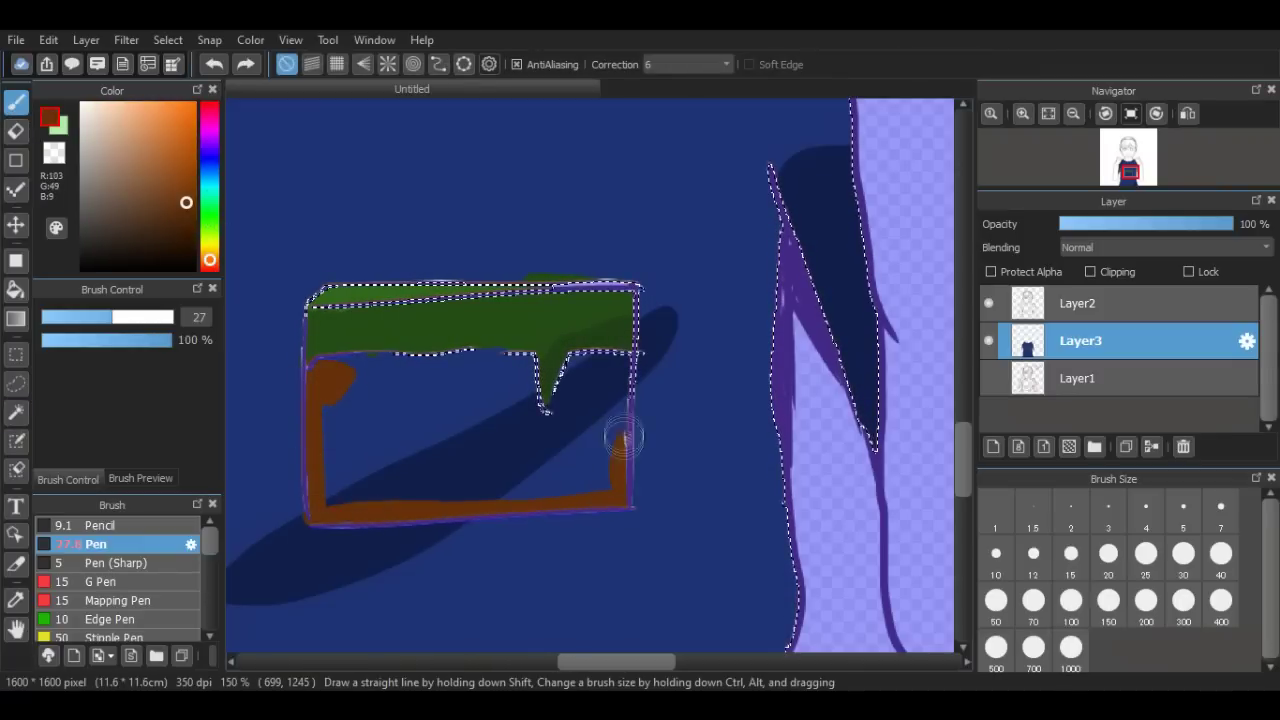
mouse_move(585, 358)
mouse_down()
mouse_move(560, 376)
mouse_move(596, 372)
mouse_move(553, 412)
mouse_move(527, 372)
mouse_up()
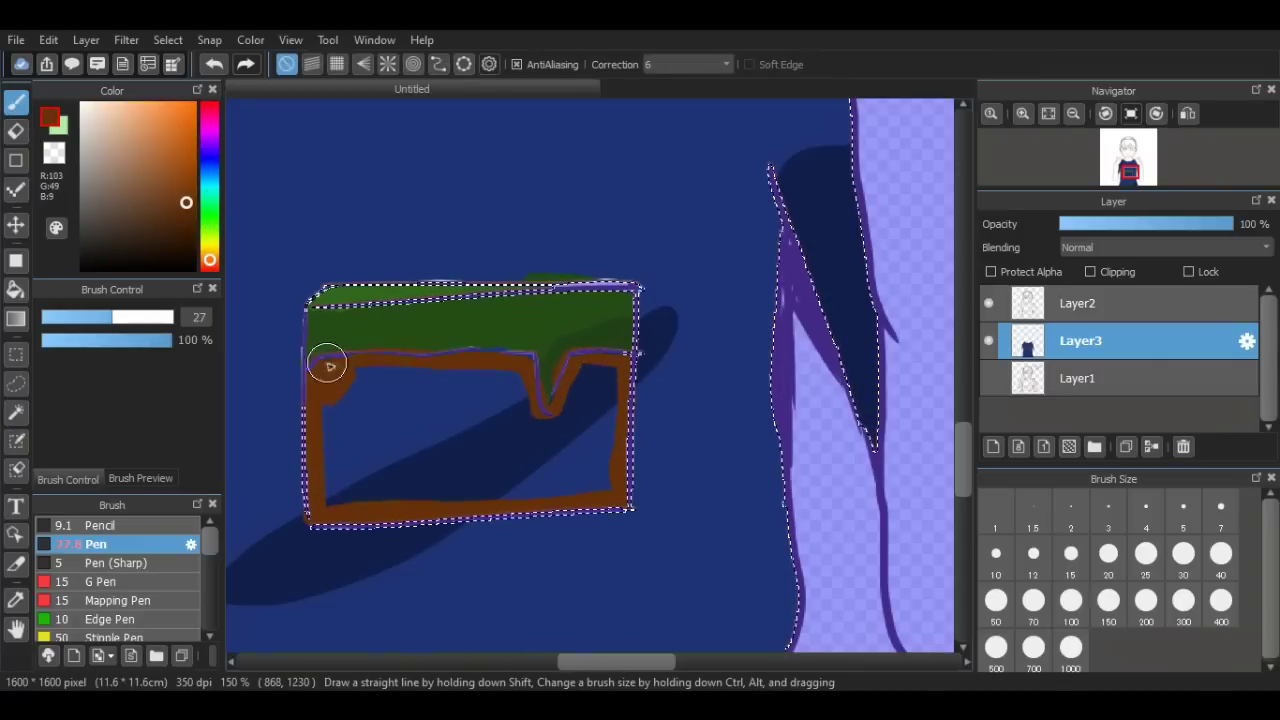
click(167, 317)
mouse_move(346, 372)
mouse_down()
mouse_move(363, 416)
mouse_move(408, 405)
mouse_move(517, 440)
mouse_move(530, 460)
mouse_move(594, 431)
mouse_move(600, 394)
mouse_move(595, 493)
mouse_move(314, 405)
mouse_up()
click(174, 215)
click(86, 317)
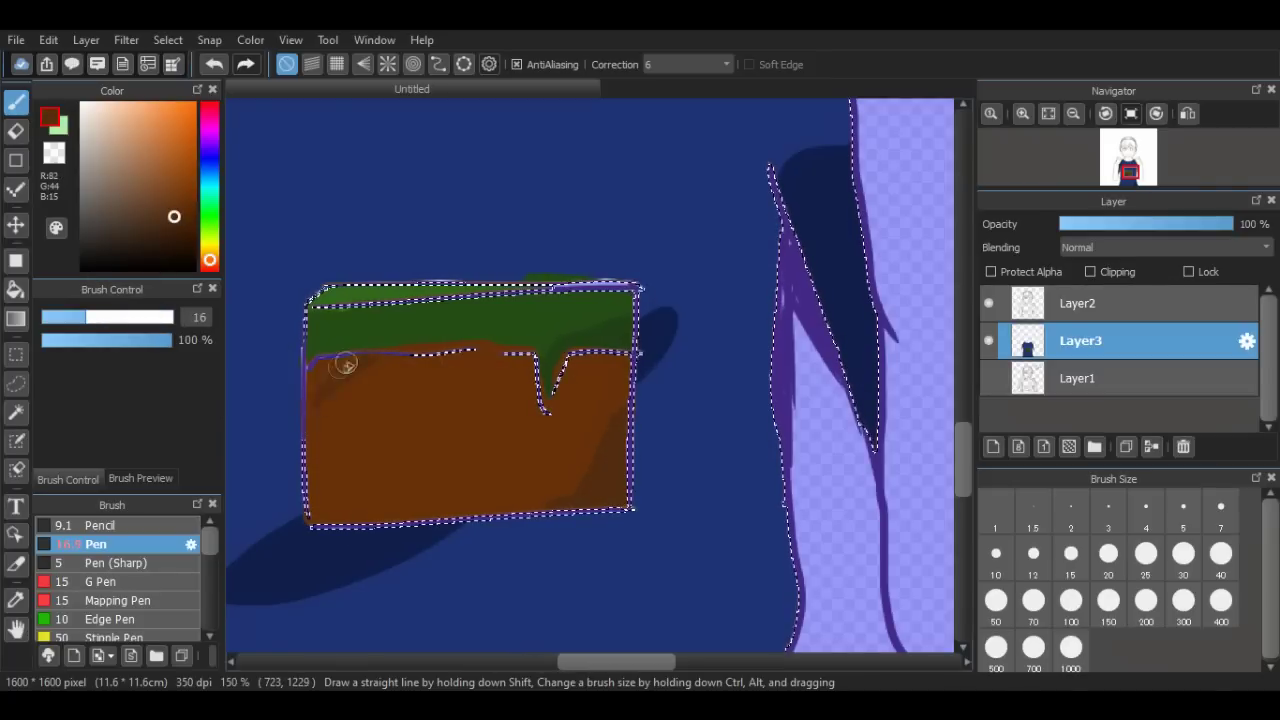
Select the left fist in the drawing and fill it with skin tone R253 G210 B158 using the Pen at size 154.
drag(963, 460, 963, 406)
key(ctrl+minus)
key(ctrl+minus)
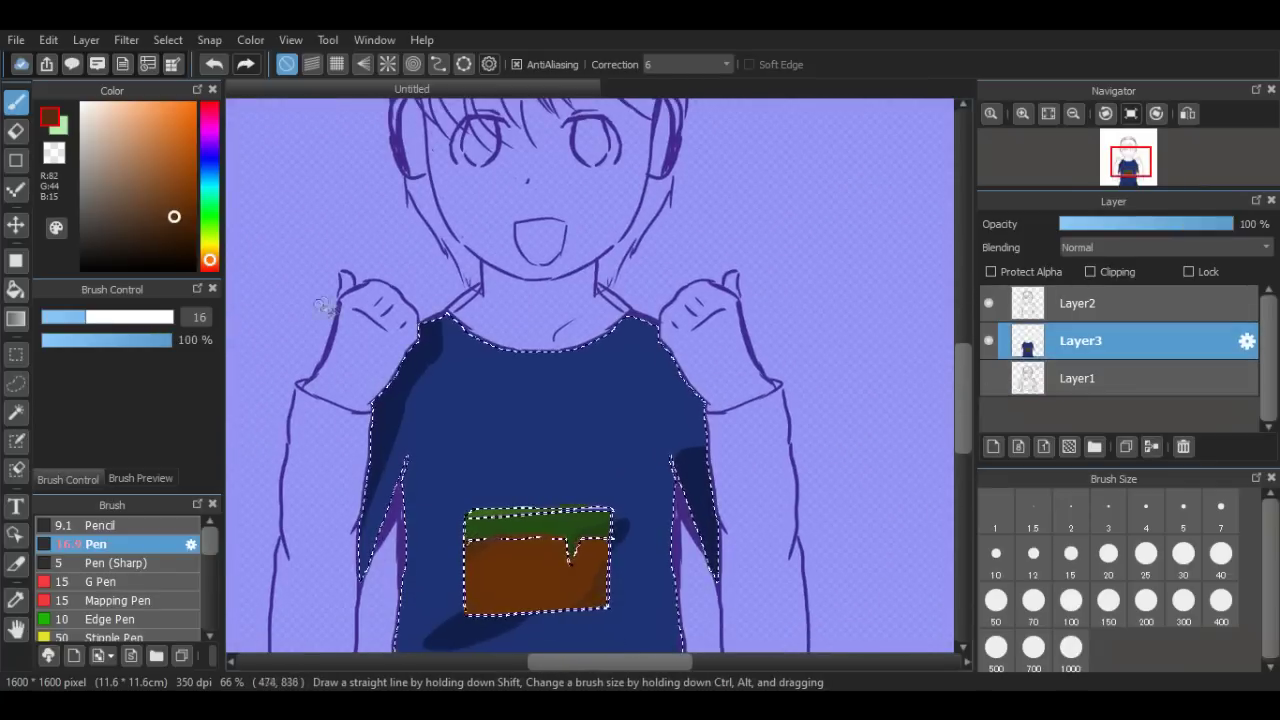
click(18, 413)
click(372, 347)
click(714, 342)
click(378, 346)
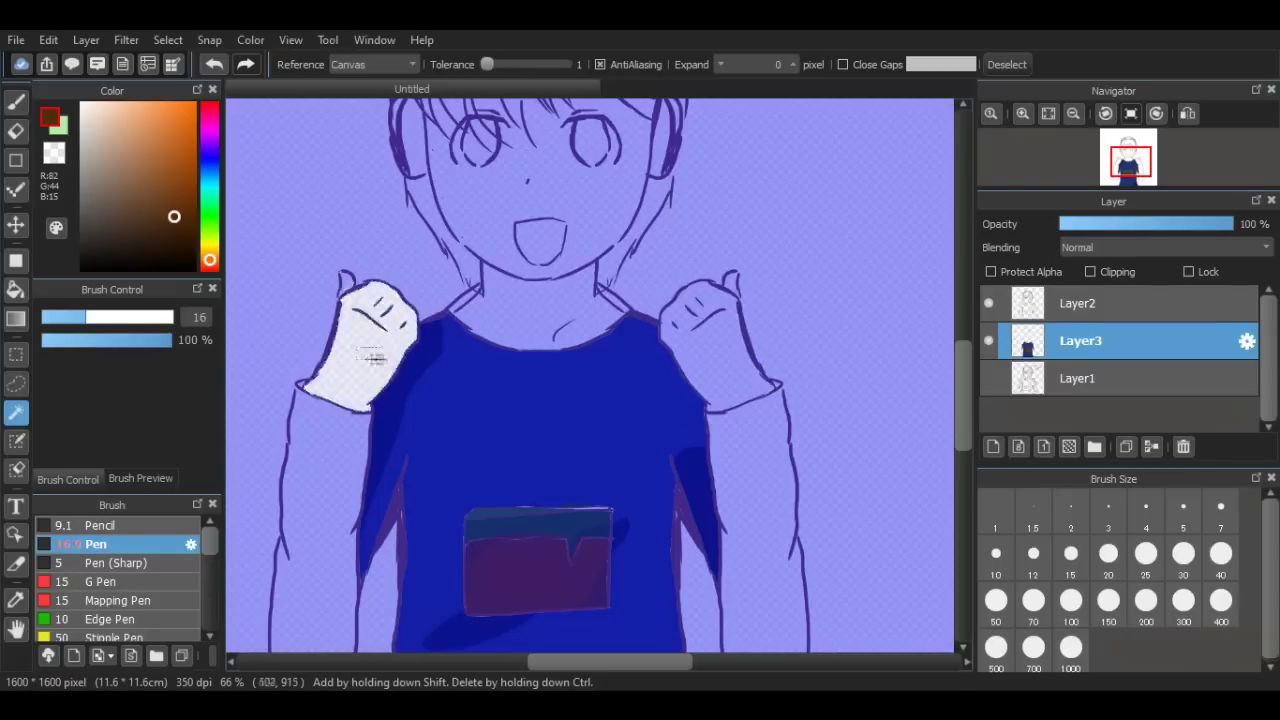
click(156, 188)
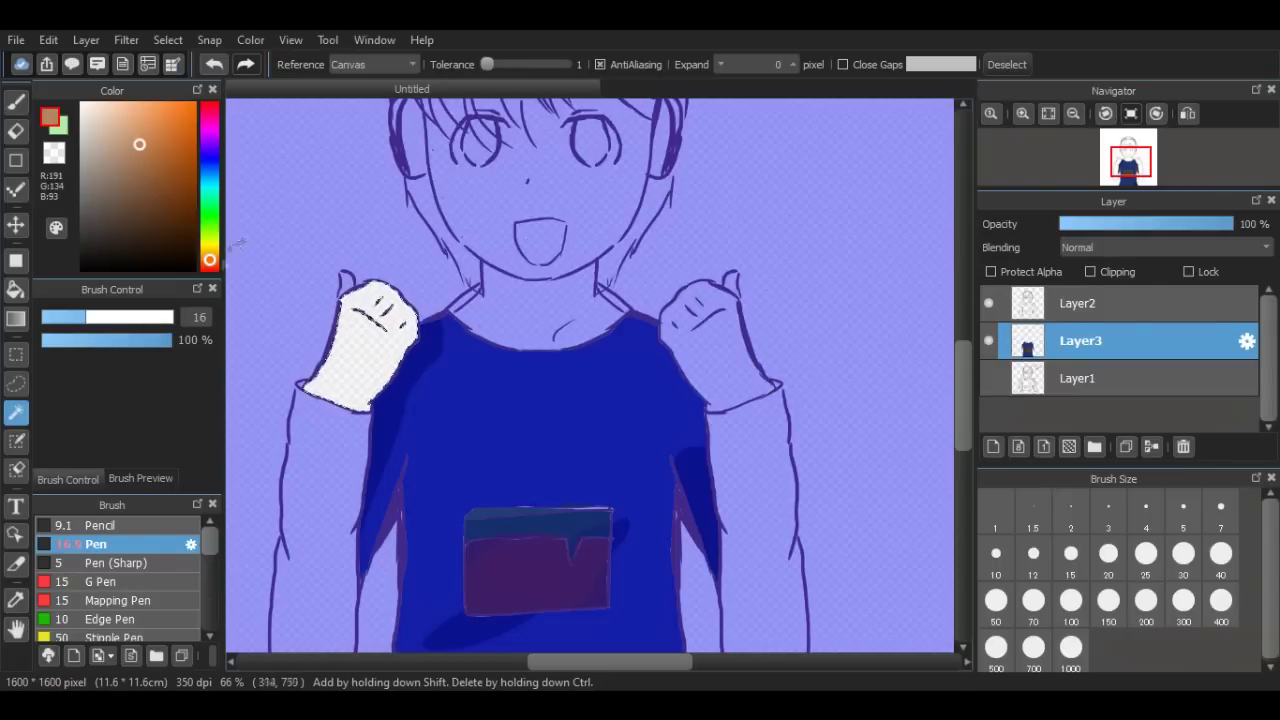
click(209, 257)
click(124, 103)
click(17, 100)
drag(130, 318, 174, 318)
mouse_move(378, 295)
mouse_down()
mouse_move(345, 350)
mouse_move(400, 415)
mouse_up()
Select the right fist and the neck in turn and fill both with the same skin tone R253 G210 B158.
click(16, 412)
click(720, 350)
click(16, 102)
mouse_move(692, 290)
mouse_down()
mouse_move(678, 379)
mouse_move(732, 400)
mouse_up()
click(16, 412)
click(492, 308)
click(16, 102)
drag(495, 275, 515, 342)
scroll(522, 335, up, 3)
click(15, 412)
click(496, 333)
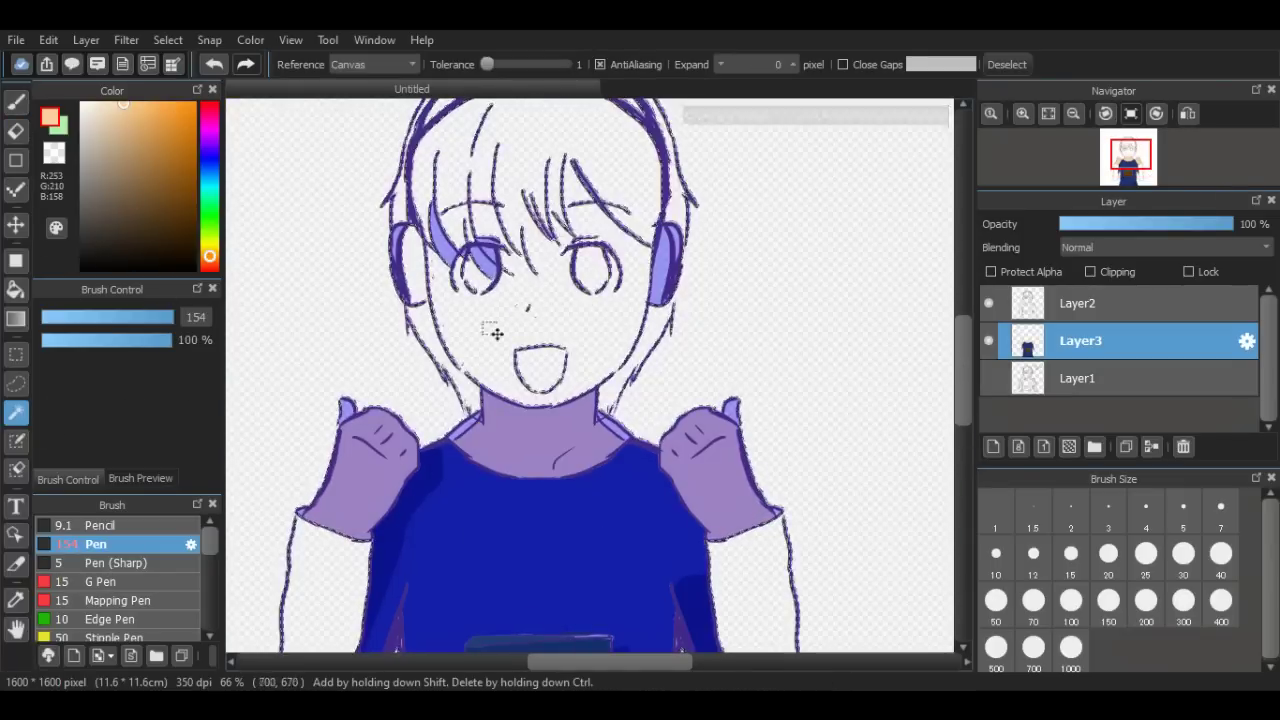
click(214, 65)
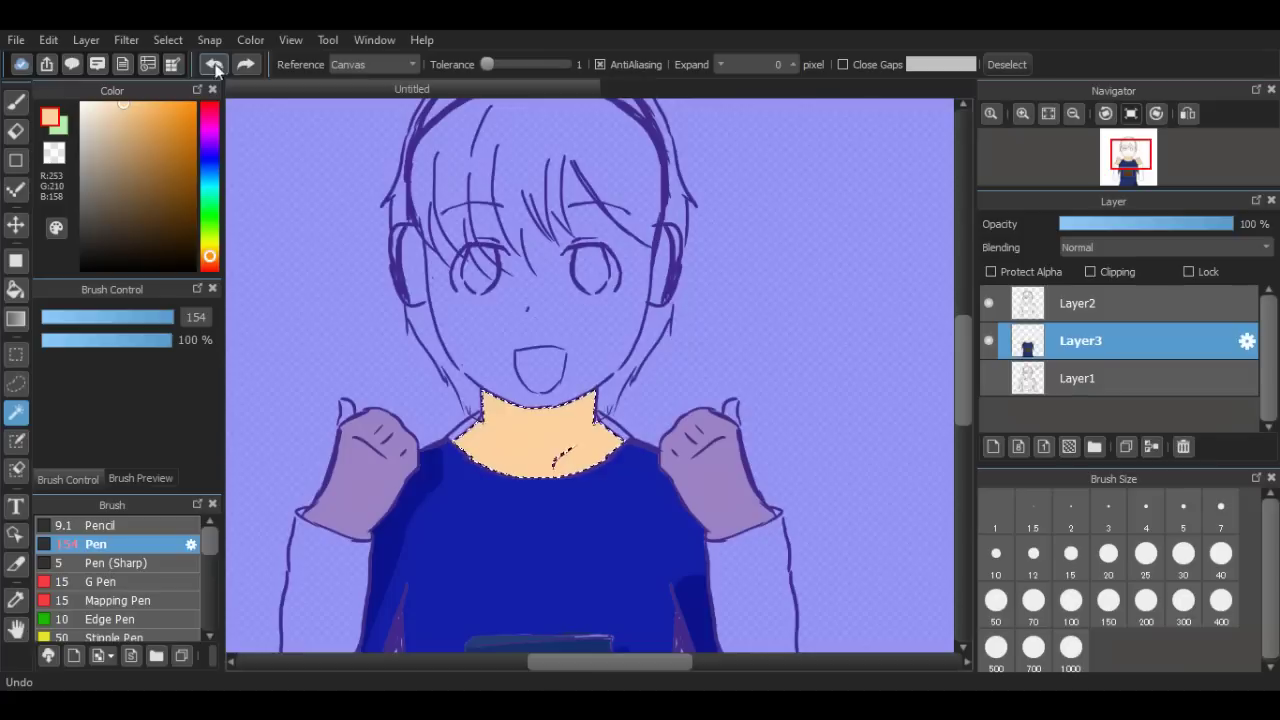
key(ctrl+z)
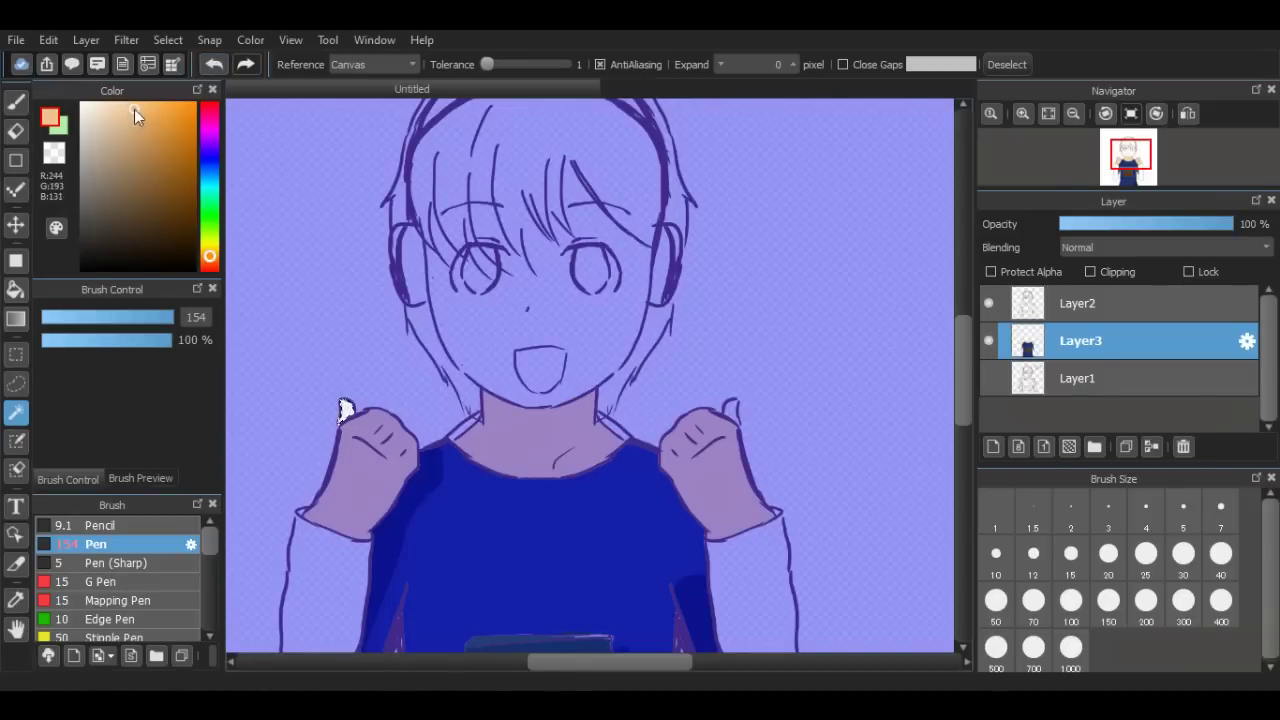
Fill both thumbs with the darker skin tone R227 G180 B121.
click(133, 120)
key(b)
click(20, 416)
click(733, 412)
click(16, 102)
click(733, 409)
Select the left fist and shade its knuckles and inner wrist edge with skin shadow R227 G180 B121.
click(16, 413)
click(368, 462)
click(16, 102)
mouse_move(370, 556)
mouse_down()
mouse_move(402, 531)
mouse_move(420, 490)
mouse_up()
click(320, 437)
click(213, 64)
Select the right fist and shade its inner wrist edge and fingers with the same skin shadow, undoing a stray stroke.
click(16, 413)
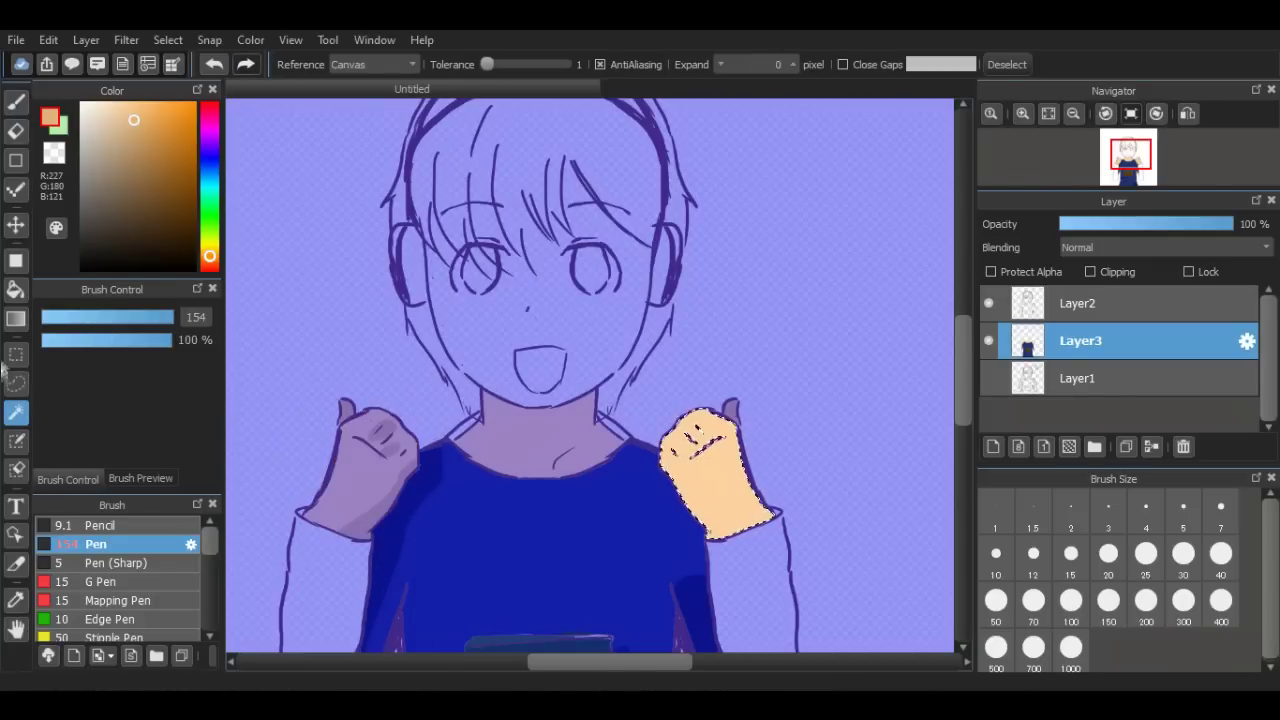
click(16, 102)
drag(705, 540, 668, 500)
click(683, 454)
click(213, 64)
drag(692, 434, 651, 443)
Shade the neck beneath the chin and along the collar with R227 G180 B121, undoing unwanted strokes.
drag(962, 388, 962, 418)
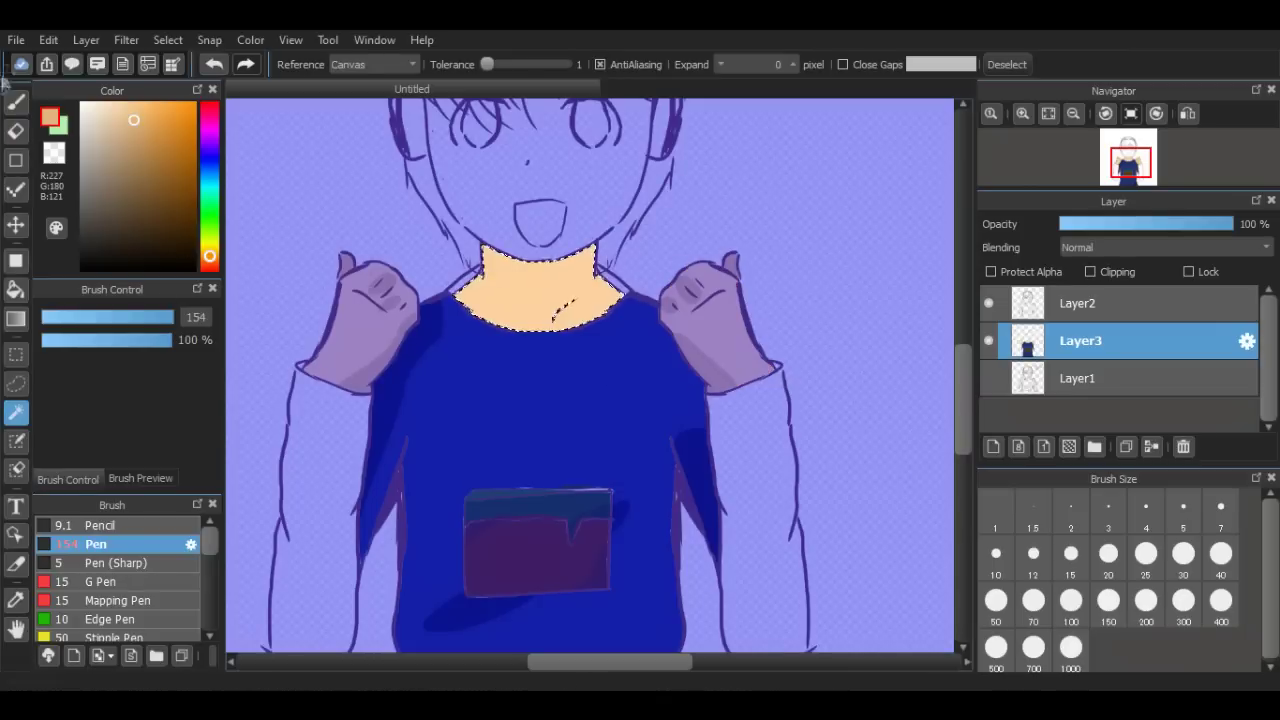
key(b)
mouse_move(489, 256)
mouse_down()
mouse_move(530, 260)
mouse_move(488, 288)
mouse_move(574, 256)
mouse_up()
click(214, 64)
click(246, 64)
click(218, 64)
click(218, 64)
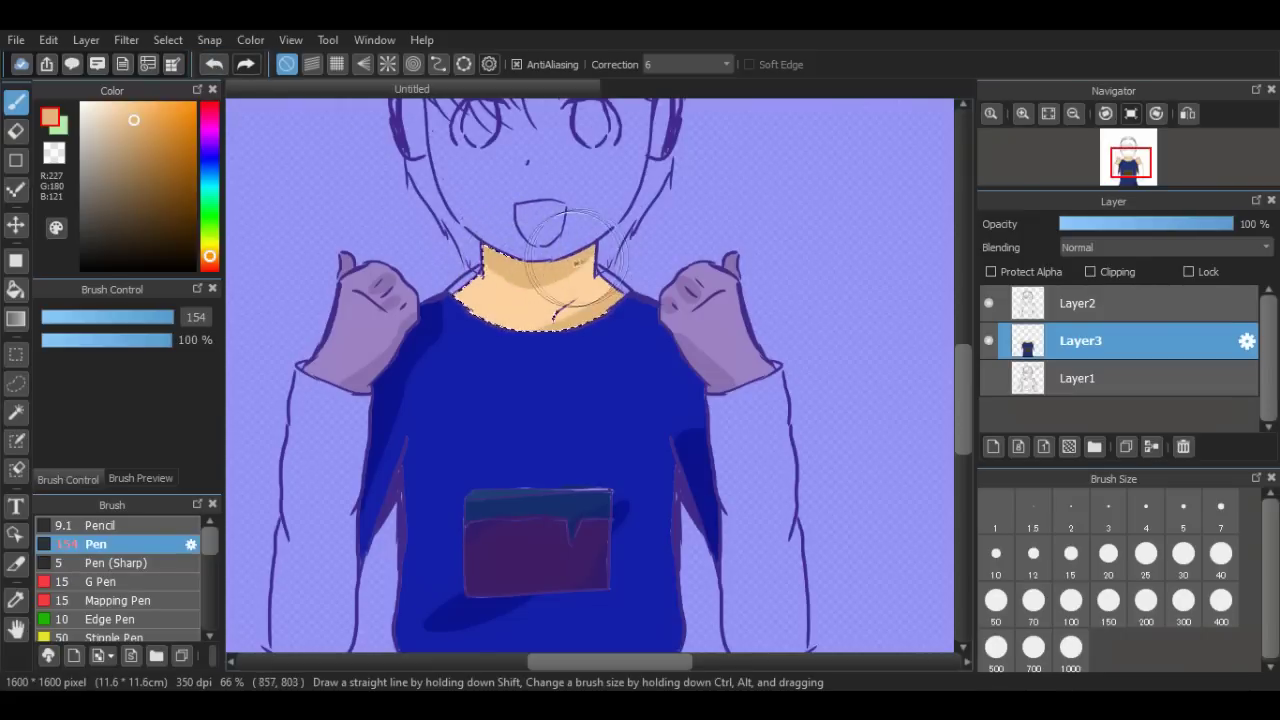
Pick the shirt's blue R31 G51 B117 and try to select the right sleeve with the Magic Wand.
mouse_move(964, 371)
mouse_down()
mouse_move(964, 327)
mouse_move(964, 408)
mouse_up()
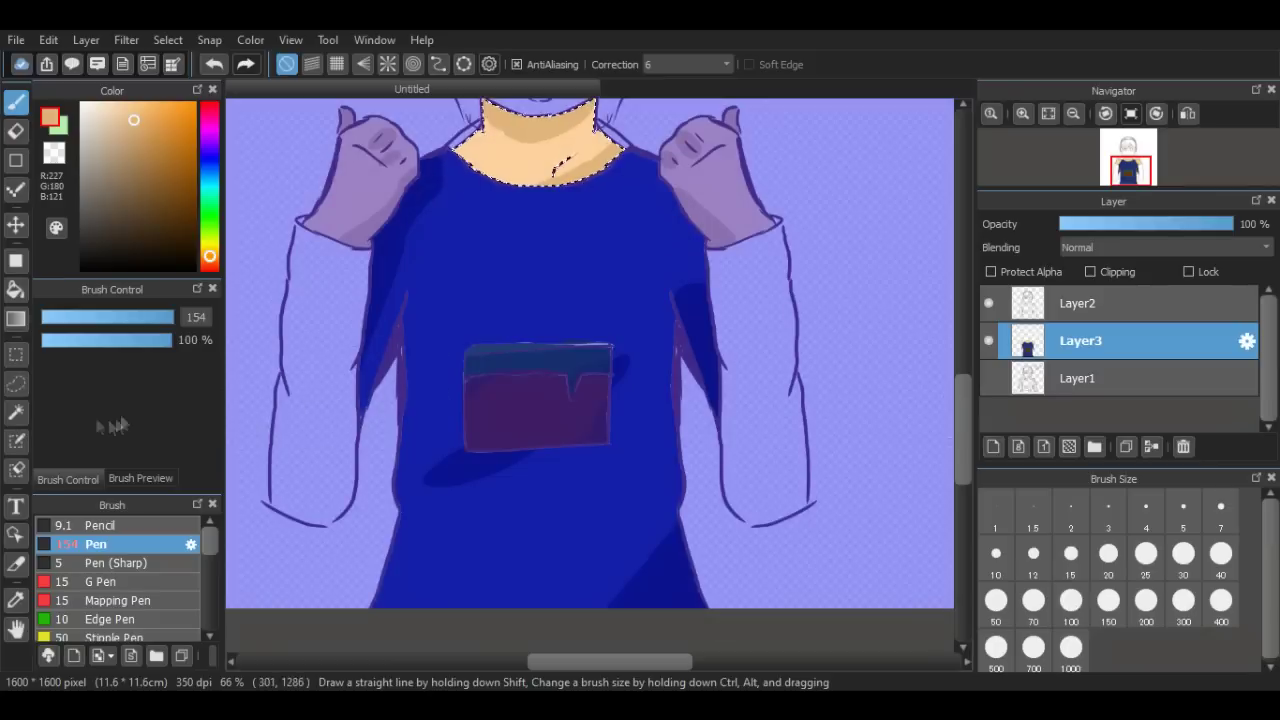
click(16, 412)
click(500, 310)
alt+click(600, 266)
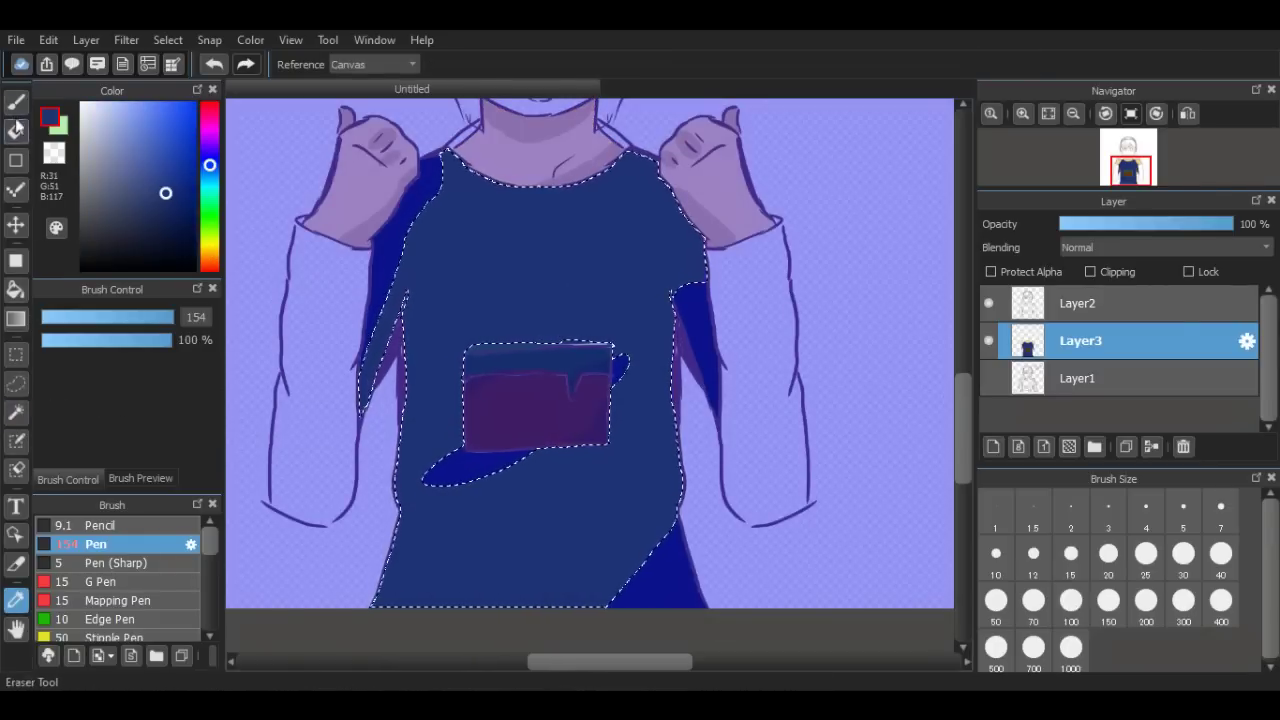
click(761, 366)
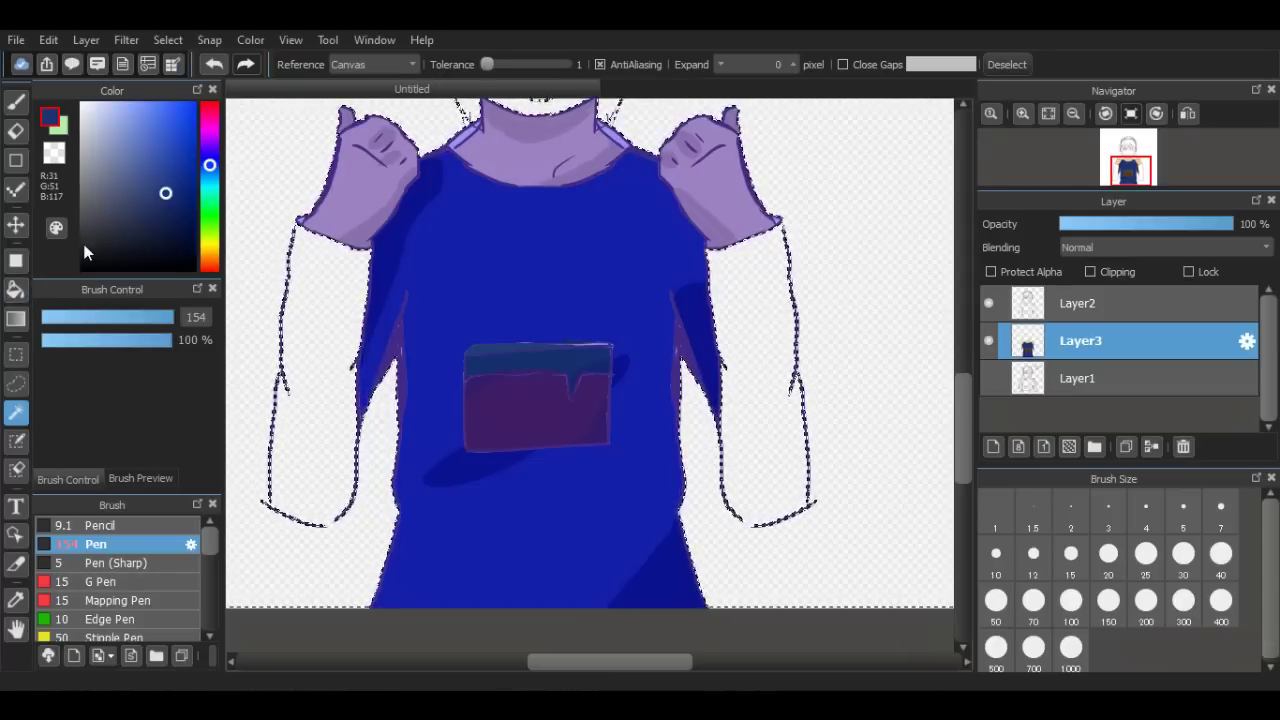
Close the gaps at the lower ends of the sleeve outlines with shirt blue, using the Pen at size 20.
click(16, 102)
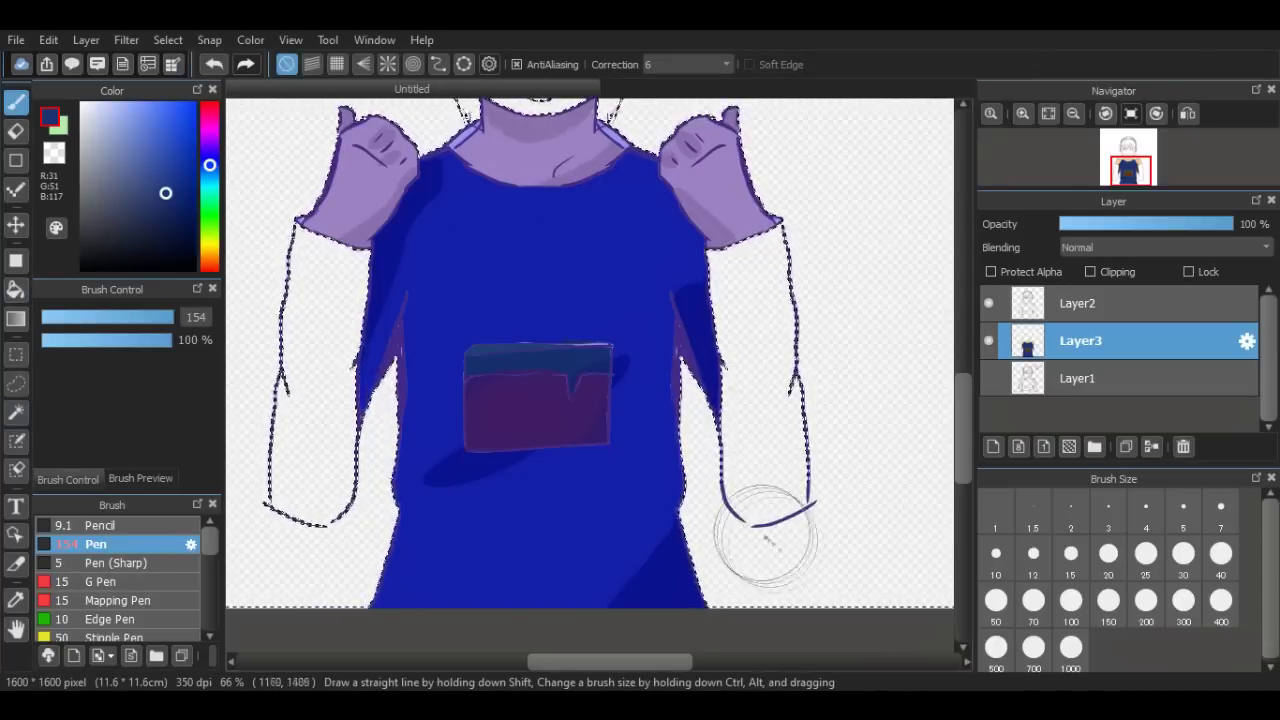
scroll(768, 540, up, 1)
click(820, 587)
key(ctrl+z)
click(96, 317)
drag(842, 598, 822, 587)
drag(914, 559, 913, 571)
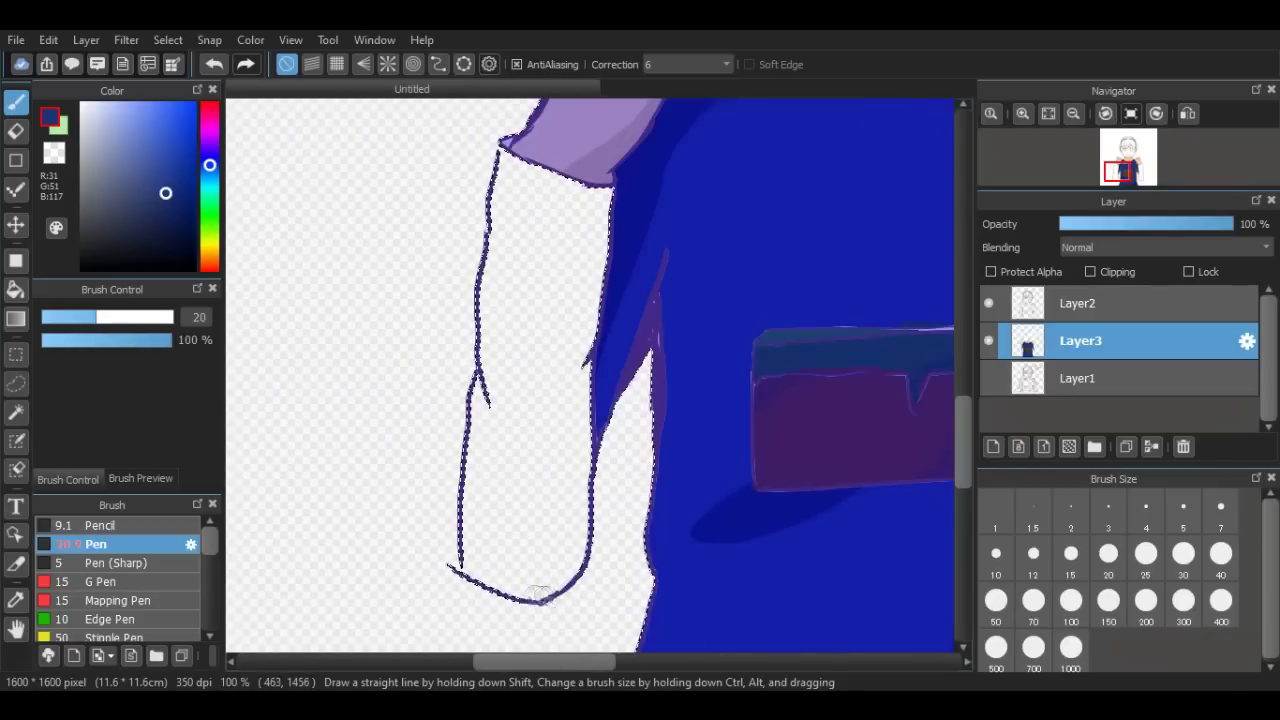
Try again to select the left sleeve with the Magic Wand and inspect the selected area with the Select Pen.
click(16, 412)
click(543, 346)
click(106, 543)
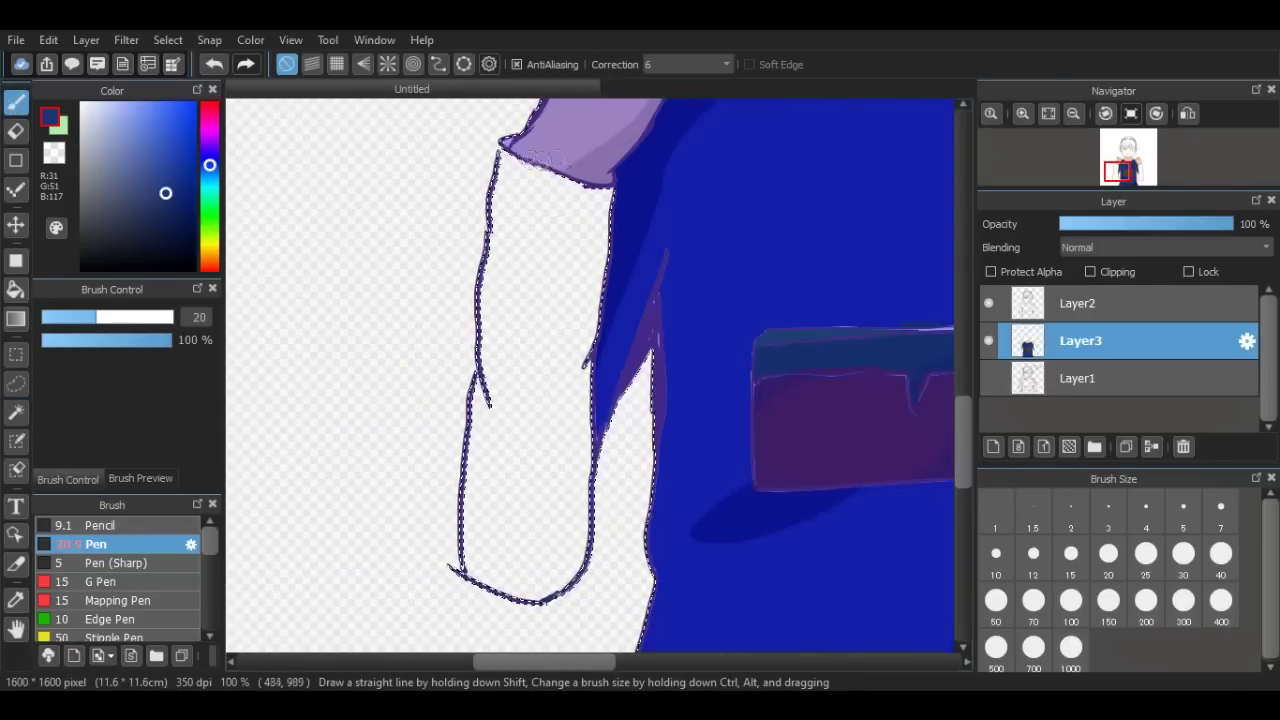
click(18, 443)
click(16, 412)
click(540, 320)
click(18, 443)
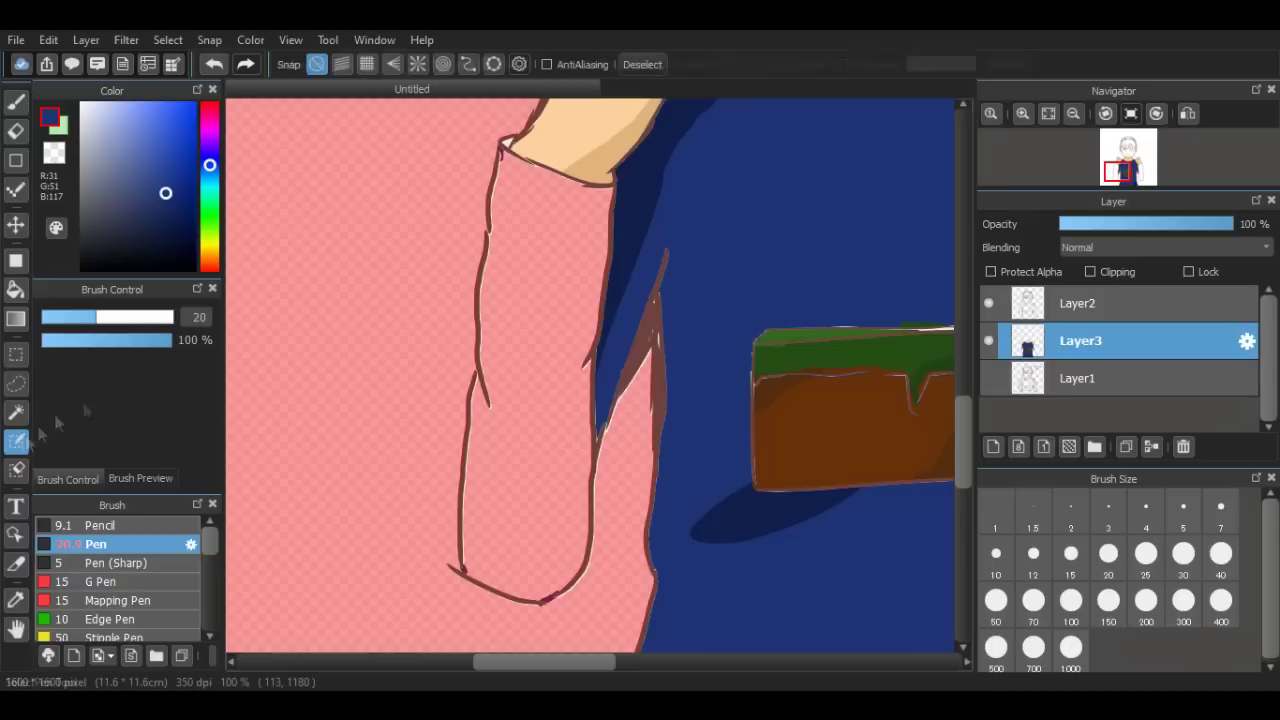
Erase the unwanted selection around the figure with the Select Eraser at size 332.
scroll(860, 410, down, 2)
drag(963, 395, 963, 360)
scroll(780, 390, down, 1)
click(17, 470)
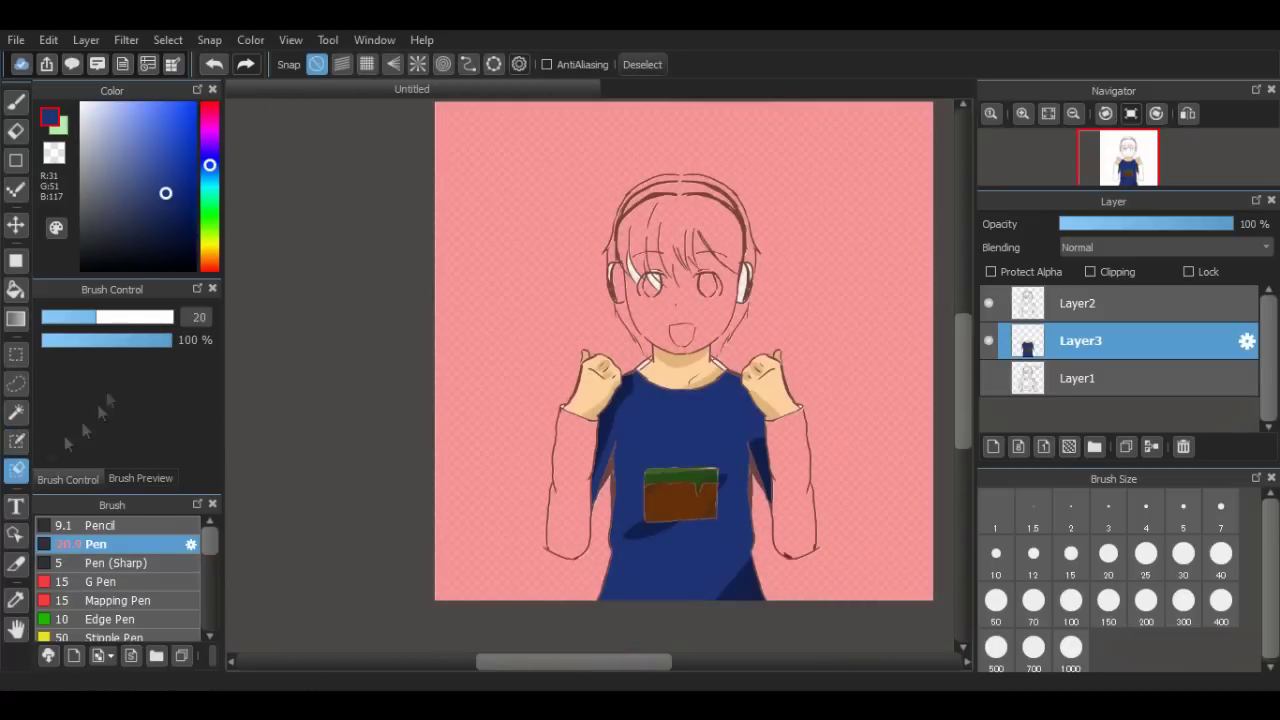
mouse_move(478, 140)
mouse_down()
mouse_move(540, 180)
mouse_move(500, 280)
mouse_move(760, 200)
mouse_move(884, 272)
mouse_move(857, 277)
mouse_move(860, 516)
mouse_move(776, 476)
mouse_move(500, 571)
mouse_move(420, 445)
mouse_move(457, 396)
mouse_move(566, 585)
mouse_up()
drag(900, 462, 648, 554)
Select the inside of the left sleeve and fill it with shirt blue R31 G51 B117.
scroll(534, 457, up, 2)
drag(964, 354, 966, 394)
click(16, 413)
click(555, 370)
click(16, 600)
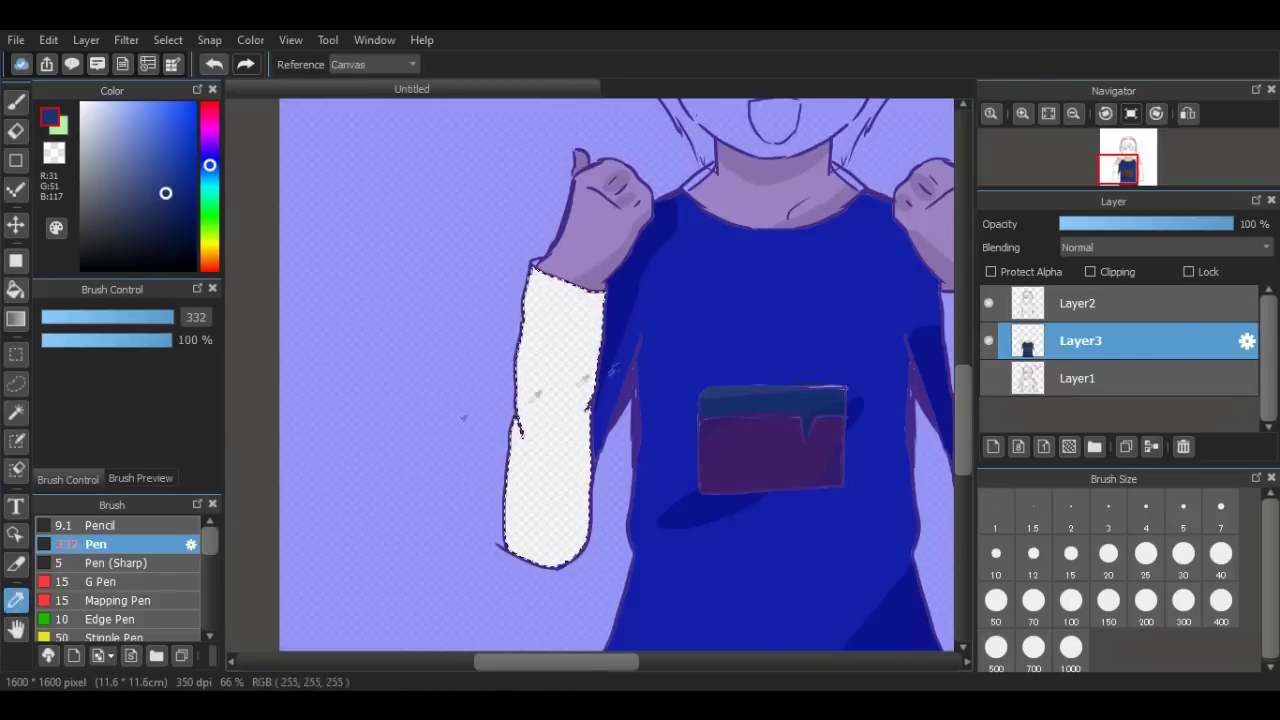
click(12, 104)
mouse_move(480, 270)
mouse_down()
mouse_move(608, 277)
mouse_move(612, 466)
mouse_move(592, 560)
mouse_up()
Try to select the right sleeve and paint it shirt blue, then undo the stroke.
mouse_move(585, 662)
mouse_down()
mouse_move(628, 663)
mouse_move(611, 662)
mouse_up()
click(16, 413)
click(868, 400)
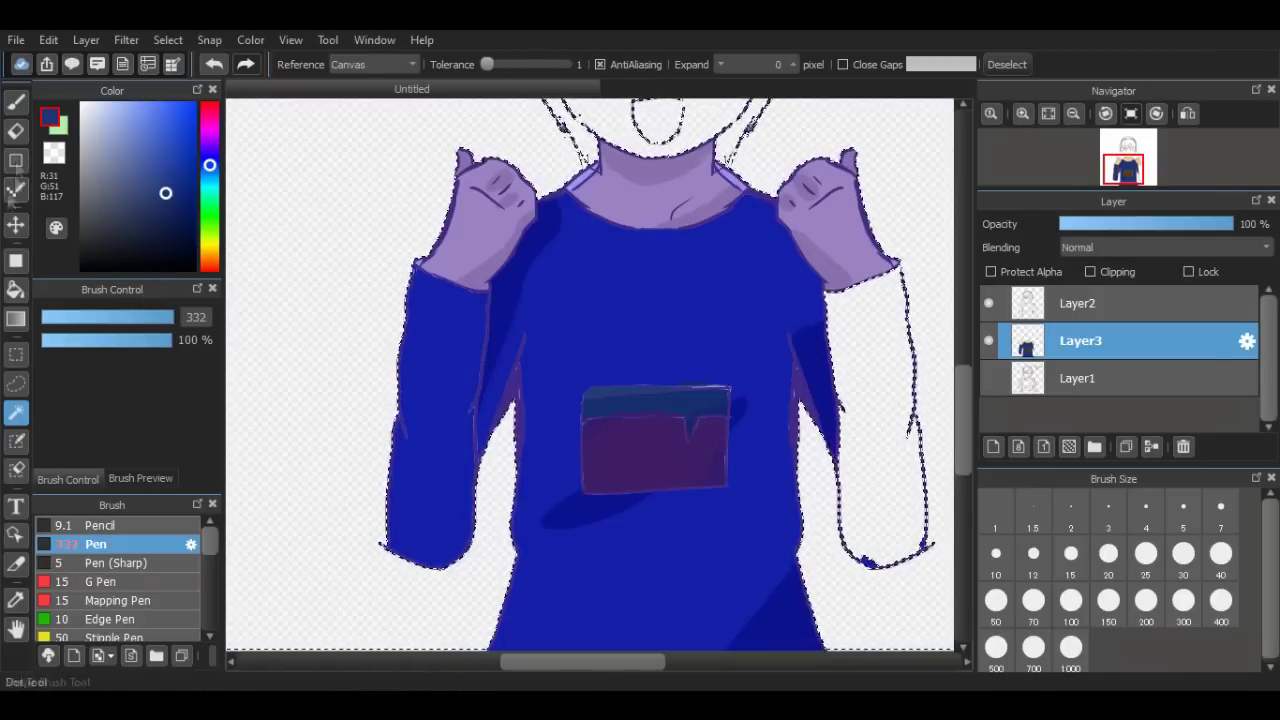
click(16, 104)
click(892, 272)
click(214, 66)
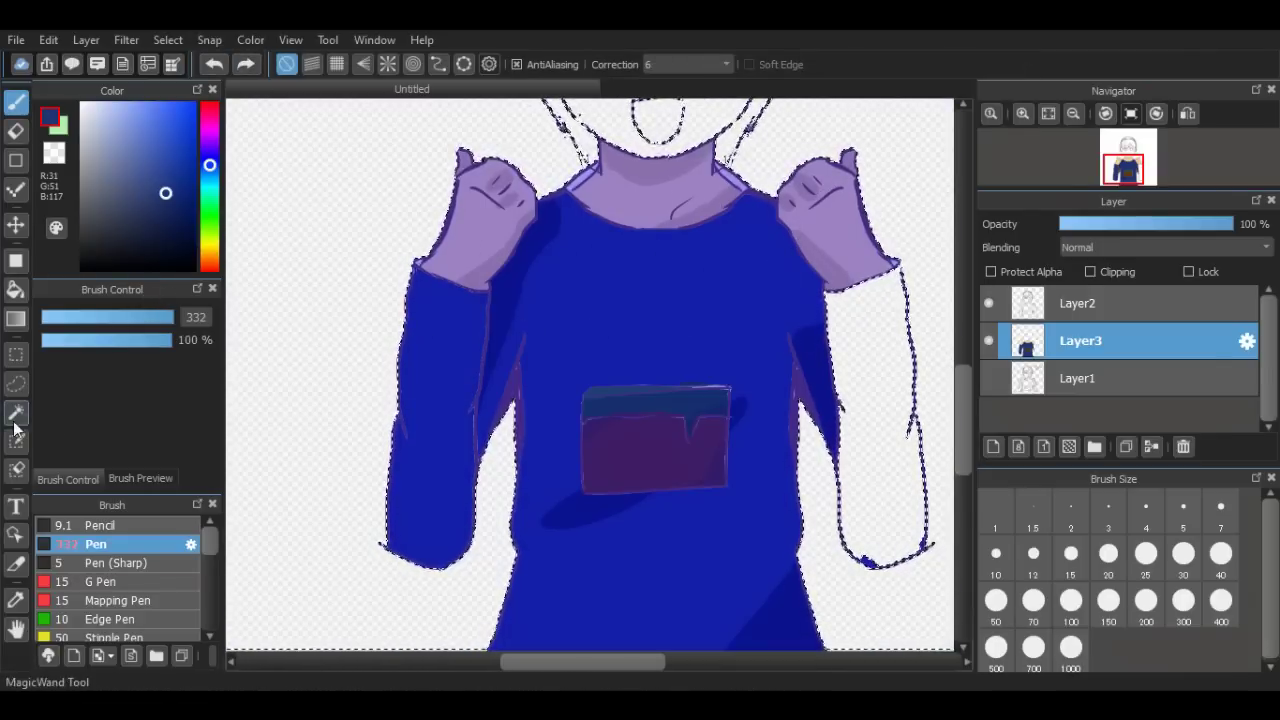
Close the remaining gaps in the right sleeve's outline with shirt blue, using the Pen at size 24.
click(108, 318)
scroll(665, 596, down, 1)
drag(642, 662, 686, 662)
scroll(694, 400, up, 3)
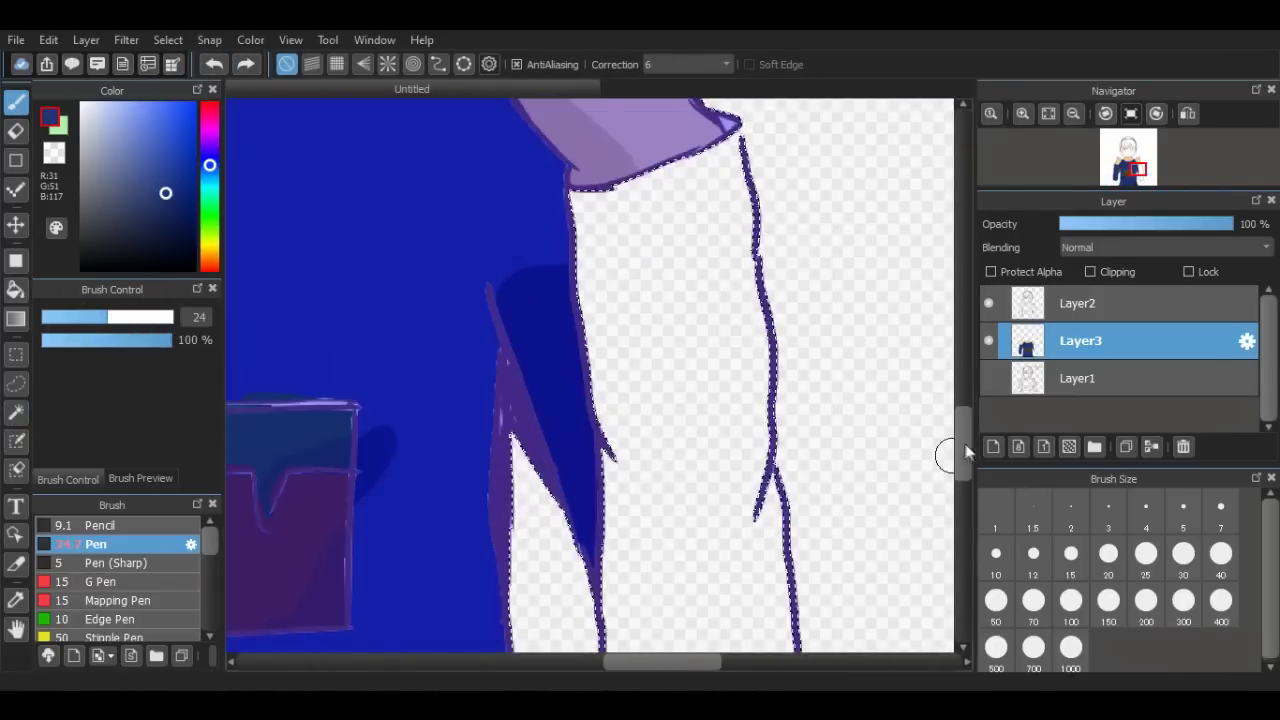
drag(962, 454, 962, 433)
drag(733, 307, 737, 294)
drag(962, 412, 962, 459)
scroll(589, 433, down, 2)
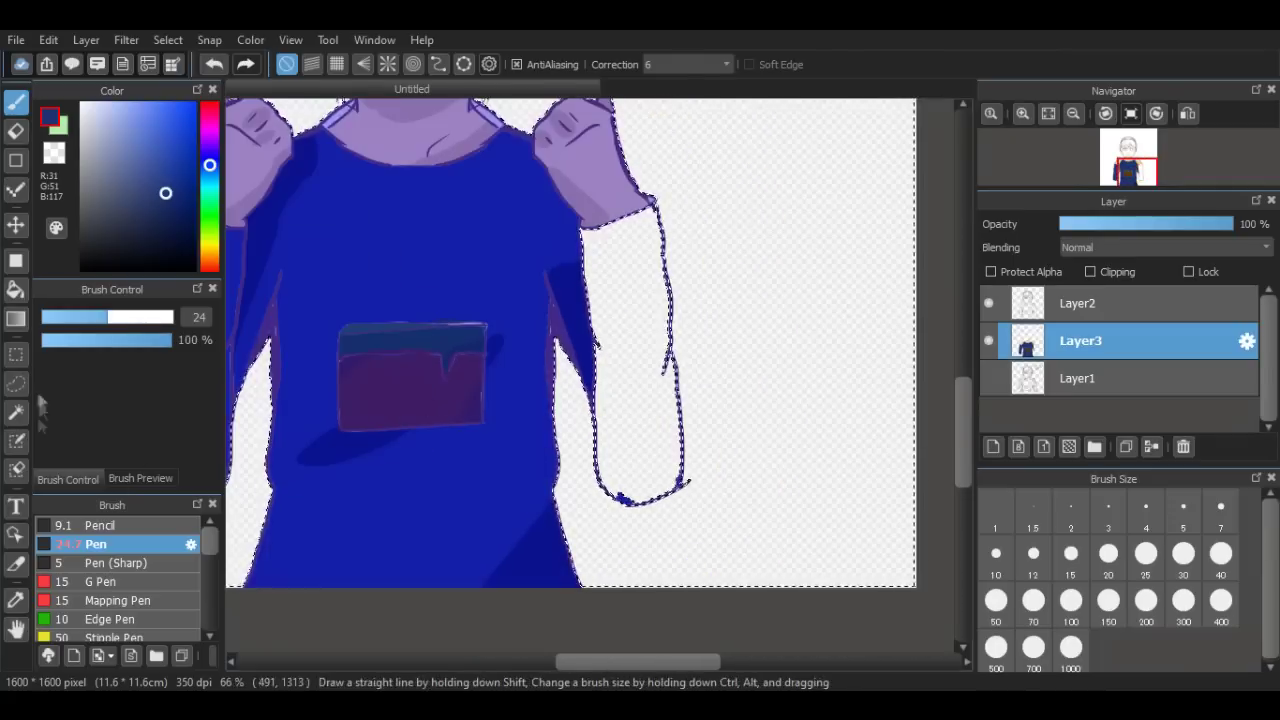
Select the right sleeve, fill it with shirt blue, and shade its lower end with navy R18 G31 B74 at size 312.
click(16, 413)
click(462, 321)
click(632, 385)
click(16, 102)
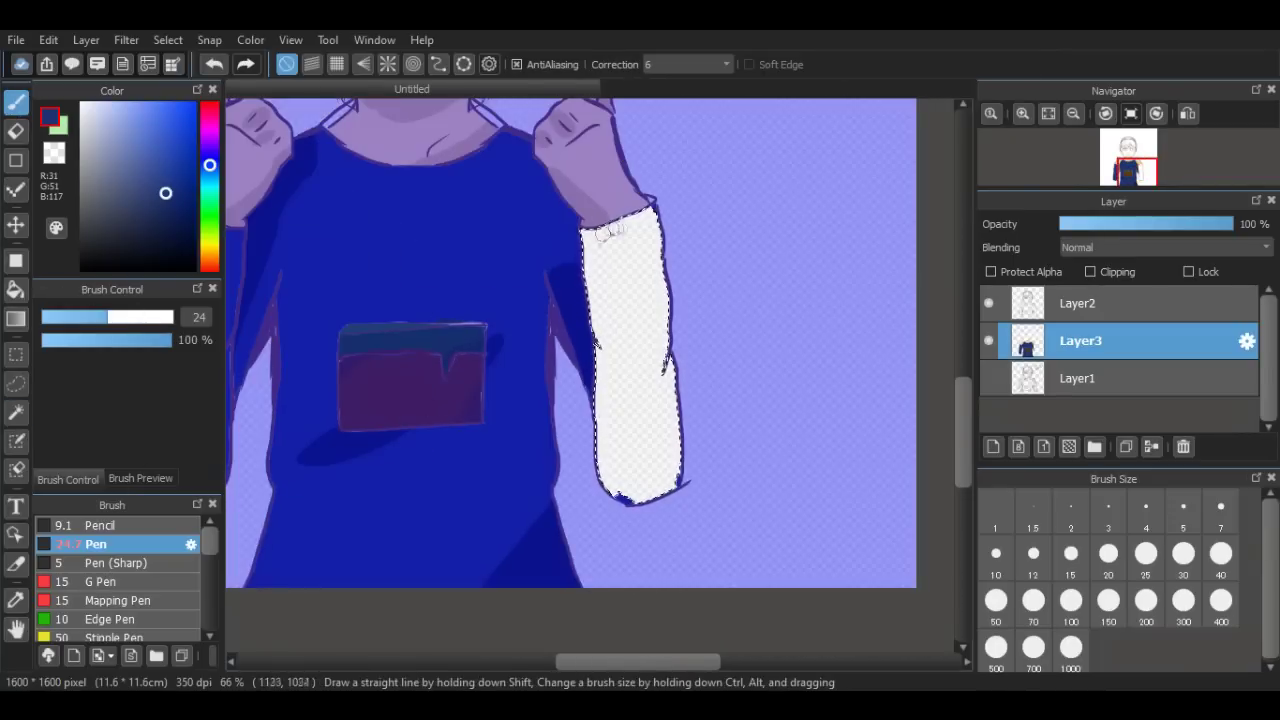
click(171, 317)
drag(645, 230, 568, 261)
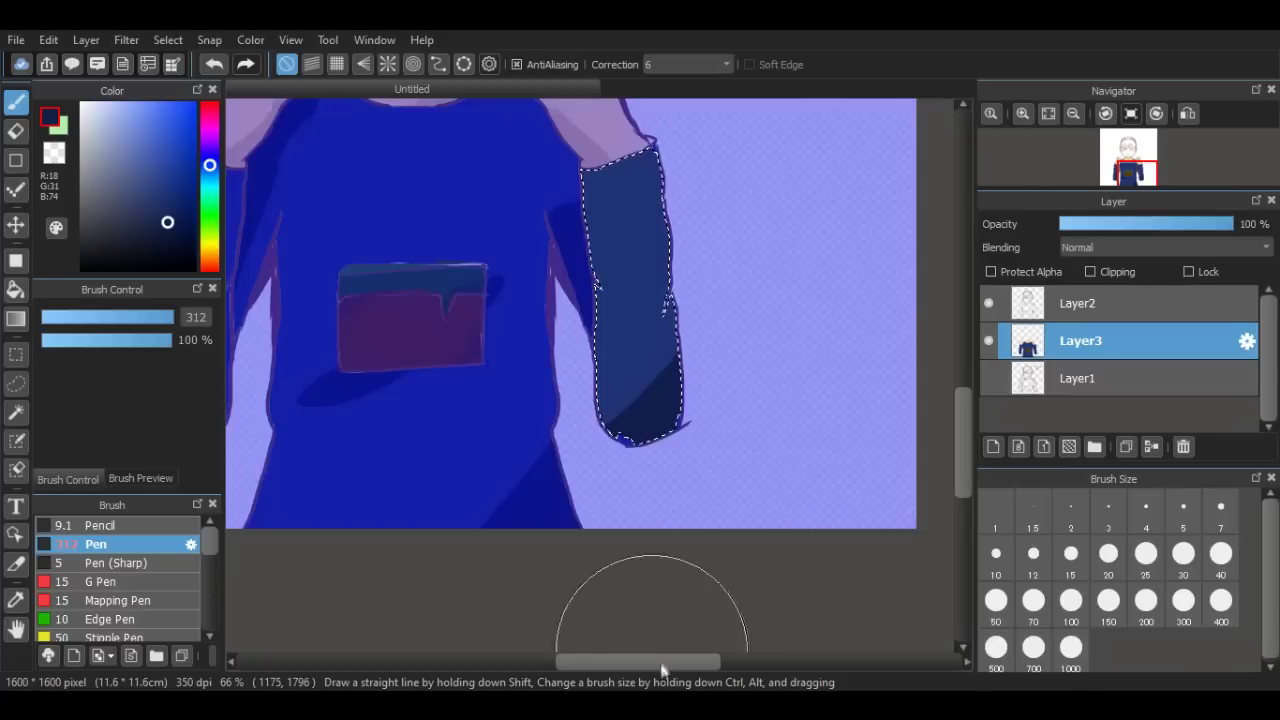
Select the left sleeve and shade its lower end with the same navy R18 G31 B74.
drag(656, 662, 590, 664)
click(16, 412)
click(472, 350)
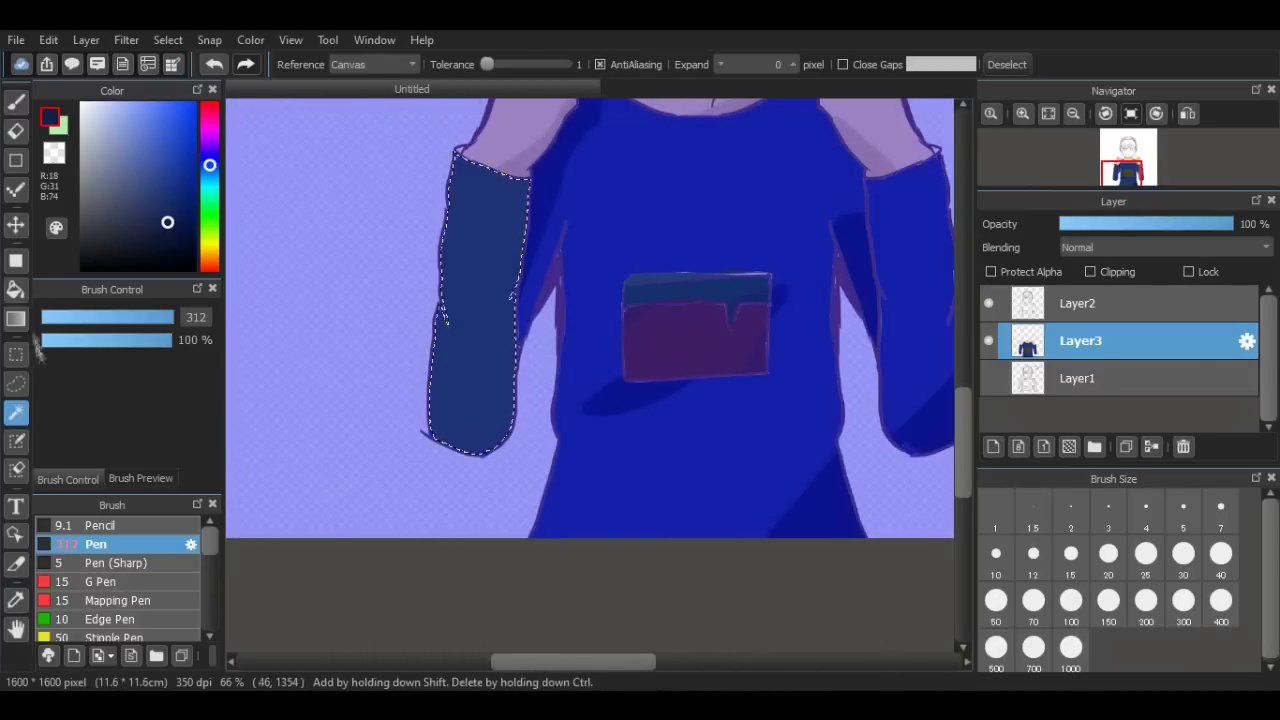
click(16, 102)
drag(445, 500, 580, 438)
Clear the remaining selection on the left sleeve with the Select Eraser at size 312.
drag(963, 427, 963, 383)
key(ctrl+minus)
key(ctrl+minus)
click(990, 378)
click(990, 378)
click(16, 131)
click(16, 470)
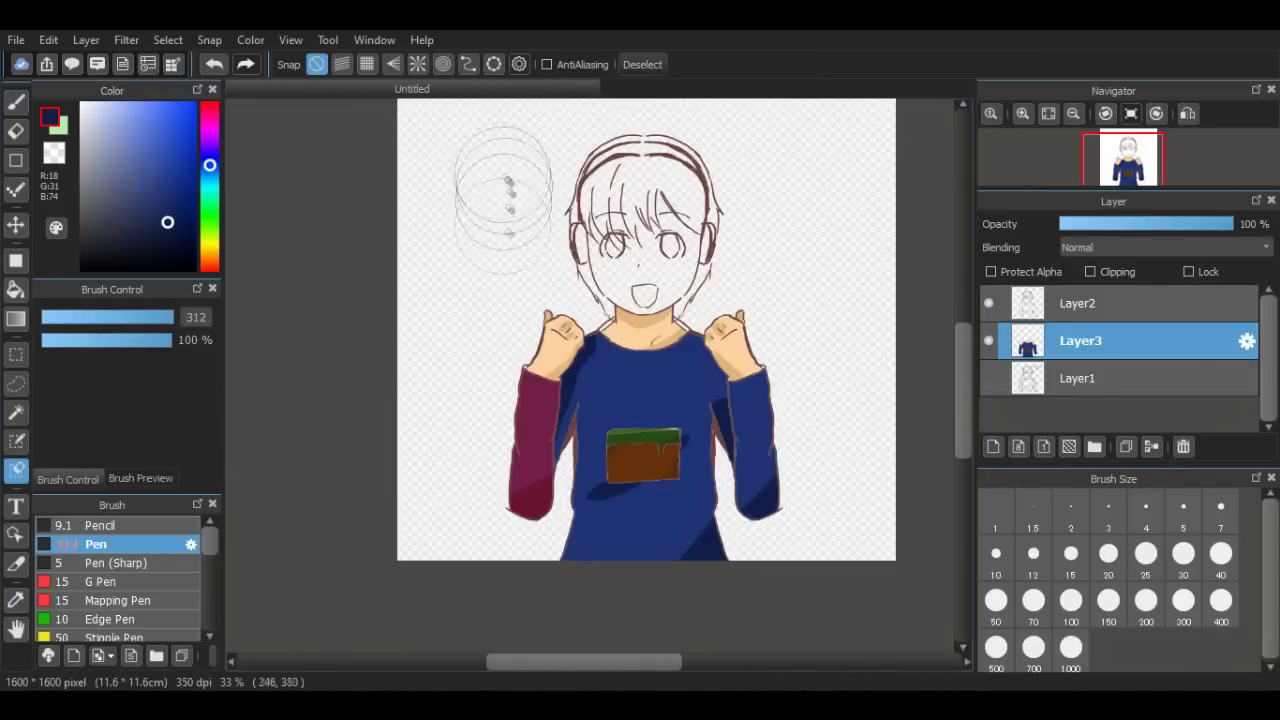
Cover the whole face up to the fringe with a selection using the Select Pen at size 312.
drag(641, 667, 655, 667)
scroll(668, 468, up, 3)
key(ctrl+plus)
key(ctrl+plus)
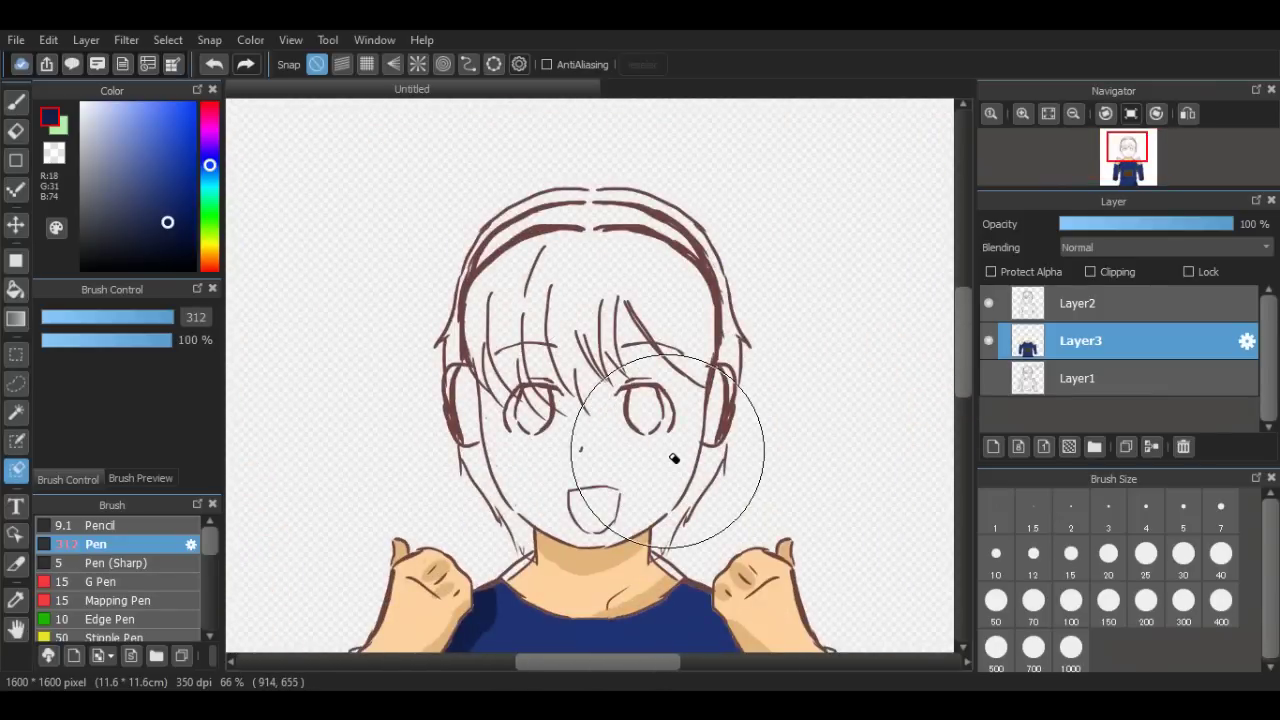
key(ctrl+plus)
click(16, 441)
mouse_move(505, 496)
mouse_down()
mouse_move(560, 432)
mouse_move(516, 246)
mouse_up()
mouse_move(470, 465)
mouse_down()
mouse_move(600, 540)
mouse_move(720, 520)
mouse_move(690, 330)
mouse_move(630, 300)
mouse_up()
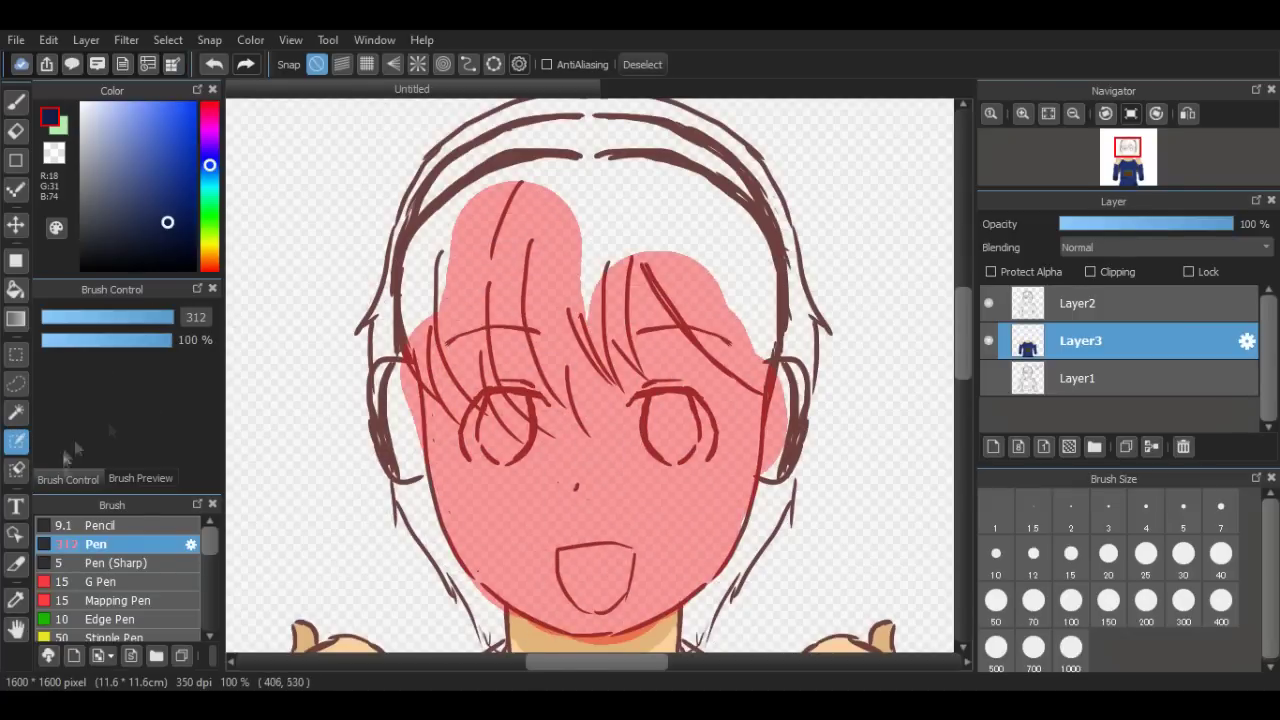
Trim the face selection along the fringe and beyond the facial outline with the Select Eraser at sizes 23 and 130.
click(16, 470)
drag(455, 250, 461, 226)
click(216, 67)
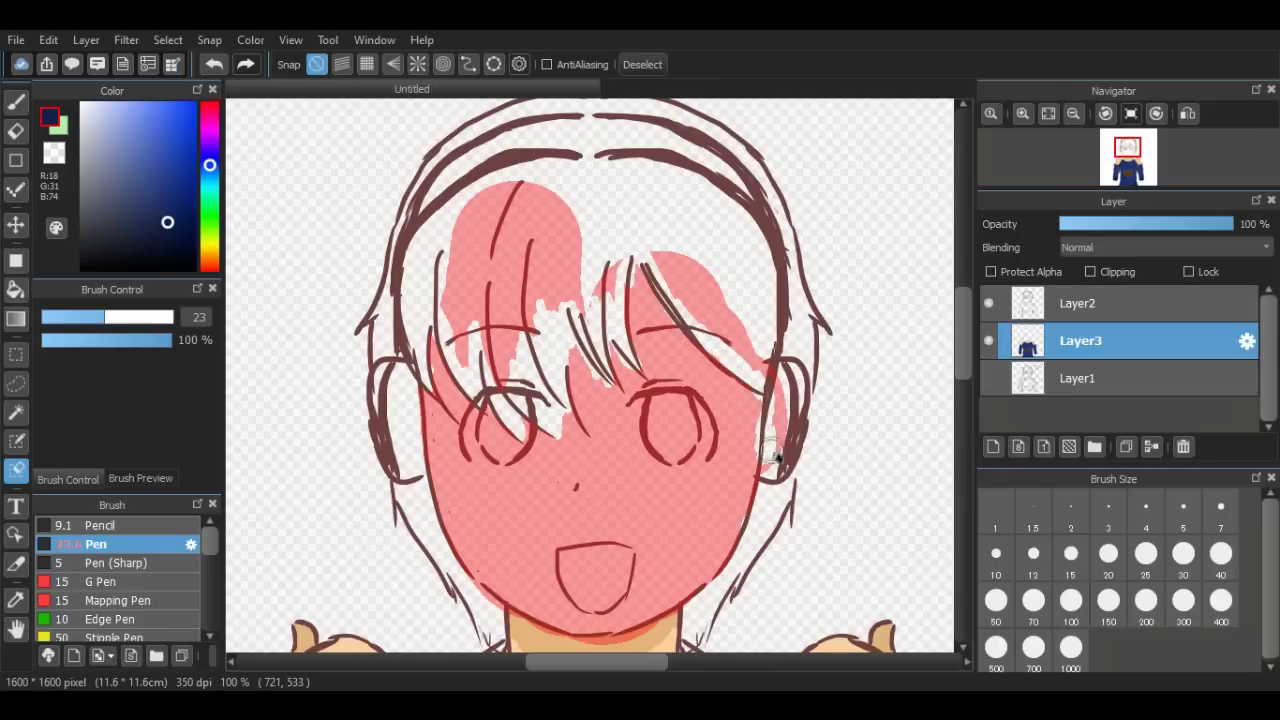
click(170, 317)
mouse_move(507, 196)
mouse_down()
mouse_move(468, 349)
mouse_move(623, 223)
mouse_move(779, 363)
mouse_up()
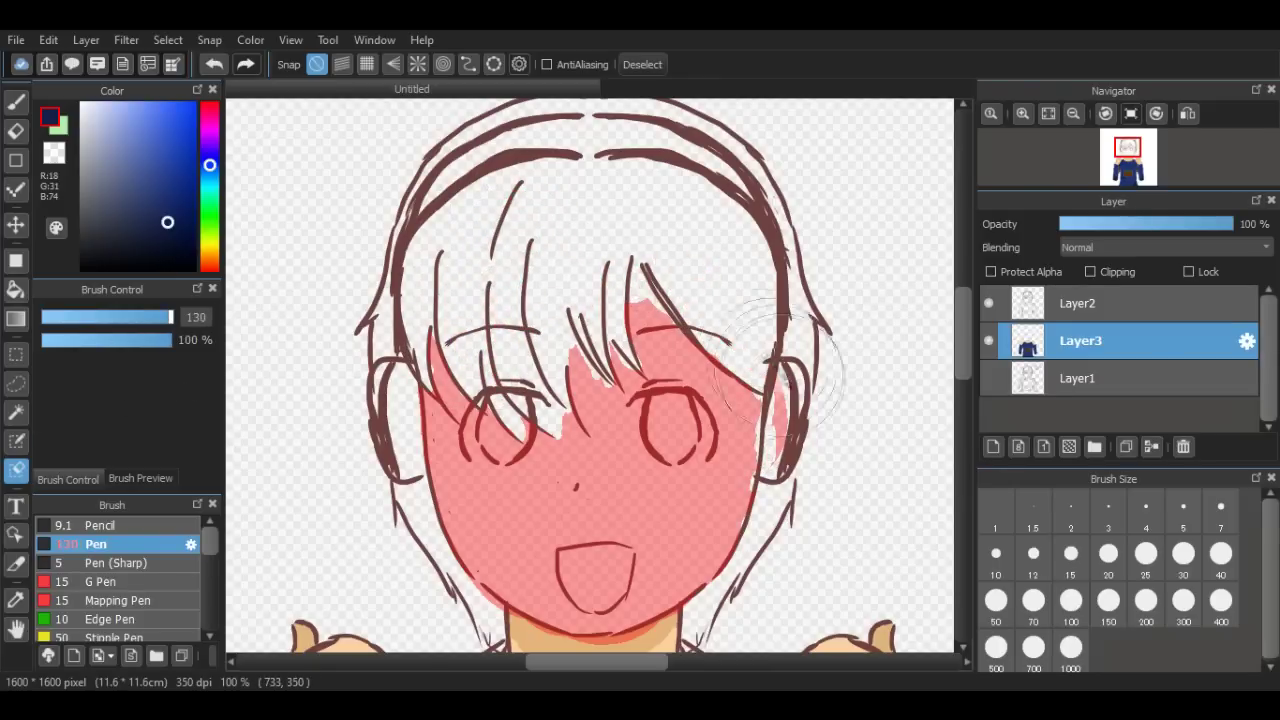
scroll(870, 382, down, 5)
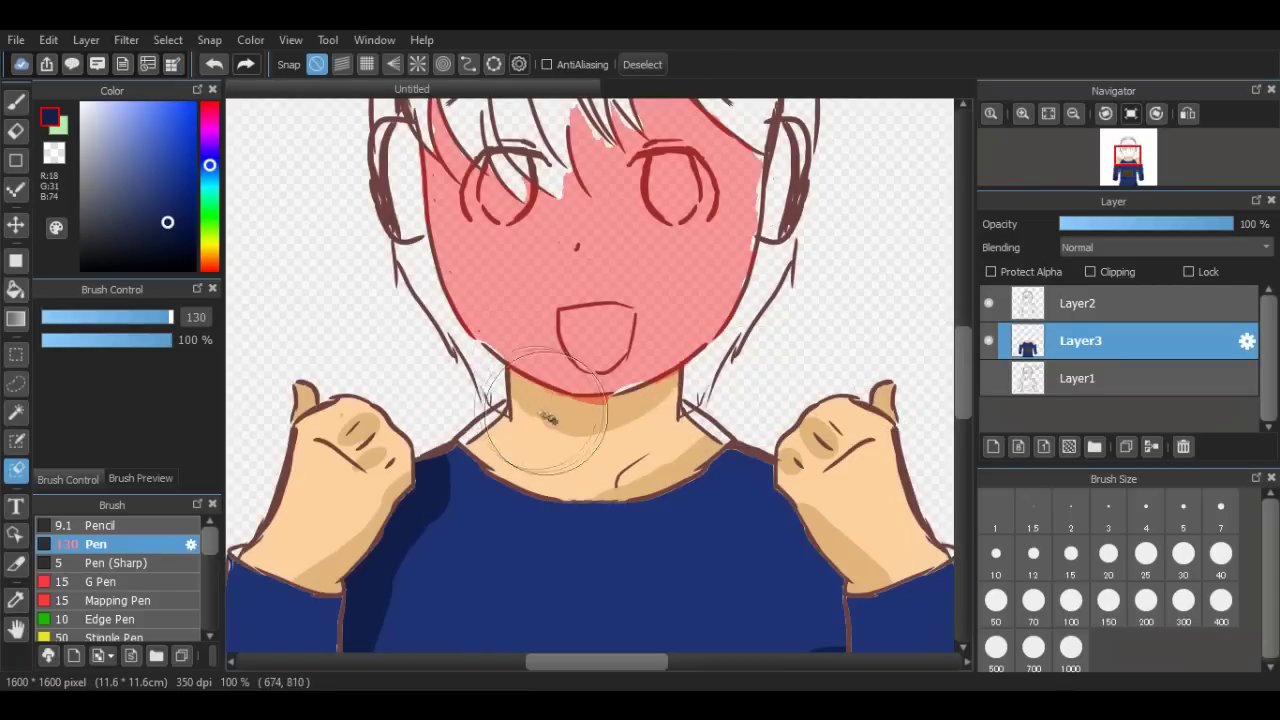
Refine the face selection's edges along the chin, cheeks and fringe tips with the Select Pen at size 29.
click(16, 441)
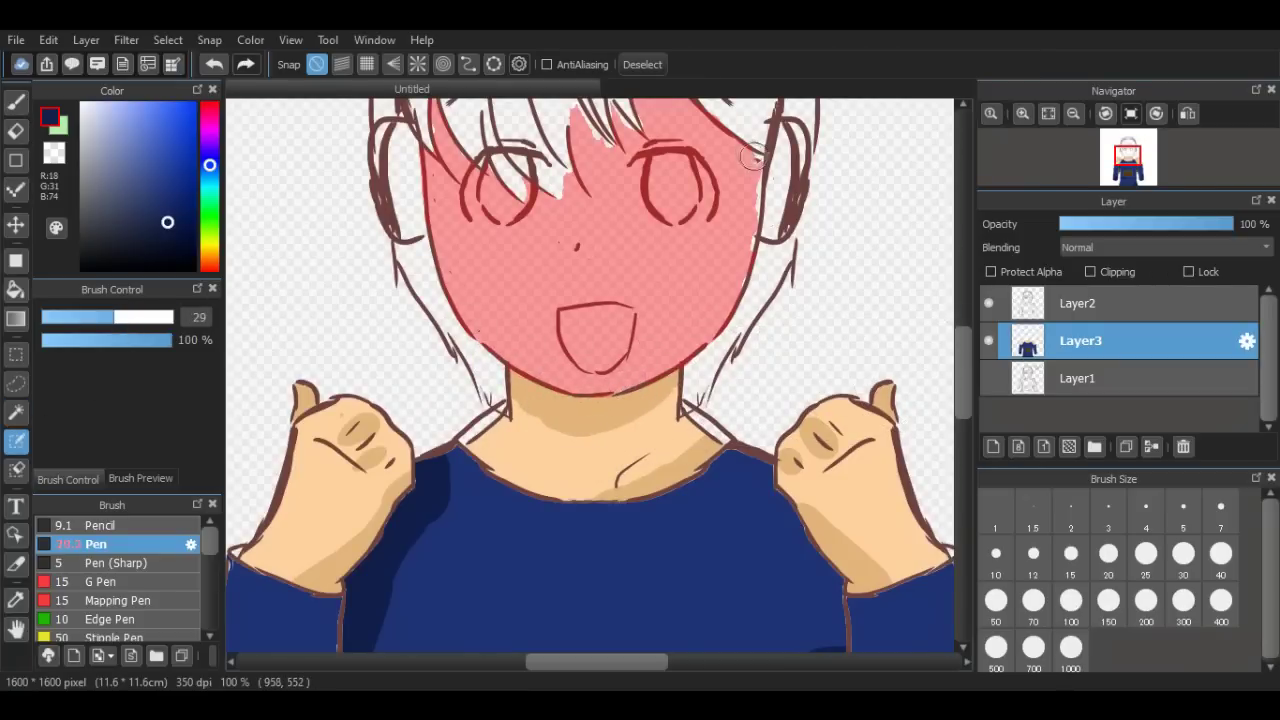
scroll(570, 278, up, 2)
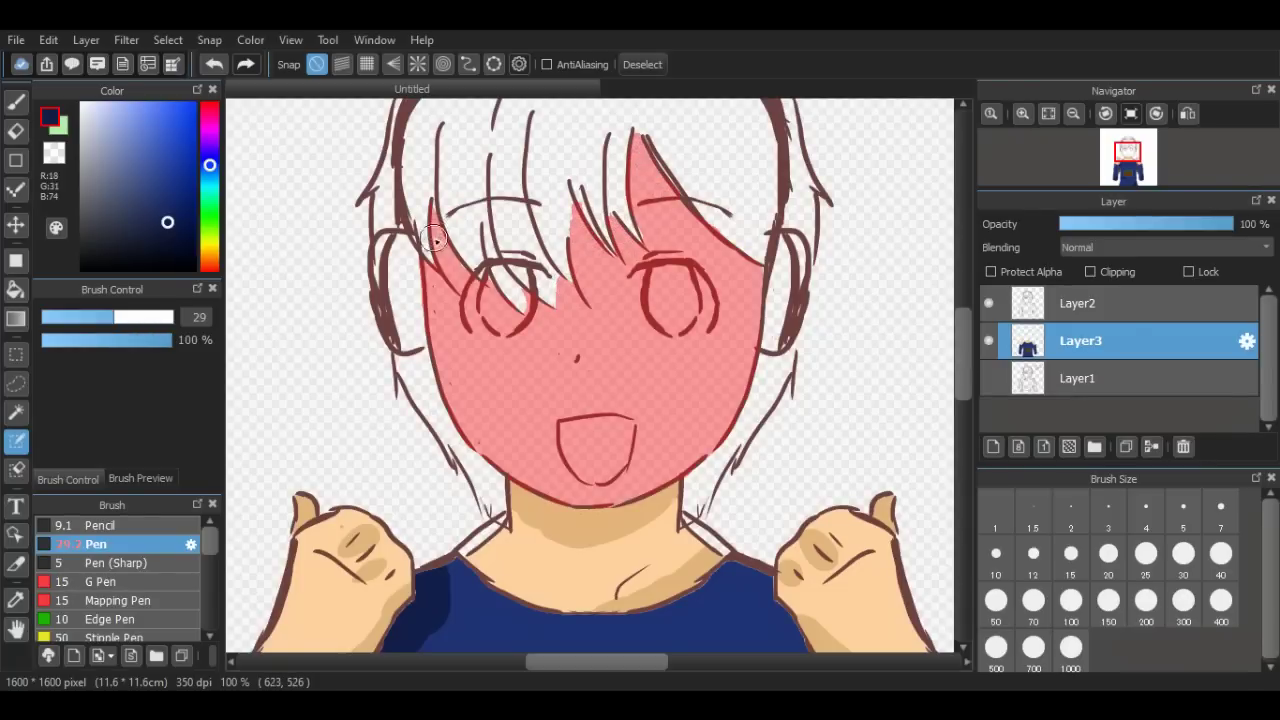
drag(966, 340, 966, 336)
Sample skin colour R253 G210 B158 from the hand and remove both eyes from the face selection with the Select Eraser.
click(16, 600)
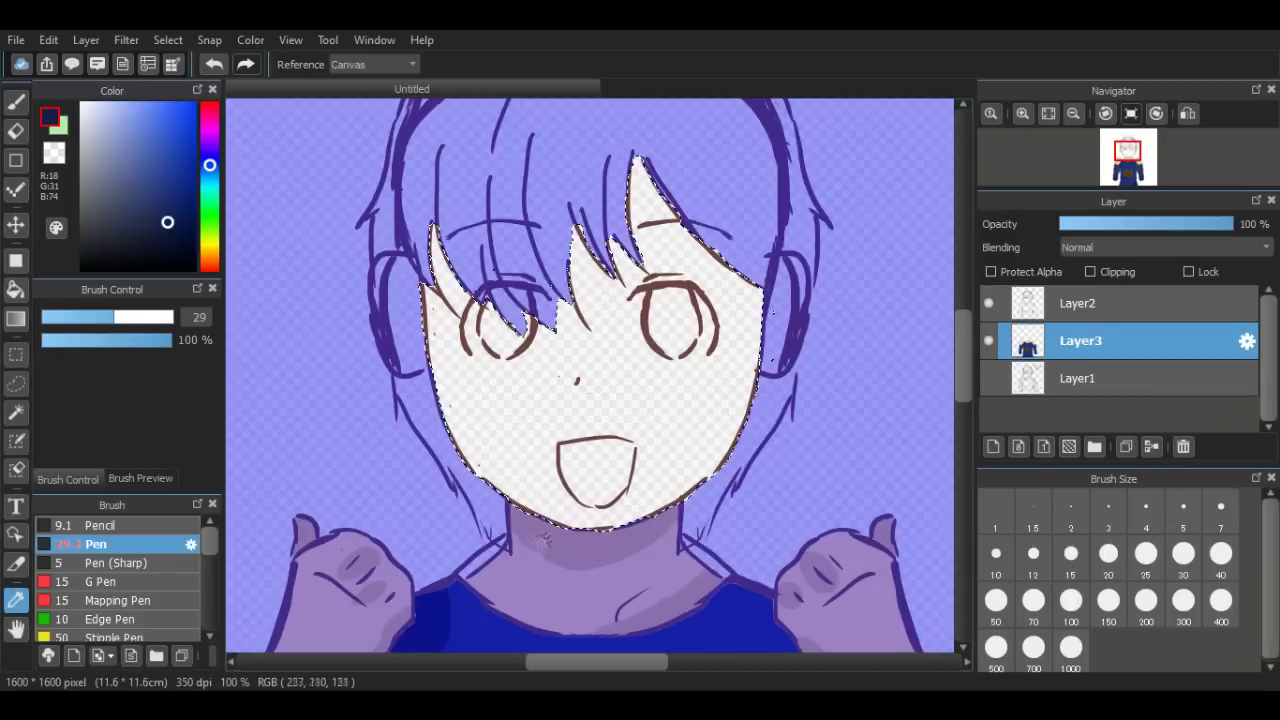
click(338, 590)
click(16, 102)
drag(122, 322, 172, 318)
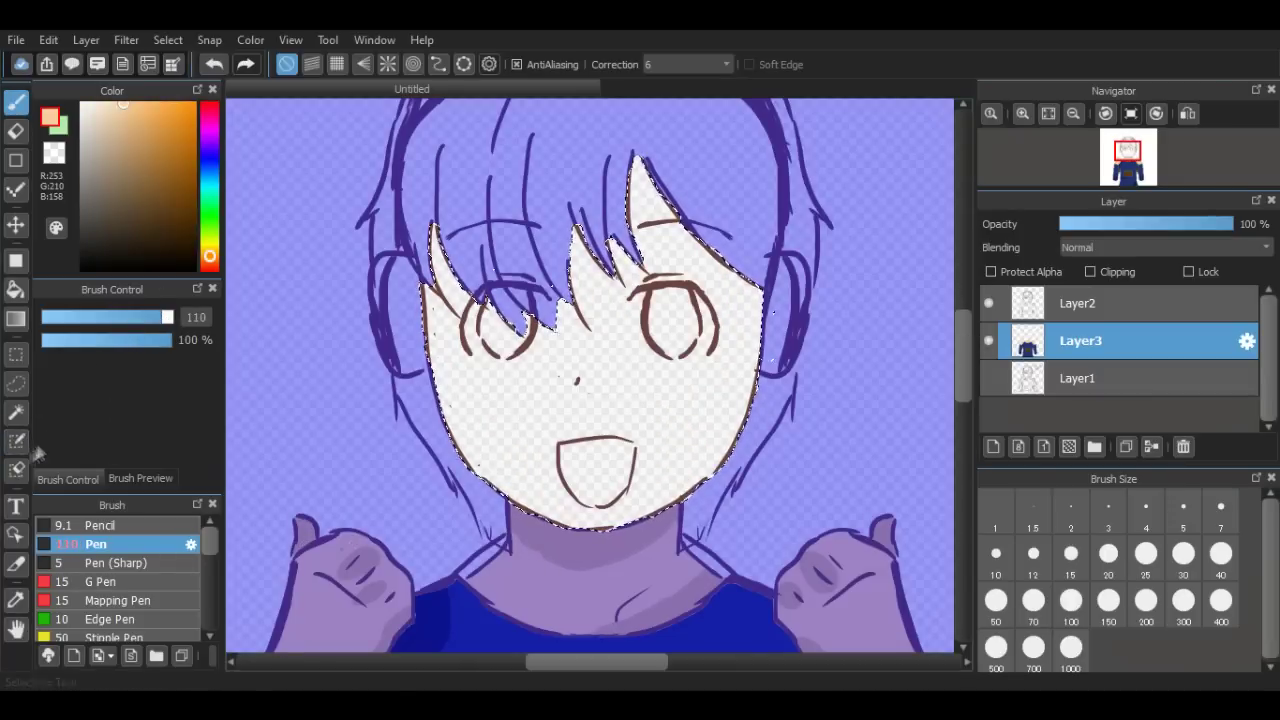
click(17, 467)
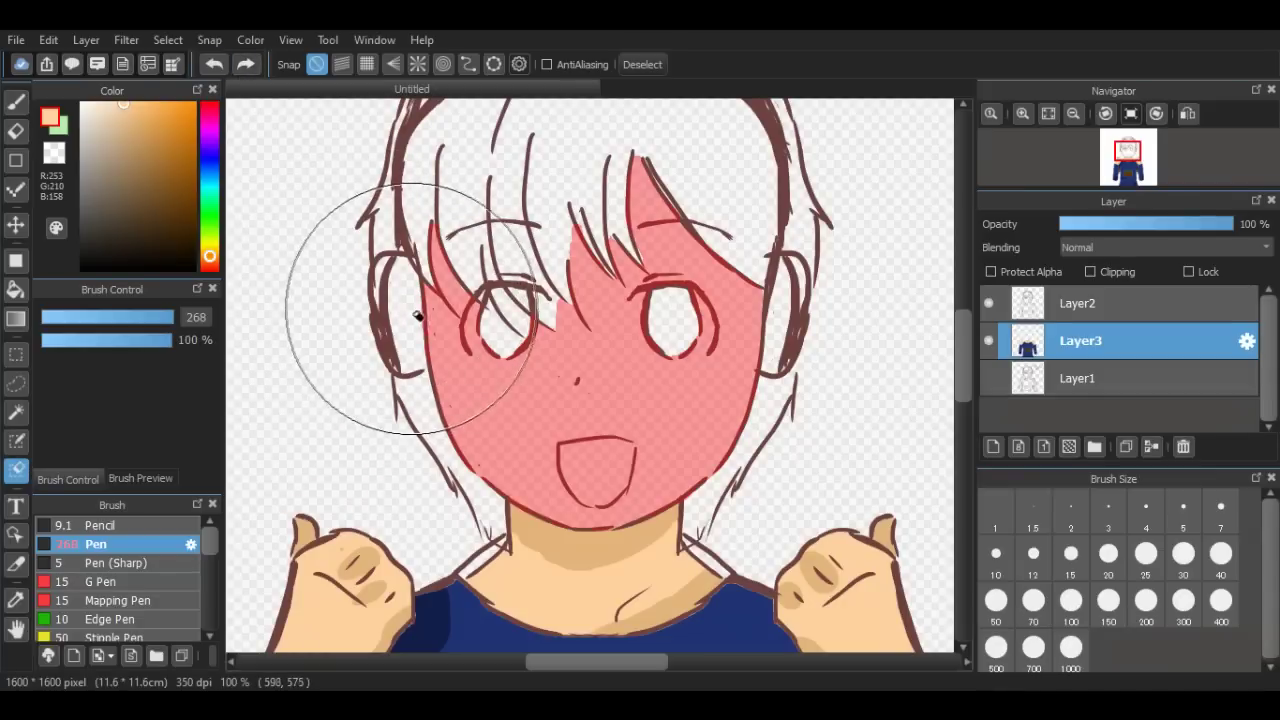
Paint the whole selected face with skin colour R253 G210 B158.
click(16, 102)
drag(345, 288, 348, 302)
mouse_move(518, 265)
mouse_down()
mouse_move(560, 400)
mouse_move(730, 450)
mouse_up()
Shade the face's lower right edge with tan R227 G180 B121 at size 22, then undo the last stroke.
click(16, 600)
click(134, 120)
click(16, 102)
click(101, 317)
drag(748, 415, 708, 452)
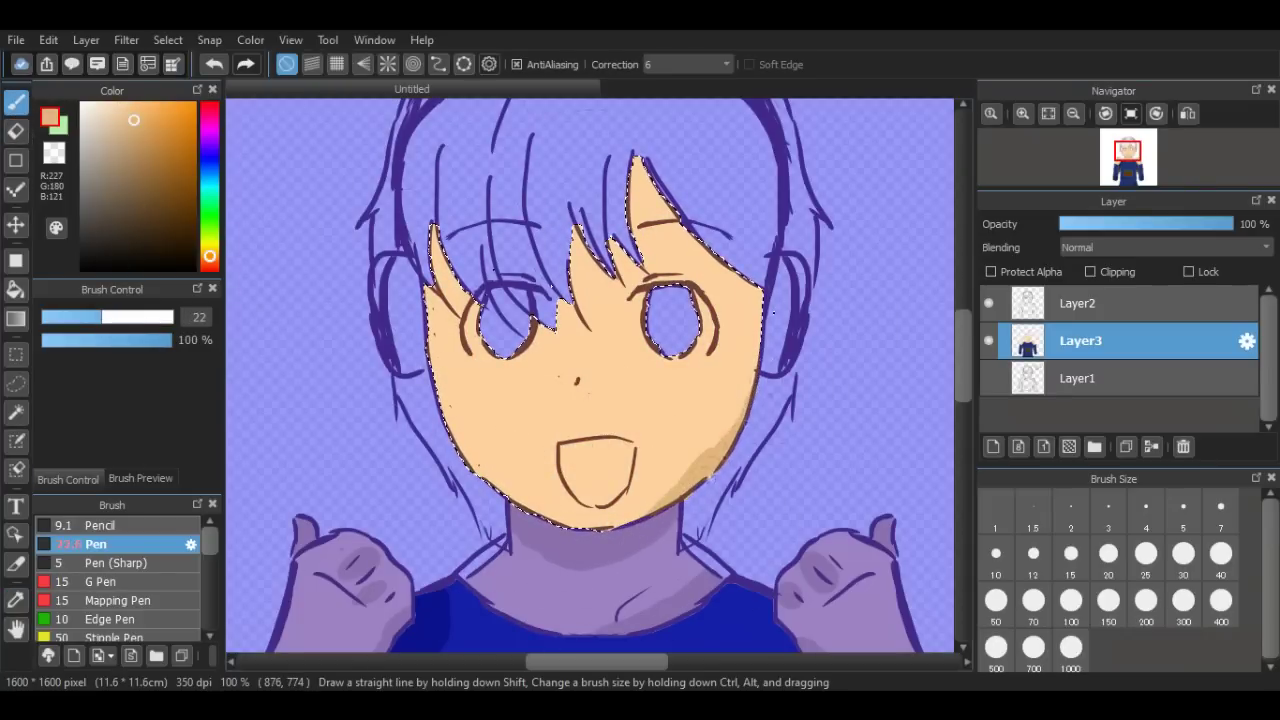
key(ctrl+z)
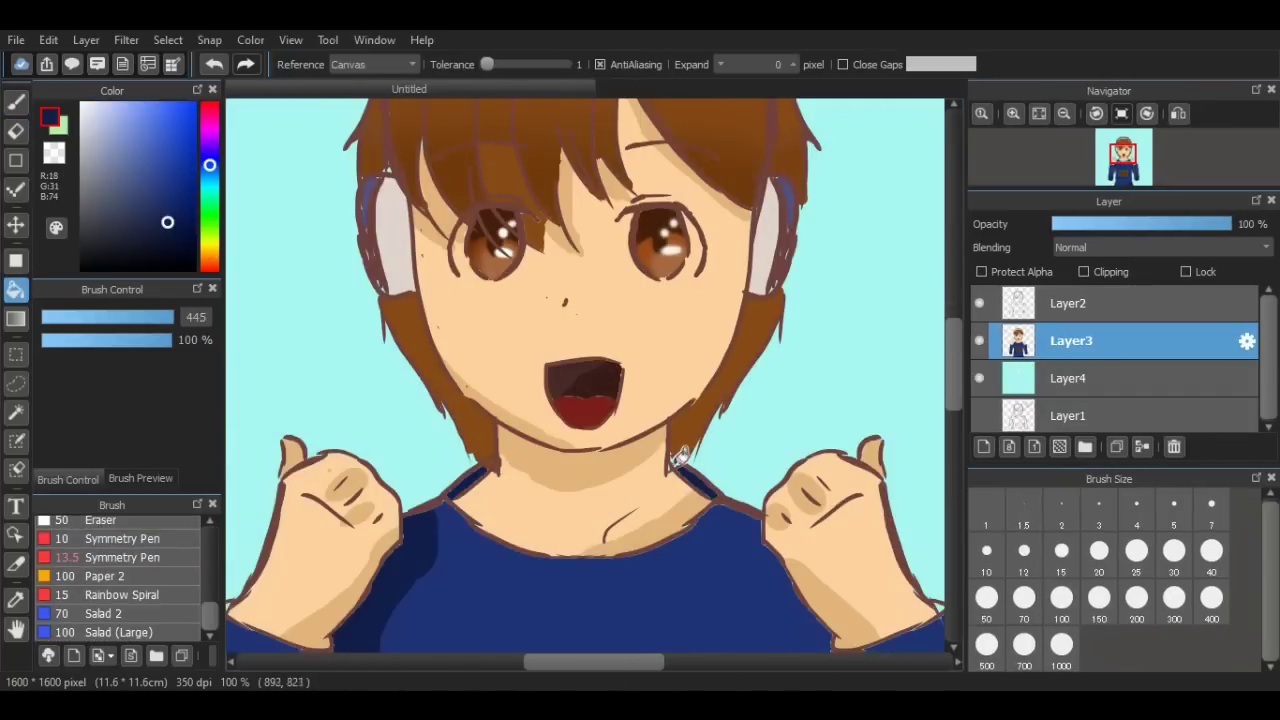
Sample the aqua background, deepen the colour to R114 G234 B225, and choose the Airbrush.
scroll(679, 456, down, 3)
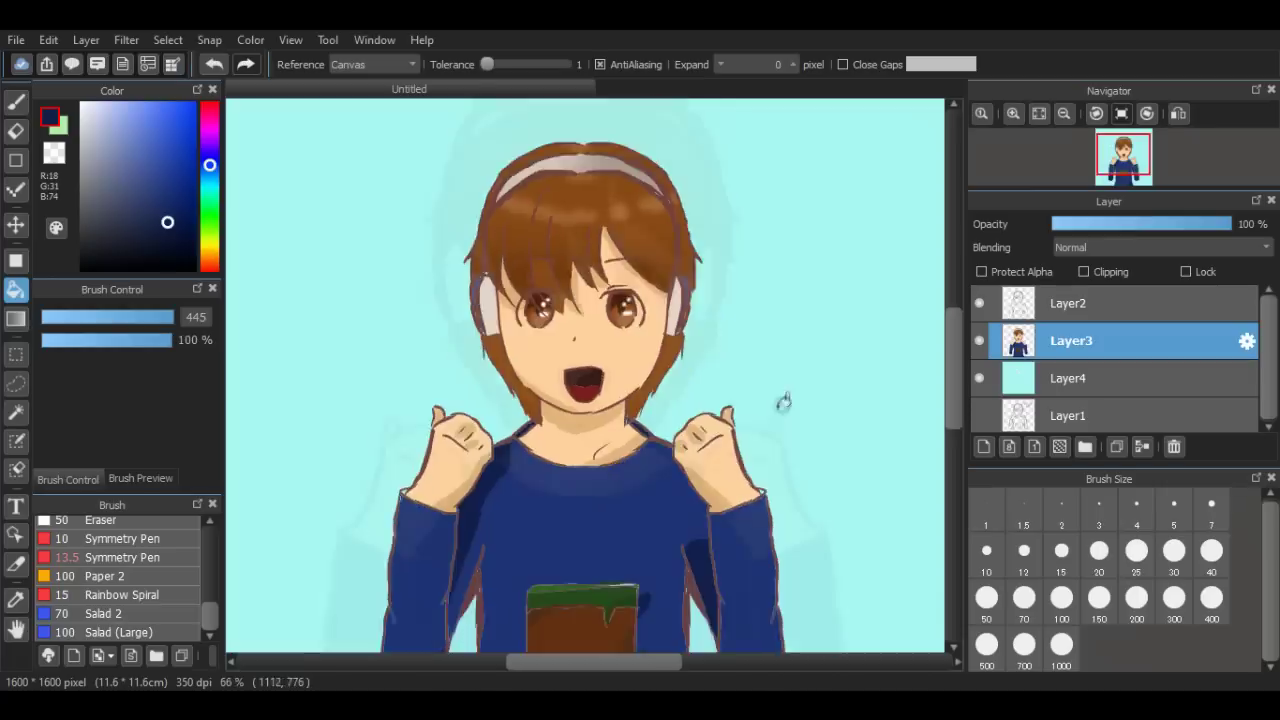
click(15, 598)
click(443, 343)
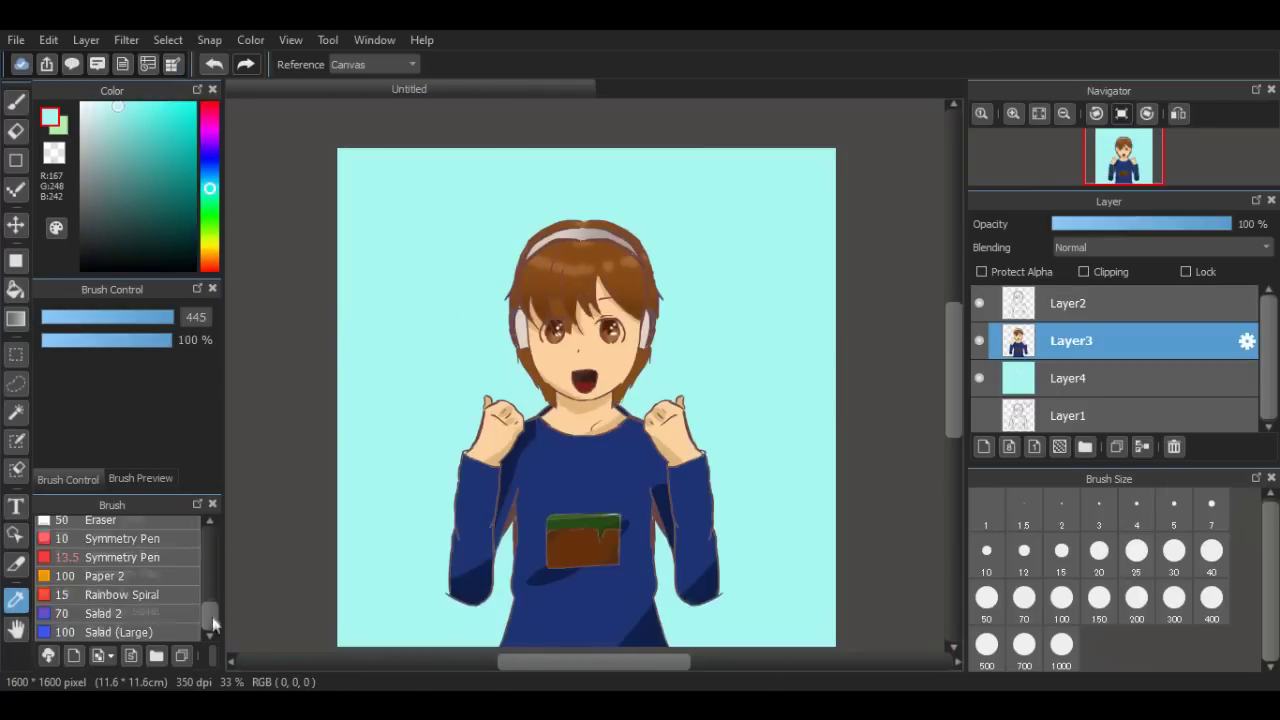
scroll(209, 614, up, 3)
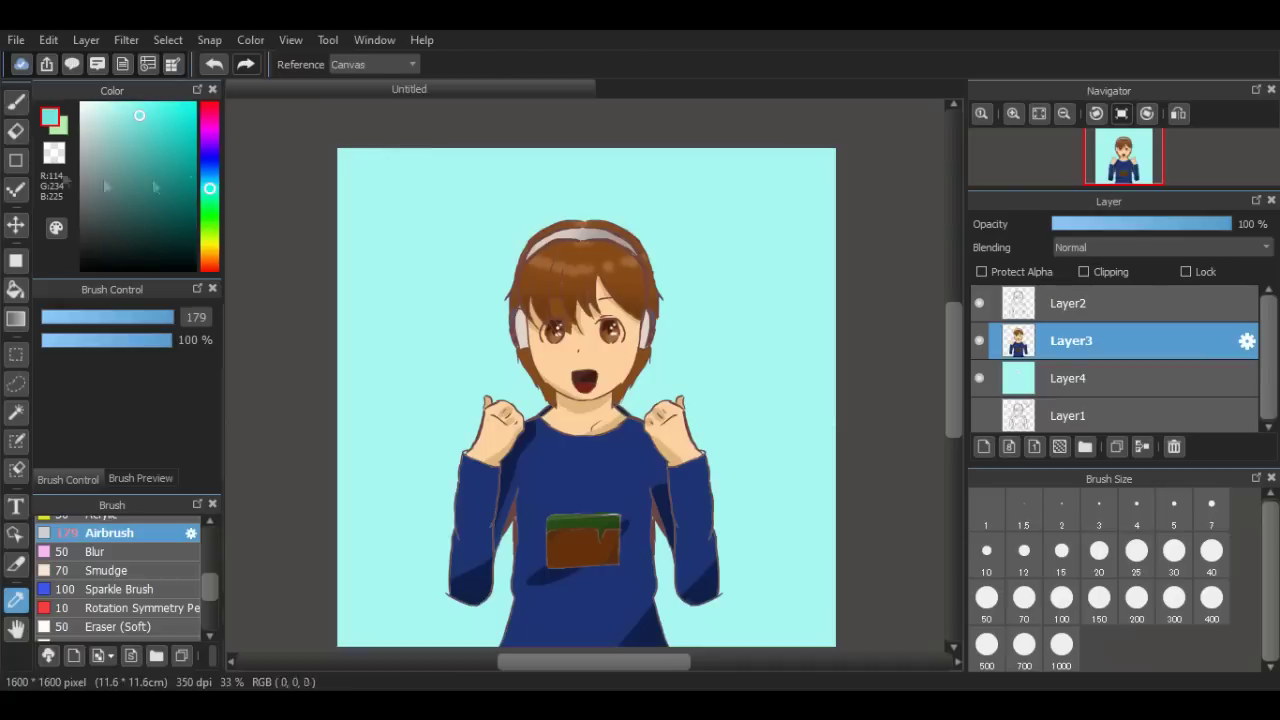
key(b)
drag(360, 210, 425, 179)
drag(362, 214, 516, 196)
drag(424, 213, 490, 244)
mouse_move(808, 446)
mouse_down()
mouse_move(783, 459)
mouse_move(614, 365)
mouse_up()
click(214, 64)
click(214, 64)
click(214, 64)
Airbrush soft cloud-like patches across the background on Layer4 with aqua R114 G234 B225 at size 322.
click(1100, 378)
mouse_move(390, 190)
mouse_down()
mouse_move(398, 220)
mouse_move(415, 178)
mouse_move(582, 212)
mouse_move(780, 600)
mouse_up()
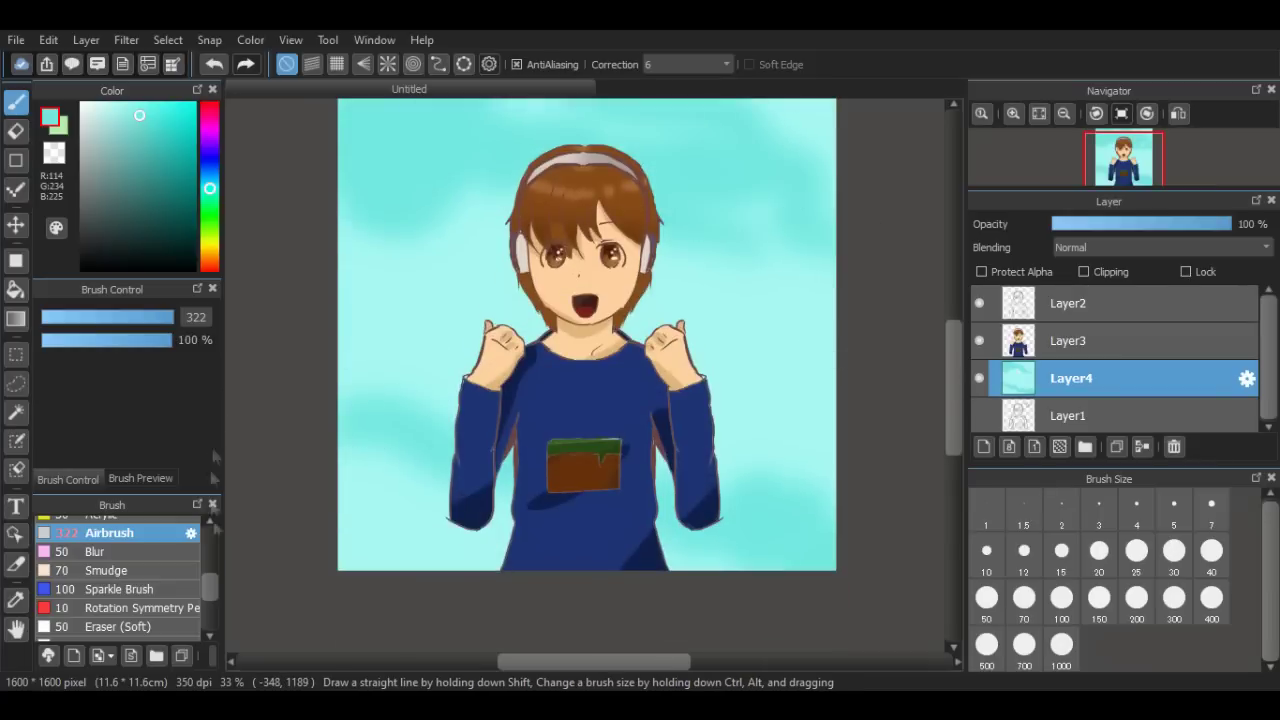
Choose the Salad 2 brush and set its Particle Random to 10.
scroll(154, 600, down, 5)
click(106, 622)
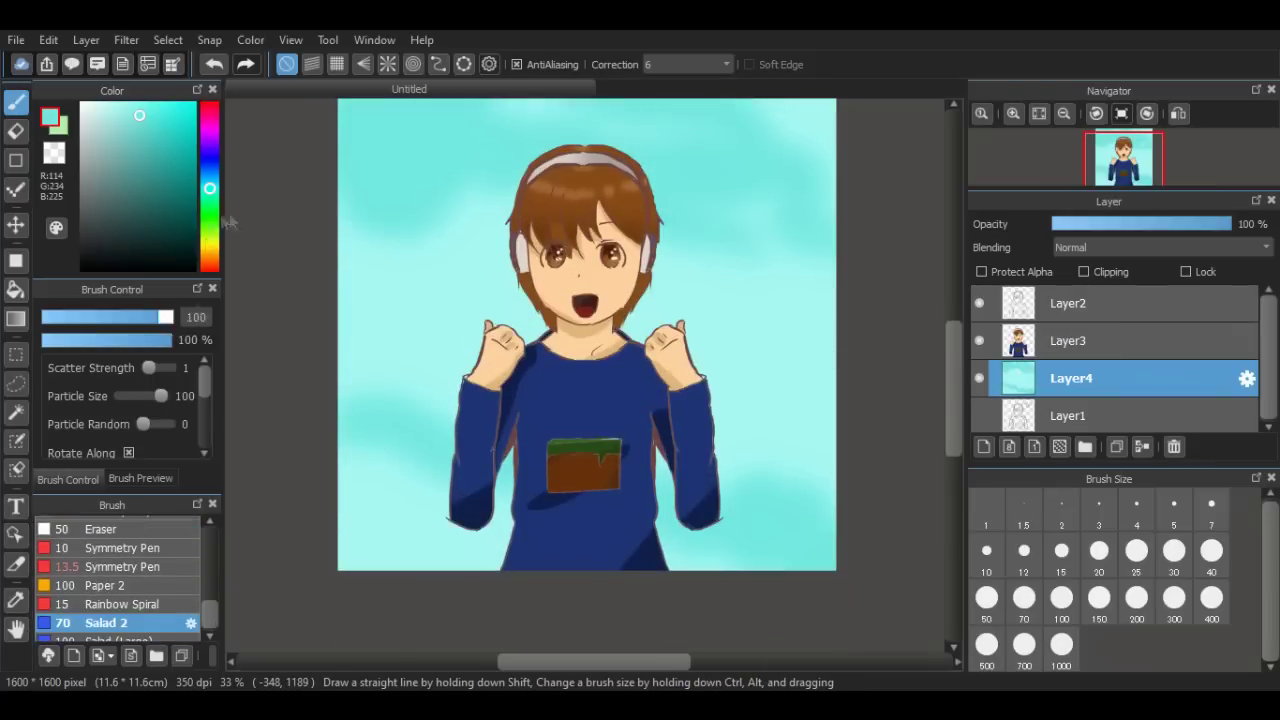
drag(205, 385, 205, 398)
click(155, 383)
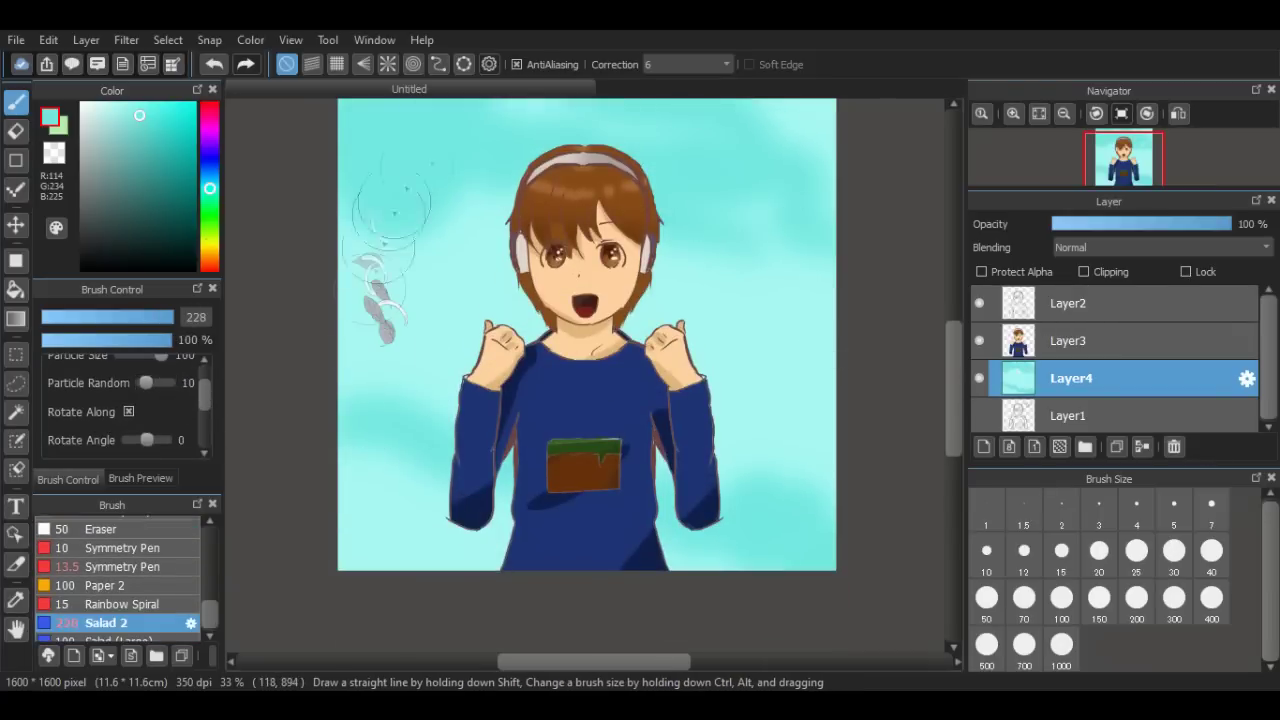
drag(440, 180, 610, 110)
drag(800, 390, 740, 190)
drag(390, 250, 470, 330)
drag(450, 210, 430, 480)
drag(586, 371, 688, 371)
click(207, 65)
drag(443, 281, 932, 236)
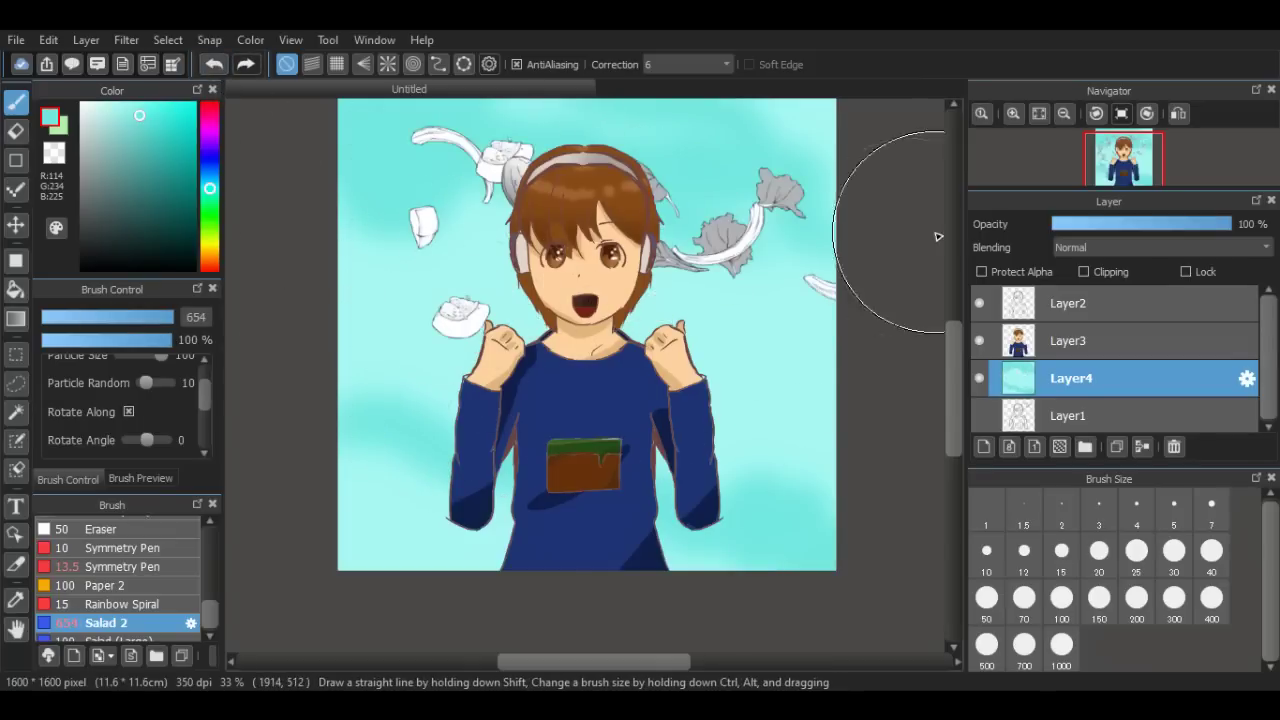
drag(808, 465, 354, 465)
drag(370, 314, 922, 227)
click(214, 64)
click(214, 64)
click(214, 64)
drag(365, 215, 745, 165)
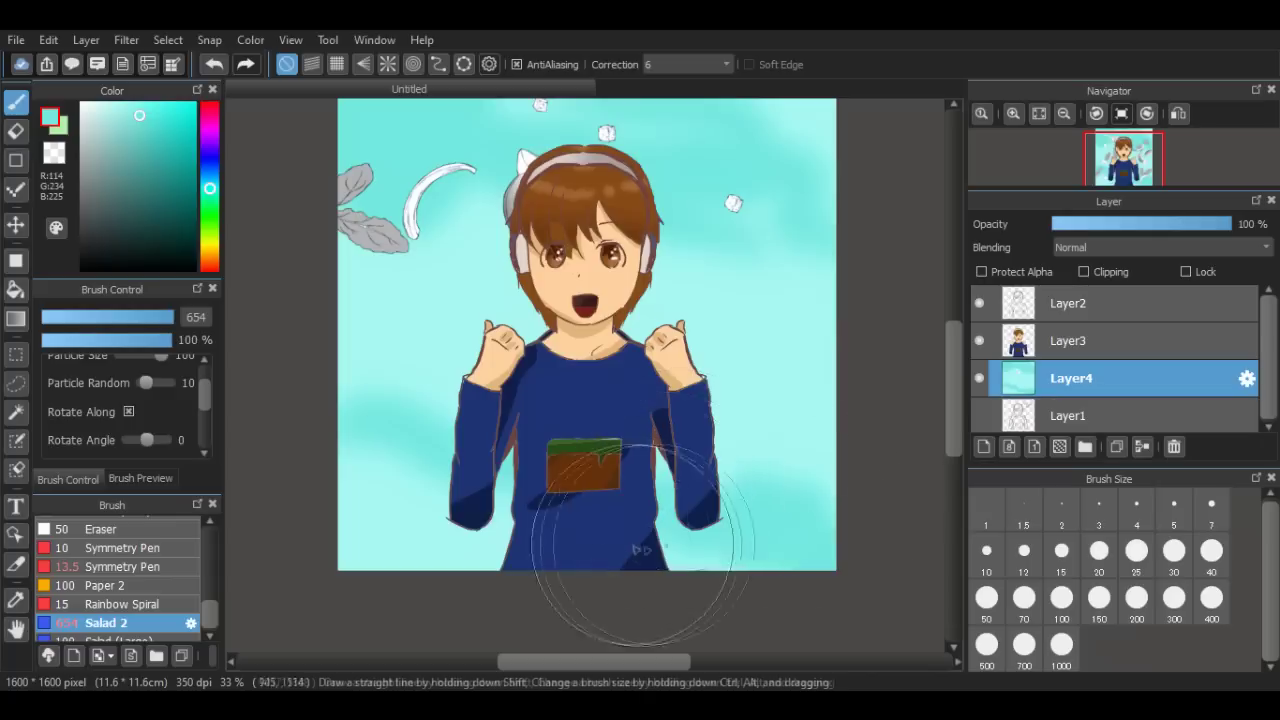
drag(815, 440, 475, 545)
drag(380, 205, 821, 108)
click(214, 64)
click(214, 64)
click(214, 64)
Set the Salad 2 brush's Particle Random to 0 and scatter salad pieces around the character on Layer4.
drag(146, 383, 105, 383)
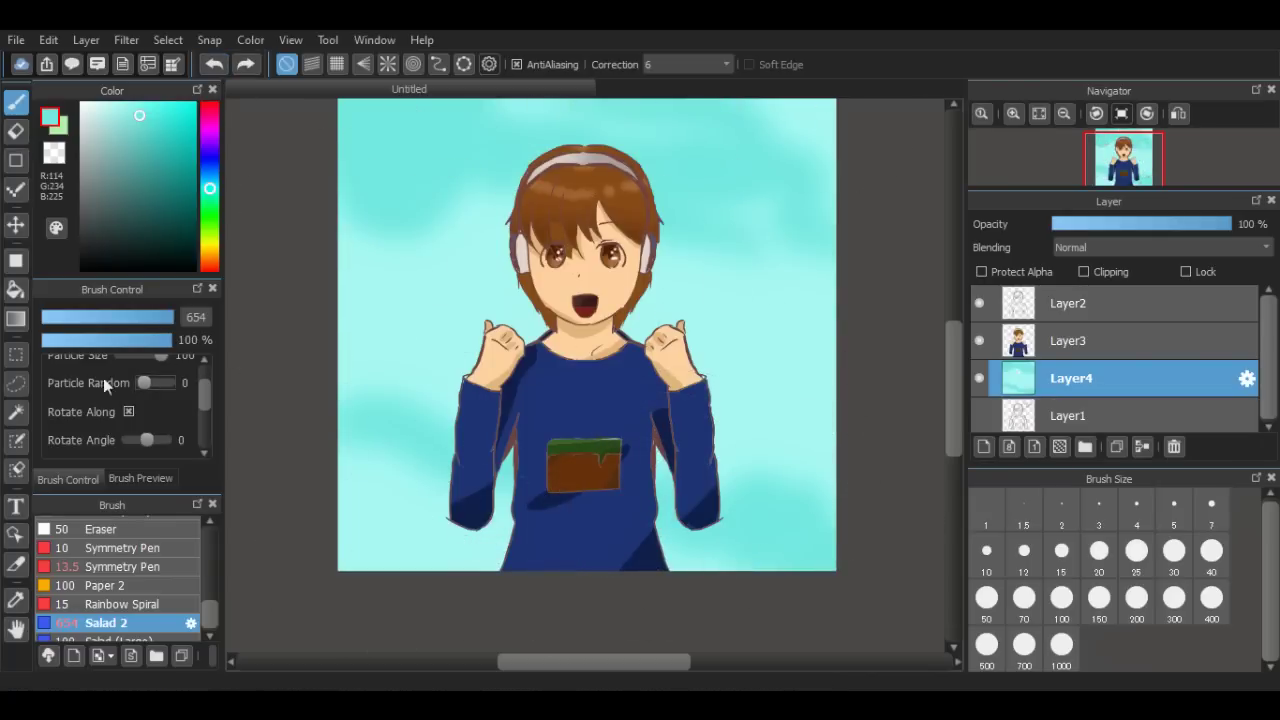
drag(345, 225, 770, 180)
click(214, 64)
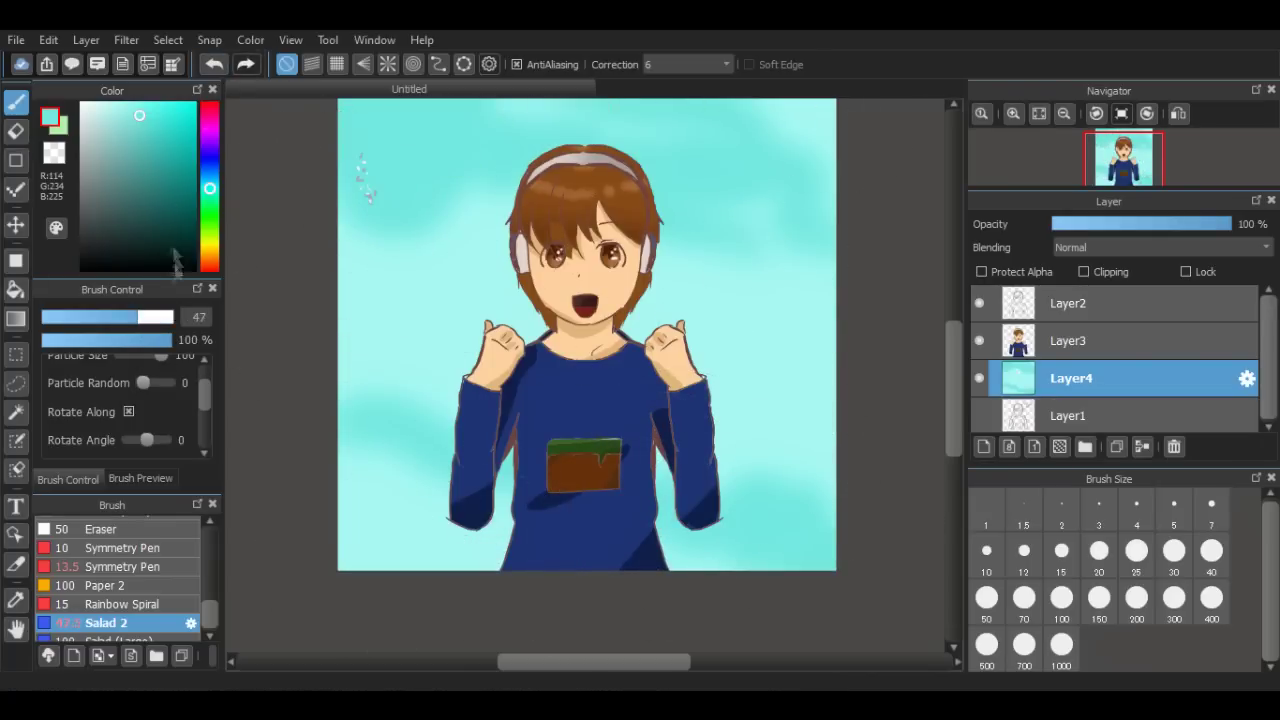
mouse_move(380, 130)
mouse_down()
mouse_move(680, 591)
mouse_move(790, 205)
mouse_up()
Choose the Pen (Sharp) brush, try a stroke on the background at size 144, and undo it.
drag(210, 614, 213, 536)
click(154, 563)
drag(267, 335, 232, 350)
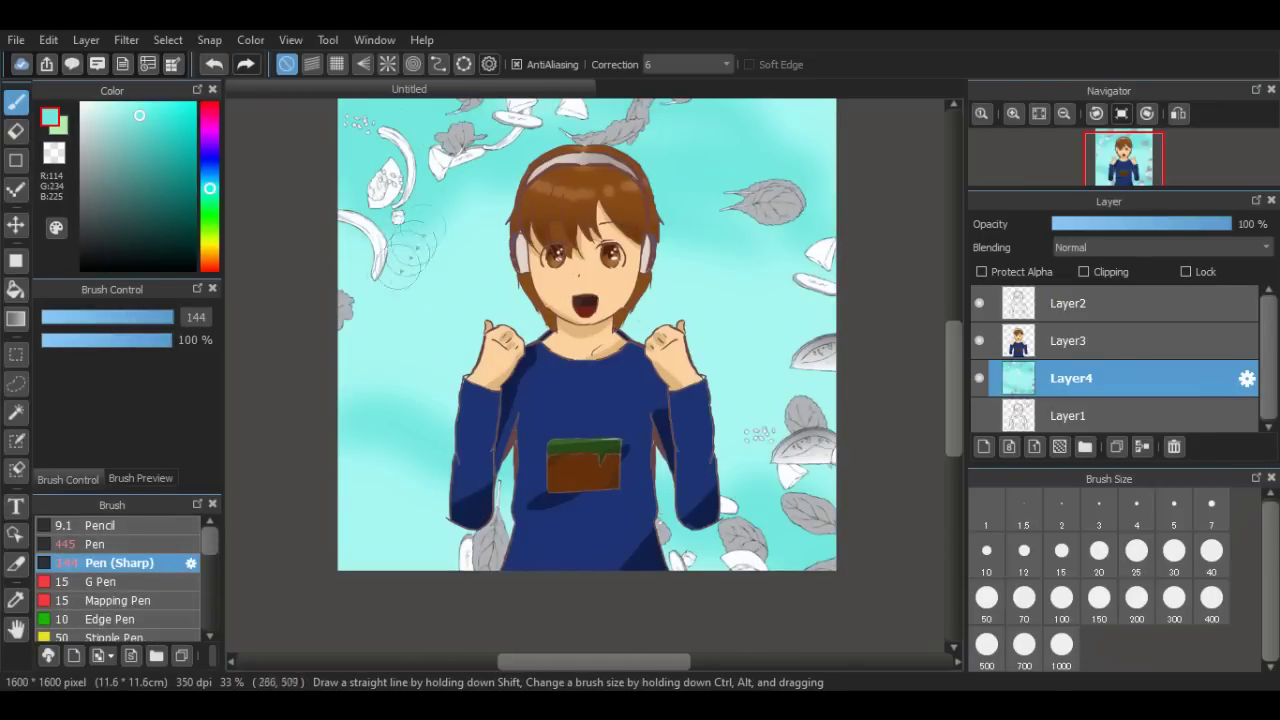
drag(425, 213, 432, 211)
click(214, 64)
Set the drawing colour to muted blue R98 G120 B181, trying out strokes on the background.
drag(170, 319, 163, 324)
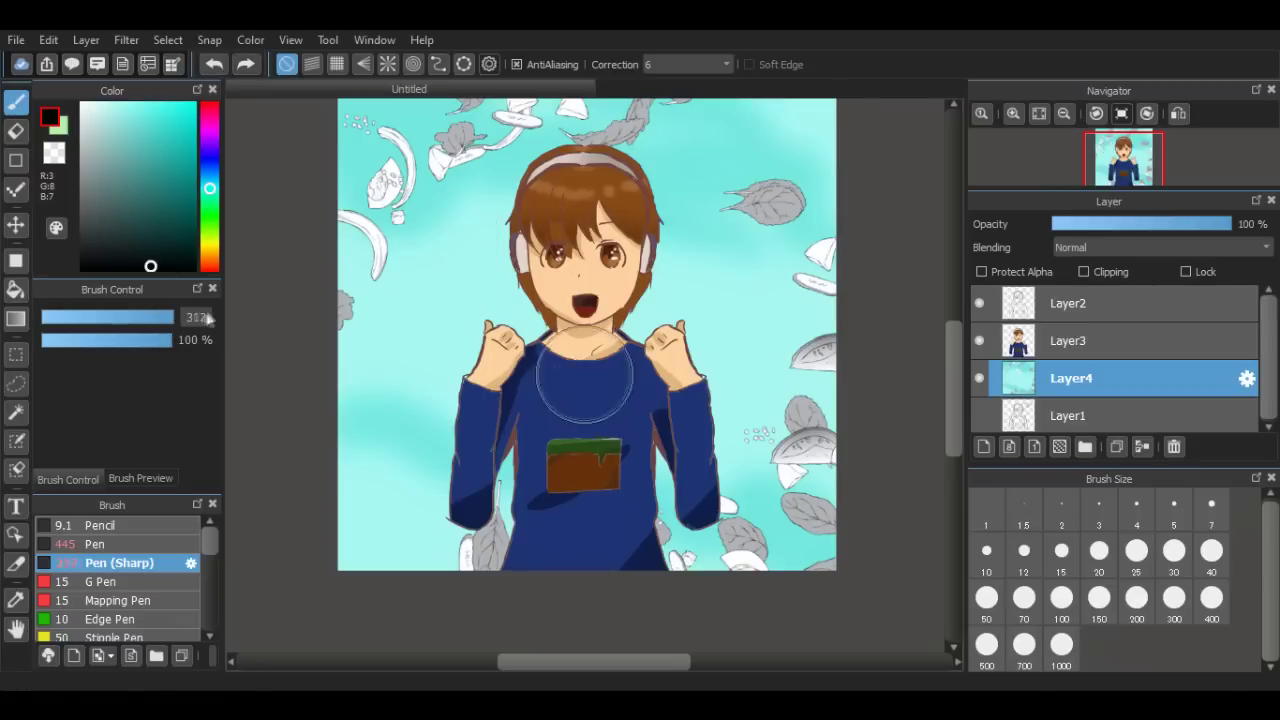
click(210, 166)
click(118, 136)
mouse_move(434, 202)
mouse_down()
mouse_move(435, 318)
mouse_move(400, 216)
mouse_up()
mouse_move(641, 266)
mouse_down()
mouse_move(641, 165)
mouse_move(621, 275)
mouse_up()
click(214, 66)
click(214, 68)
drag(440, 400, 436, 402)
drag(455, 182, 692, 165)
click(133, 151)
mouse_move(404, 422)
mouse_down()
mouse_move(413, 496)
mouse_move(432, 405)
mouse_up()
drag(600, 357, 476, 180)
drag(720, 155, 679, 238)
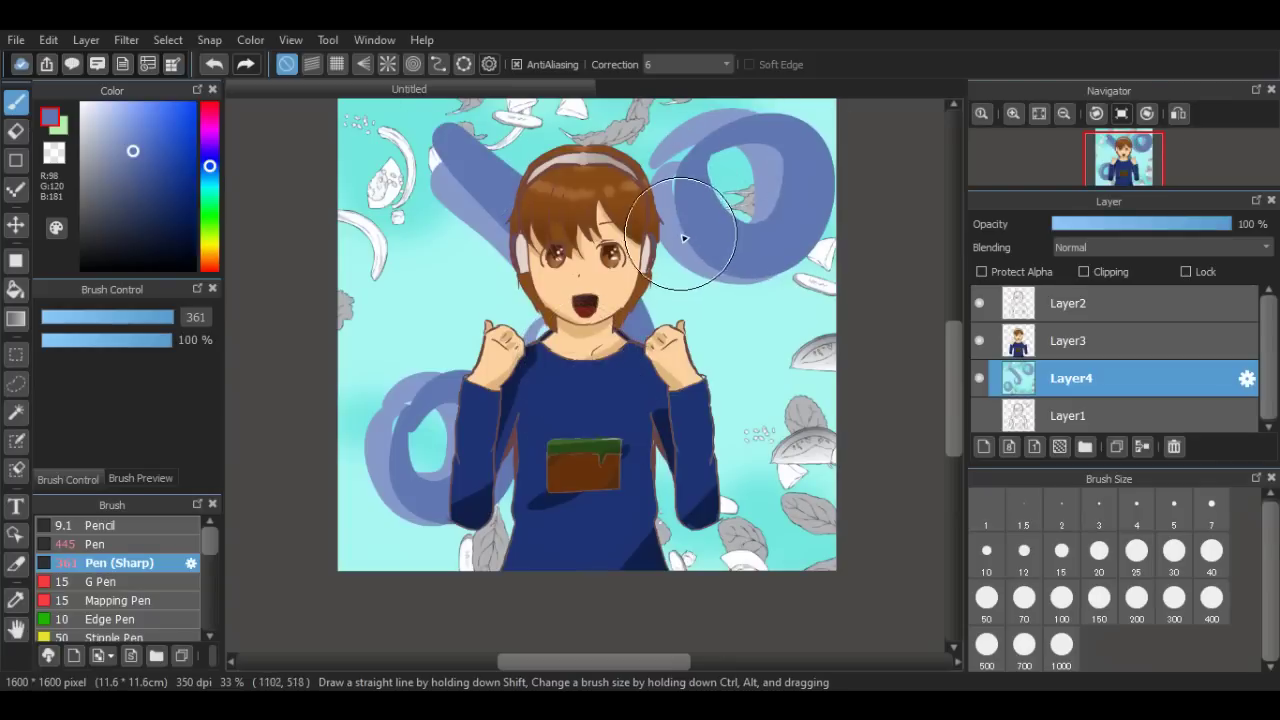
click(219, 69)
click(219, 69)
click(215, 65)
click(215, 65)
click(215, 65)
click(215, 65)
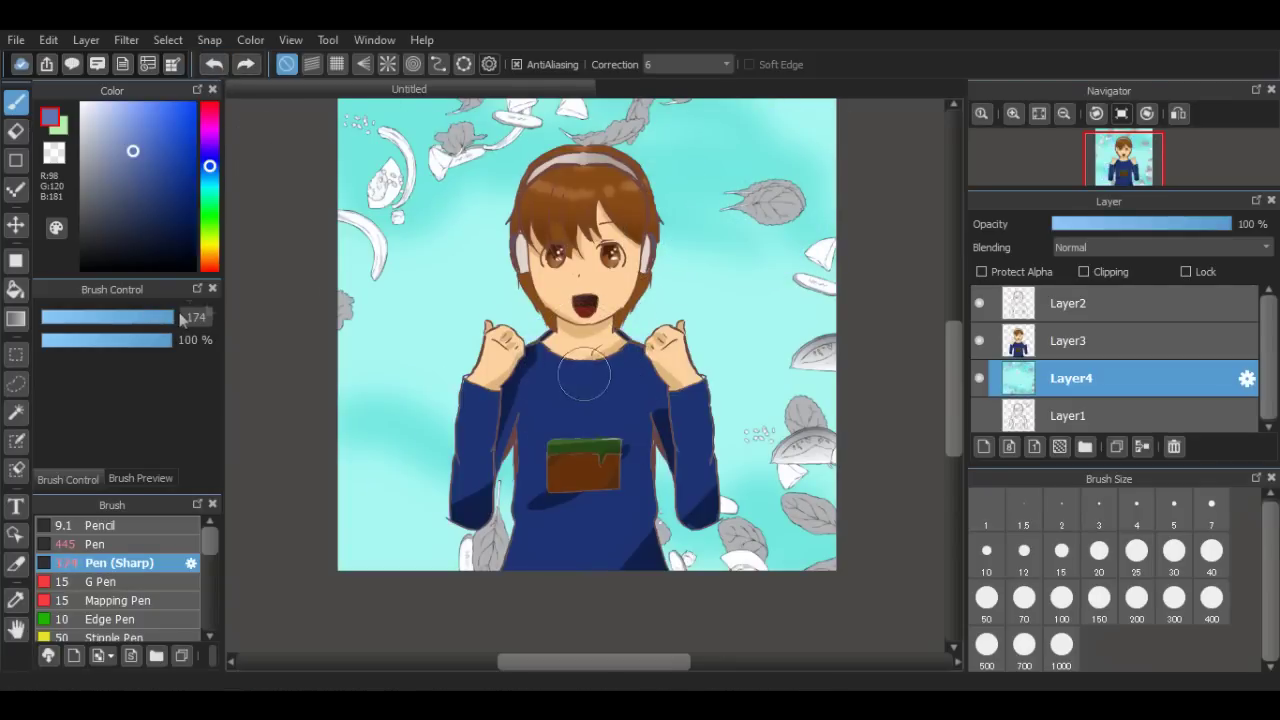
Set Pen (Sharp) to size 90, testing and undoing strokes beside the character's raised fist.
scroll(358, 304, up, 2)
drag(613, 661, 555, 661)
drag(454, 214, 450, 222)
click(215, 65)
drag(166, 318, 132, 322)
drag(446, 222, 438, 214)
click(215, 65)
drag(136, 320, 156, 320)
Hand-letter "odo" in muted blue R98 G120 B181 to the left of the head.
drag(462, 246, 478, 248)
click(215, 65)
click(215, 65)
click(215, 65)
drag(538, 132, 614, 238)
mouse_move(630, 146)
mouse_down()
mouse_move(642, 202)
mouse_move(638, 142)
mouse_up()
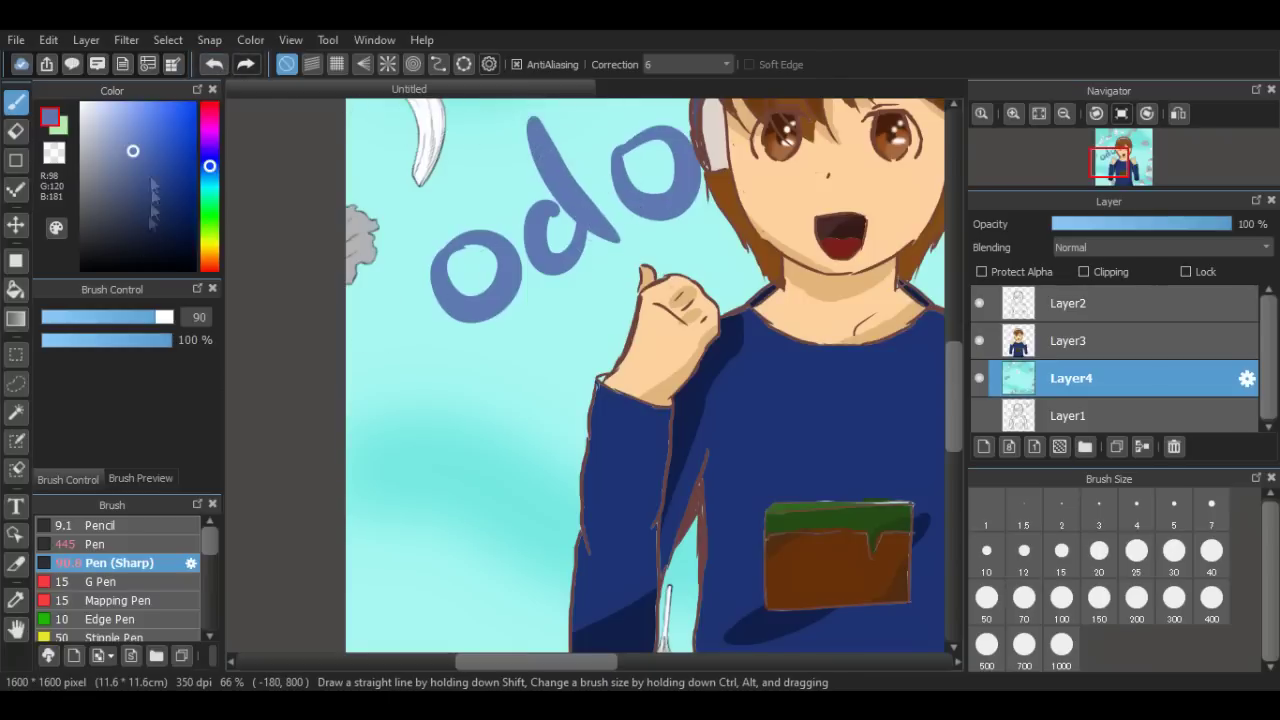
click(215, 65)
mouse_move(468, 256)
mouse_down()
mouse_move(510, 286)
mouse_move(476, 250)
mouse_up()
Hand-letter "ken" and "tang" to the right of the head at size 90, using the lighter blue R122 G144 B201.
scroll(678, 188, down, 2)
alt+click(477, 273)
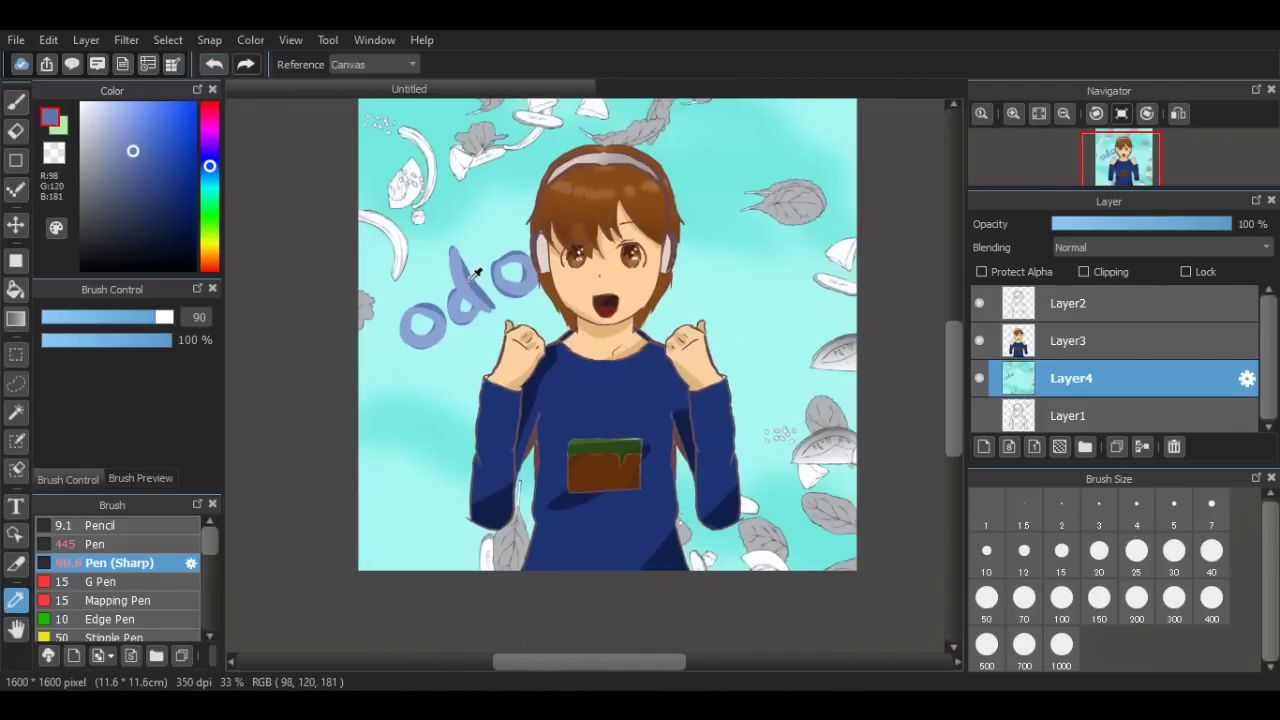
scroll(477, 273, up, 2)
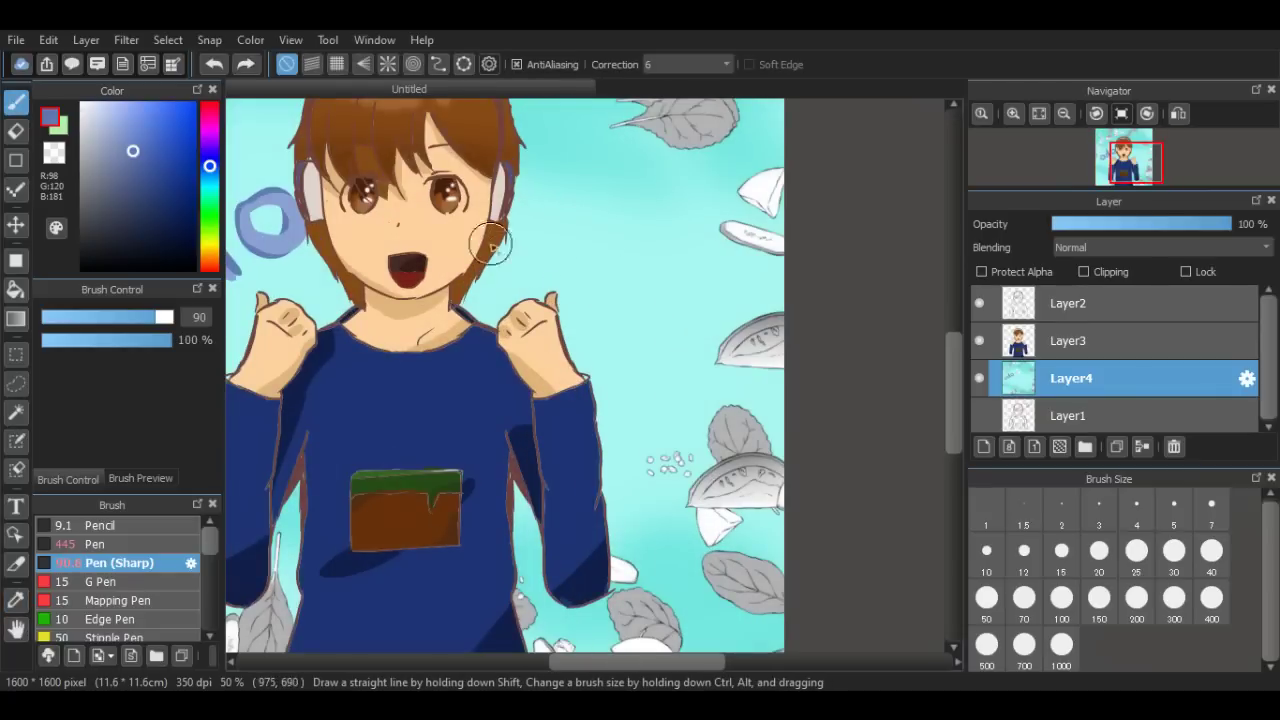
drag(490, 245, 560, 255)
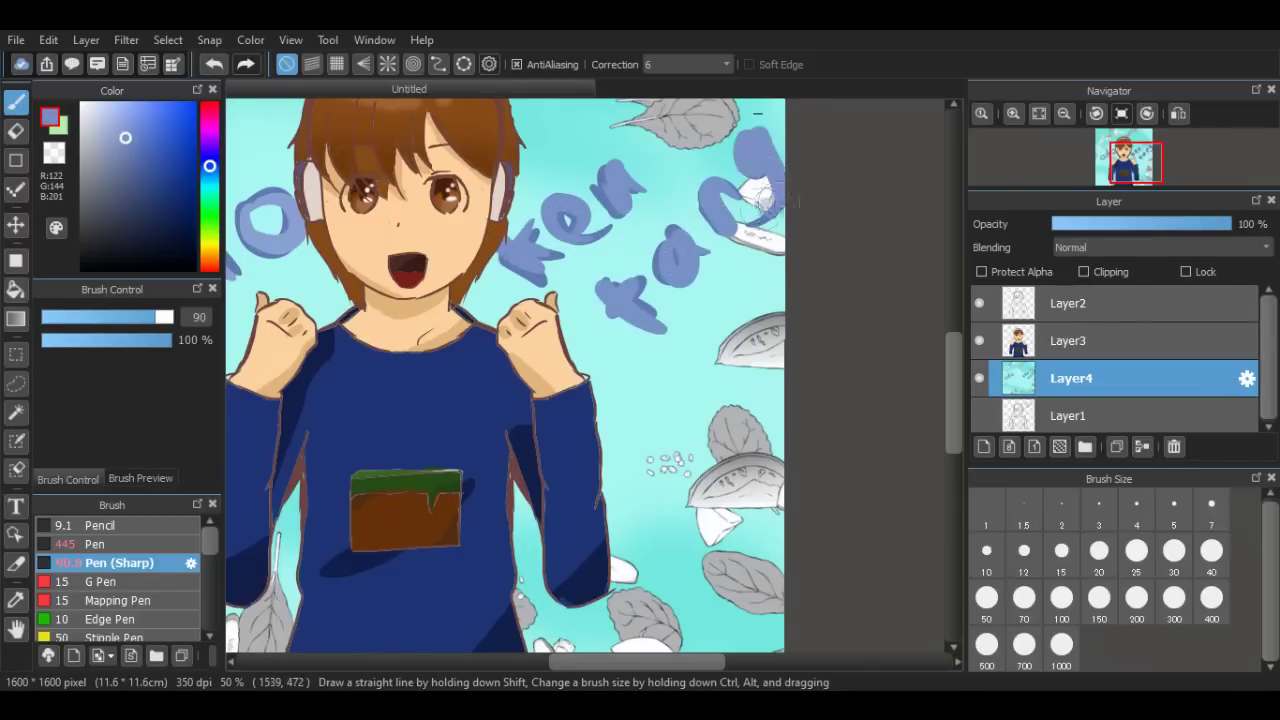
Sign the artwork beside the right sleeve's lower end in near-black R5 G9 B24 at size 44.
scroll(757, 137, down, 2)
drag(152, 318, 135, 318)
scroll(630, 403, up, 4)
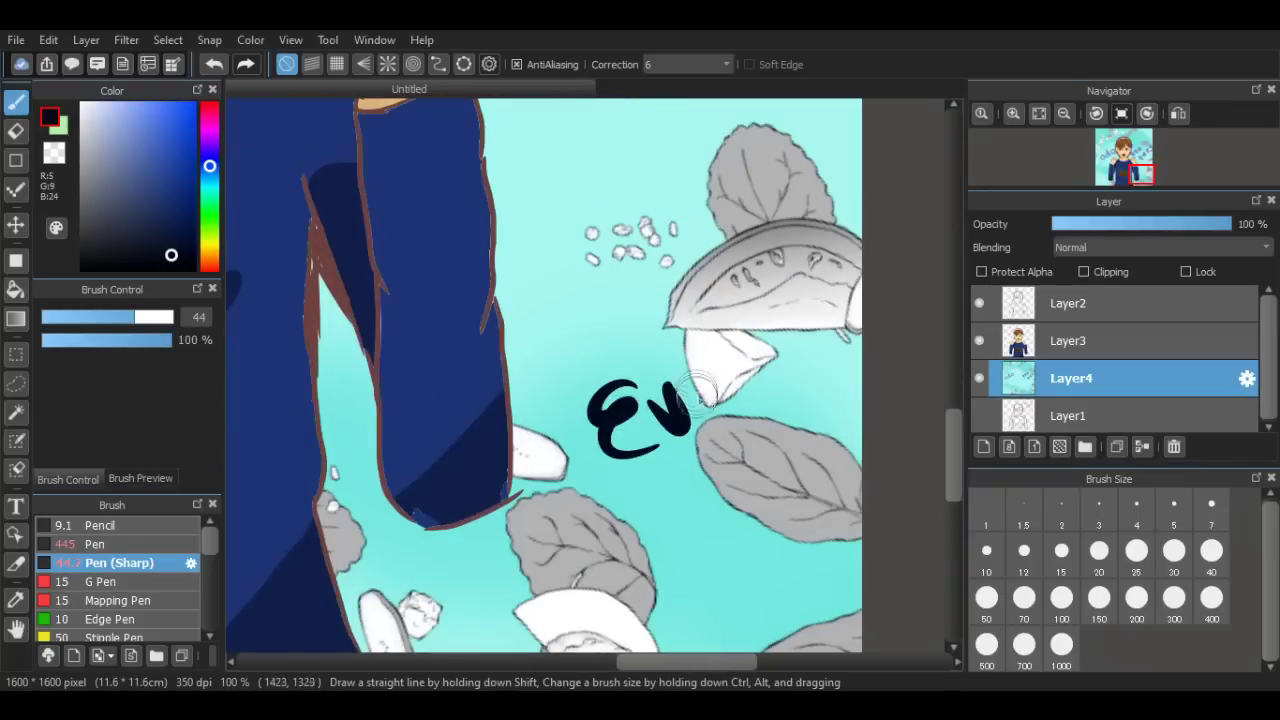
scroll(880, 417, down, 3)
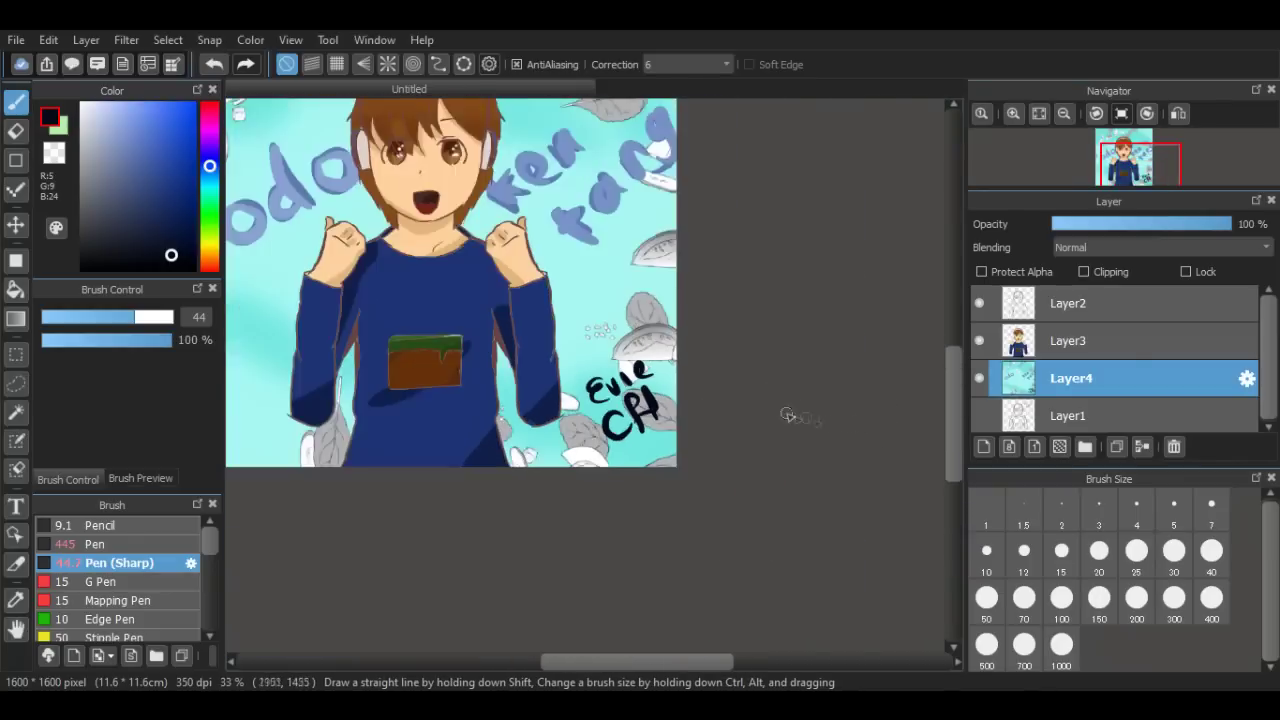
Undo the last signature strokes and rewrite the signature's second line.
scroll(800, 420, up, 1)
click(214, 64)
scroll(680, 400, up, 1)
mouse_move(680, 410)
mouse_down()
mouse_move(697, 464)
mouse_move(729, 452)
mouse_up()
scroll(640, 365, down, 1)
scroll(700, 340, down, 2)
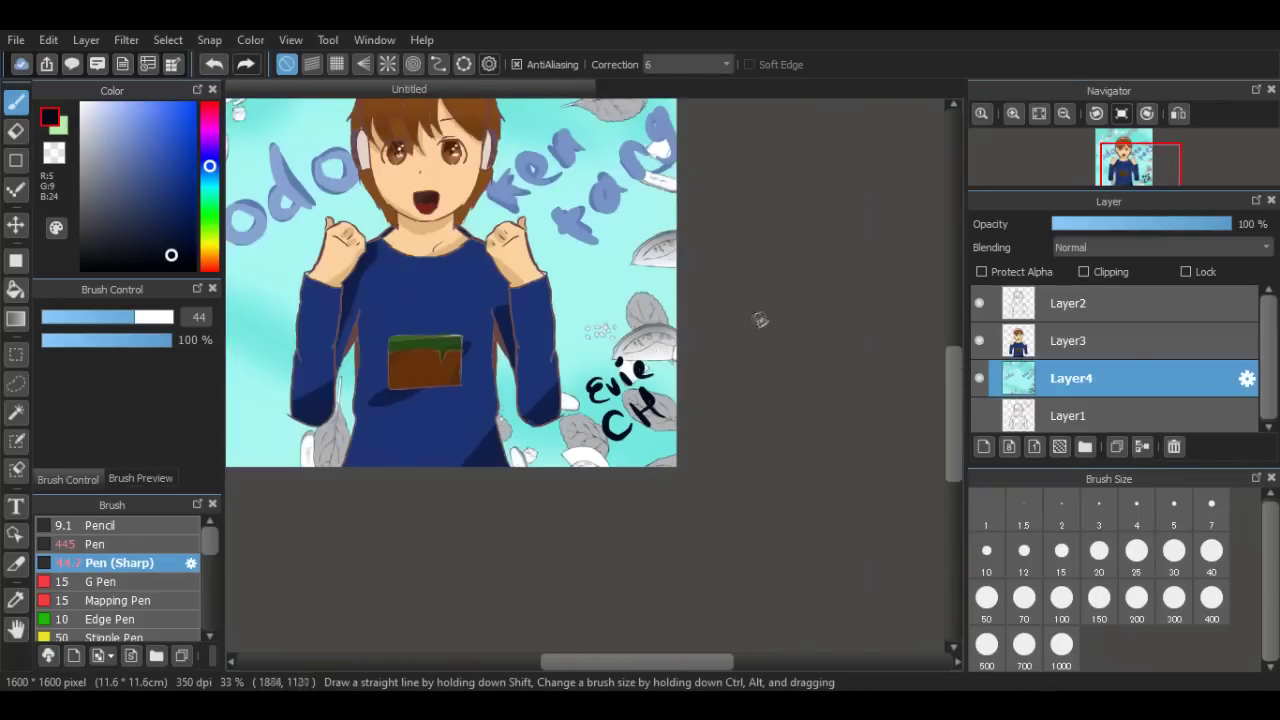
Undo the signature and rewrite it in two slanted lines closer to the sleeve at size 44.
scroll(763, 314, up, 3)
click(214, 66)
scroll(586, 402, up, 2)
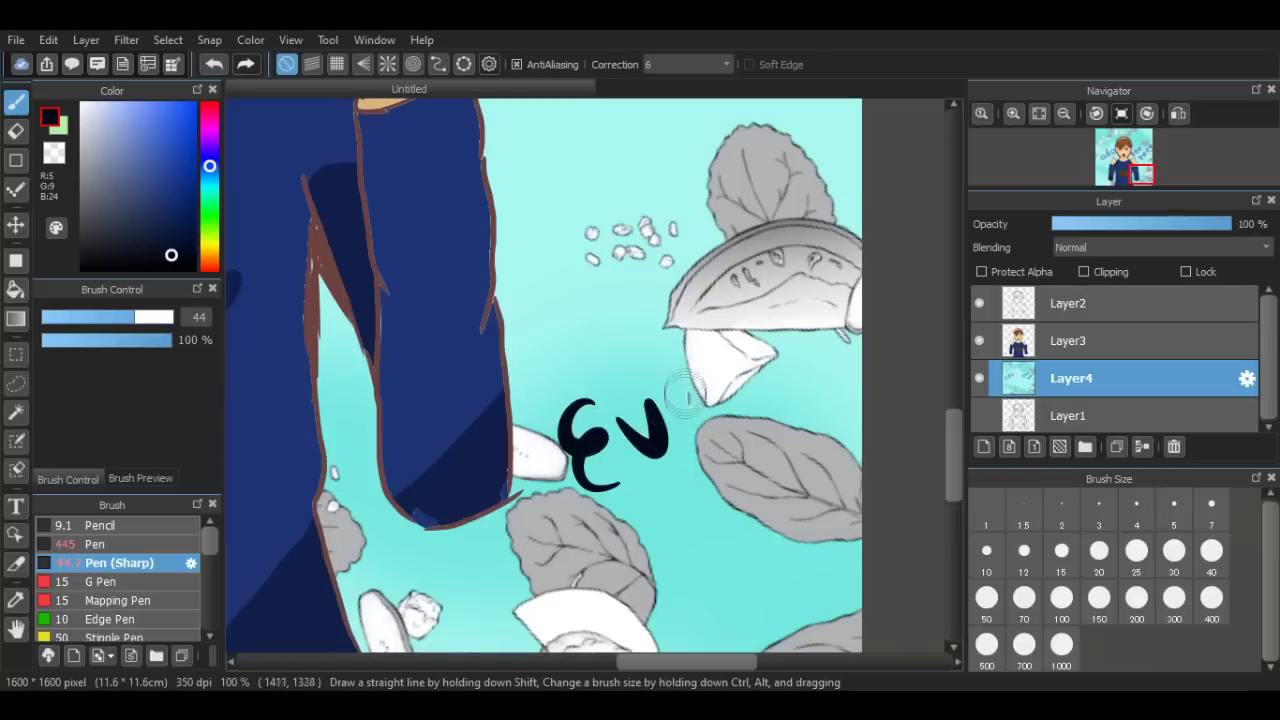
key(ctrl+z)
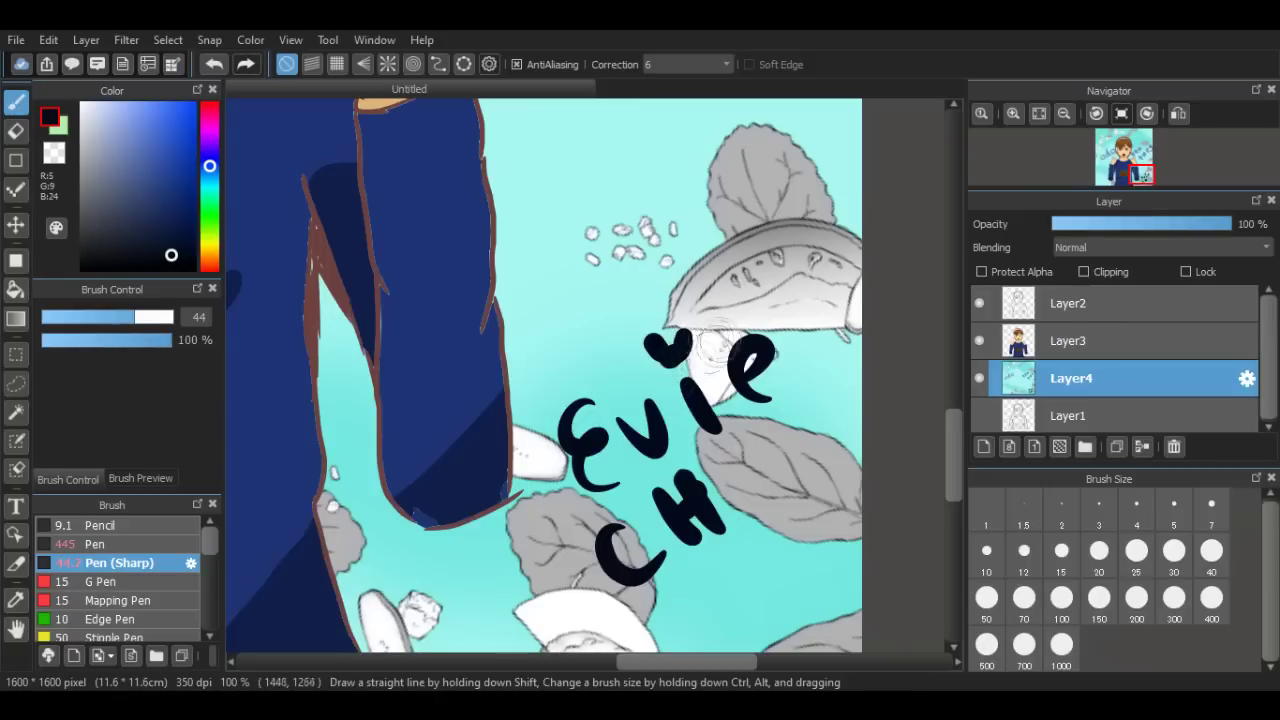
Undo the last stroke of the signature and add a small mark to it with the Pen at a reduced size.
click(214, 66)
click(96, 544)
scroll(690, 375, up, 1)
drag(140, 317, 107, 317)
click(724, 354)
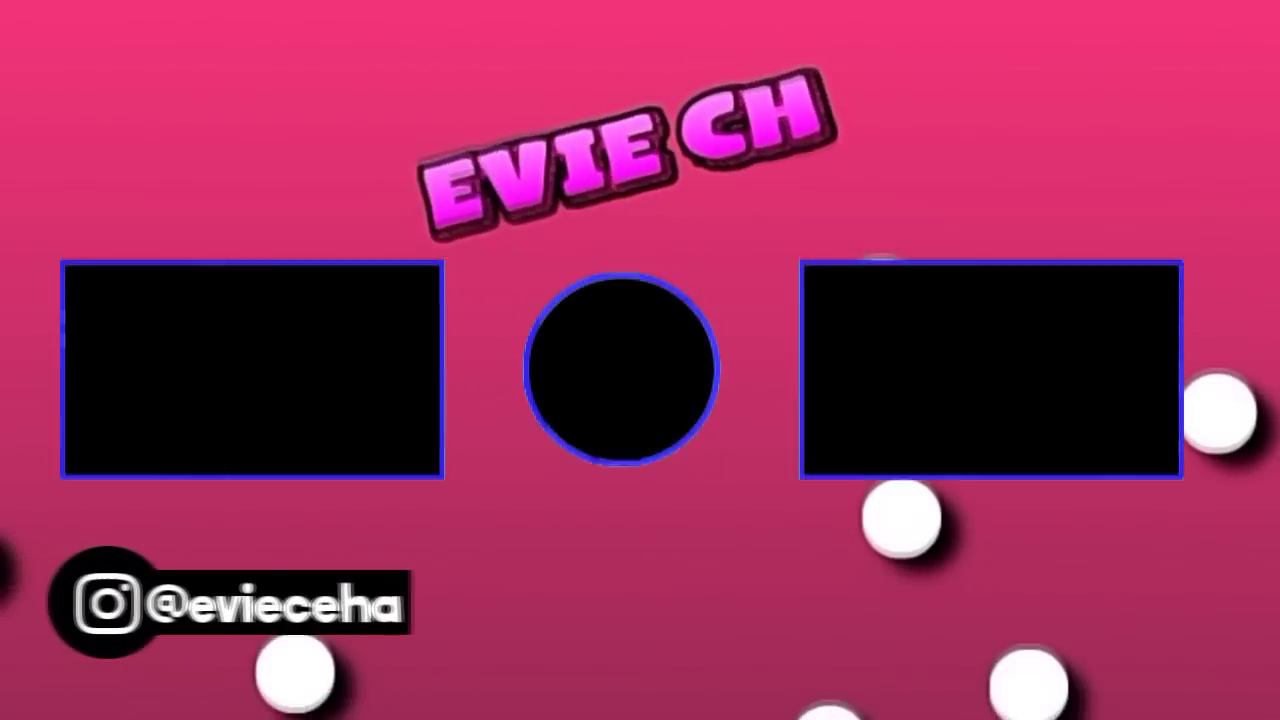